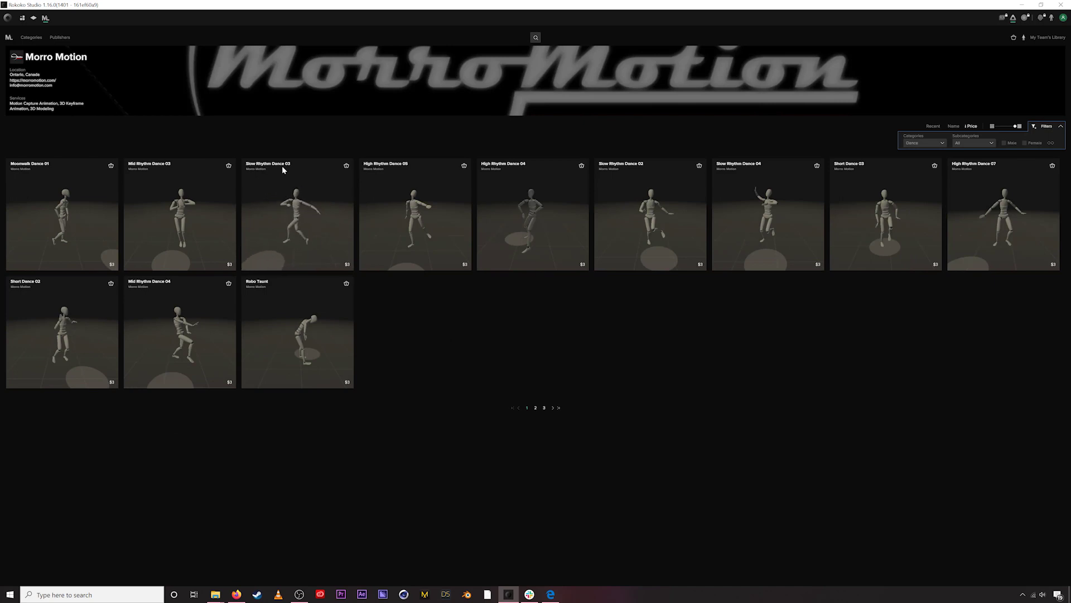
- Open the Slow Rhythm Dance 03 card on the Morro Motion publisher page
click(296, 182)
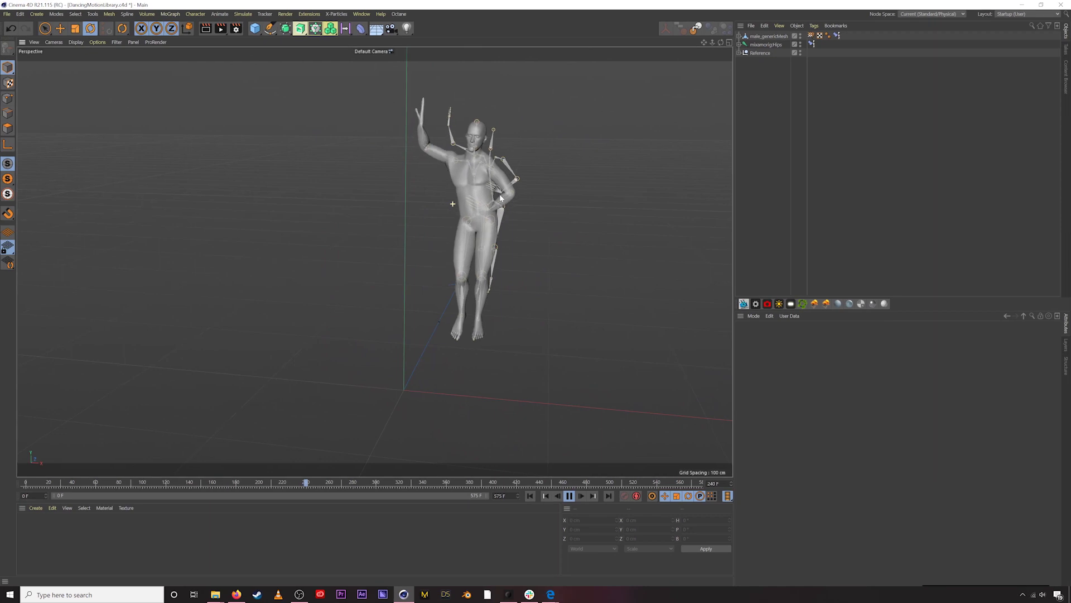
- Recentre the dancer, pause the animation at frame 383, and expand the mixamorig:Hips hierarchy
alt+middle_drag(614, 220, 559, 221)
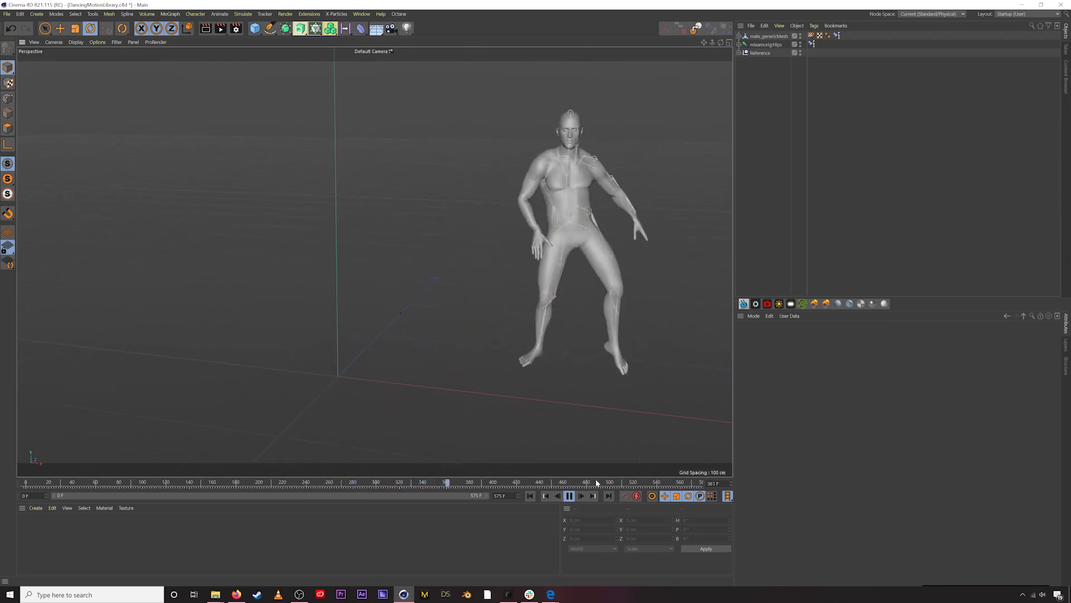
click(570, 496)
click(740, 44)
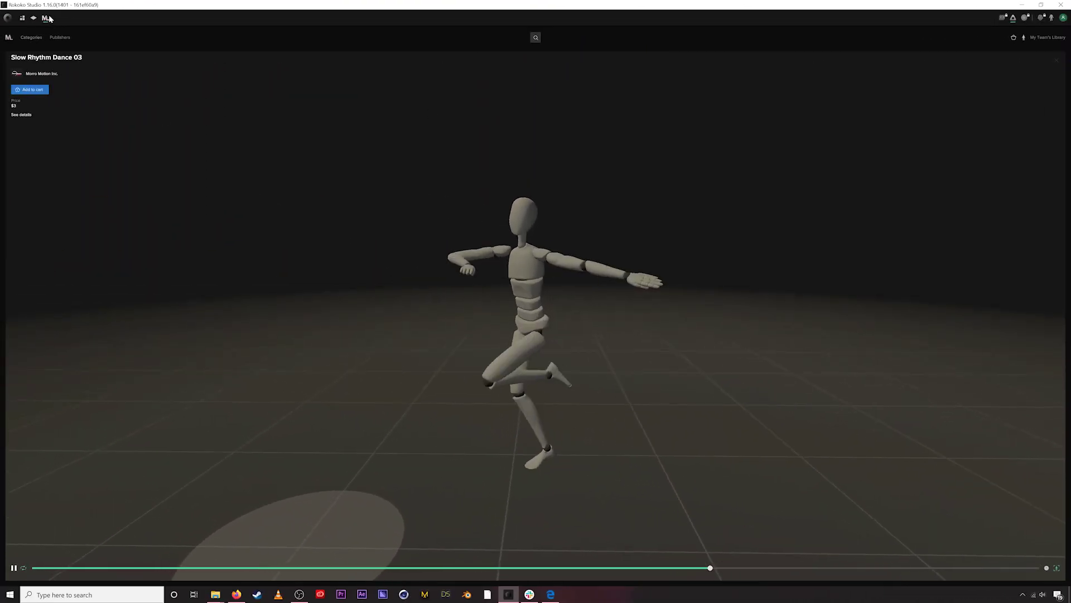
- Return to the Morro Motion dance page, then bring up rokoko.com in Firefox
click(41, 74)
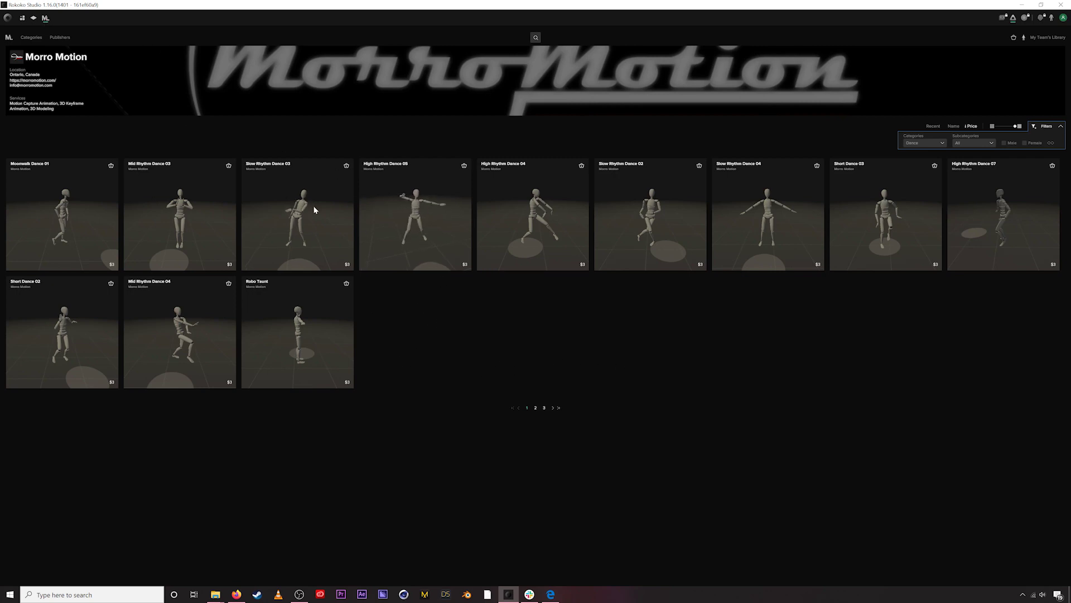
click(240, 593)
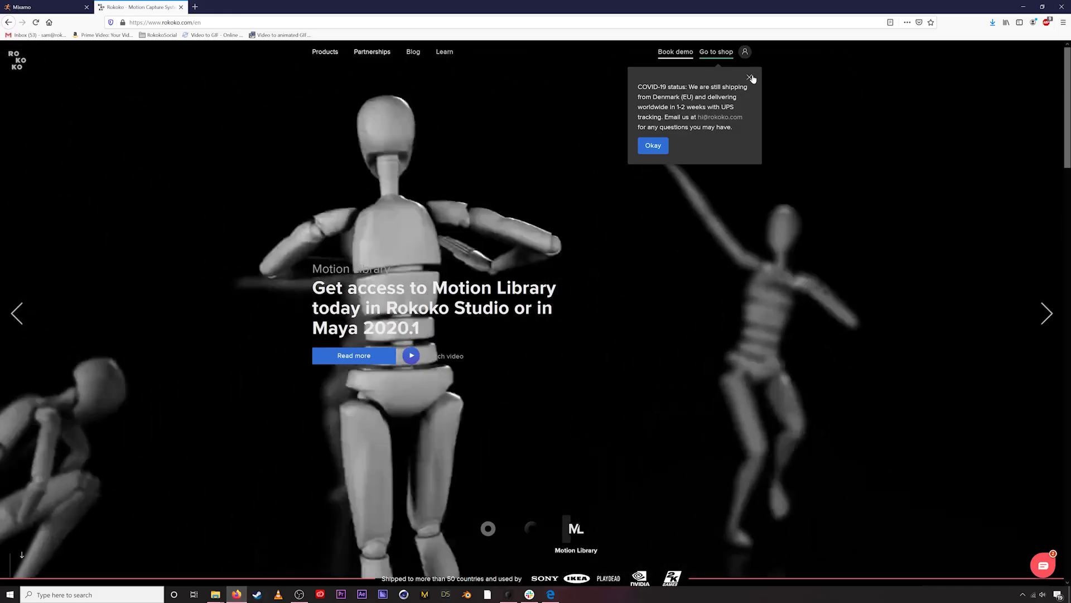
- Dismiss the COVID-19 shipping notice on rokoko.com and switch back to Rokoko Studio
click(749, 77)
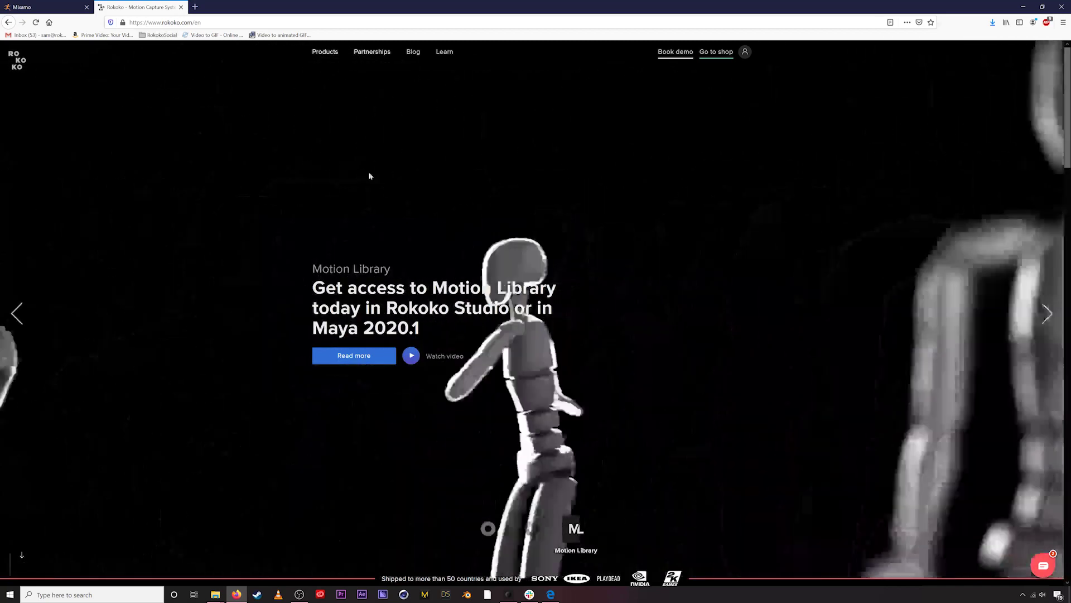
mouse_move(325, 53)
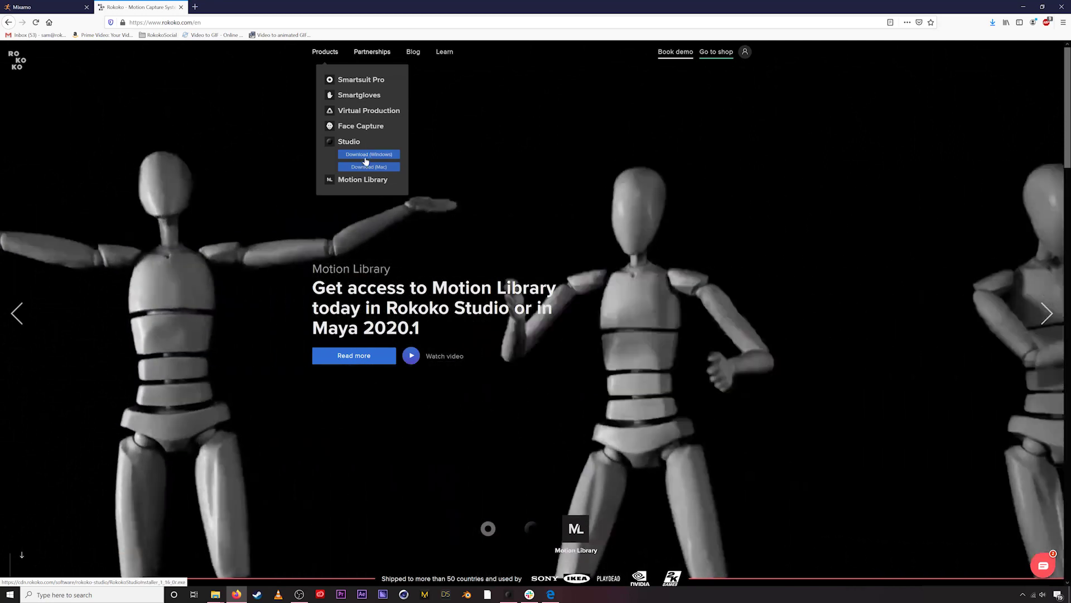
click(508, 595)
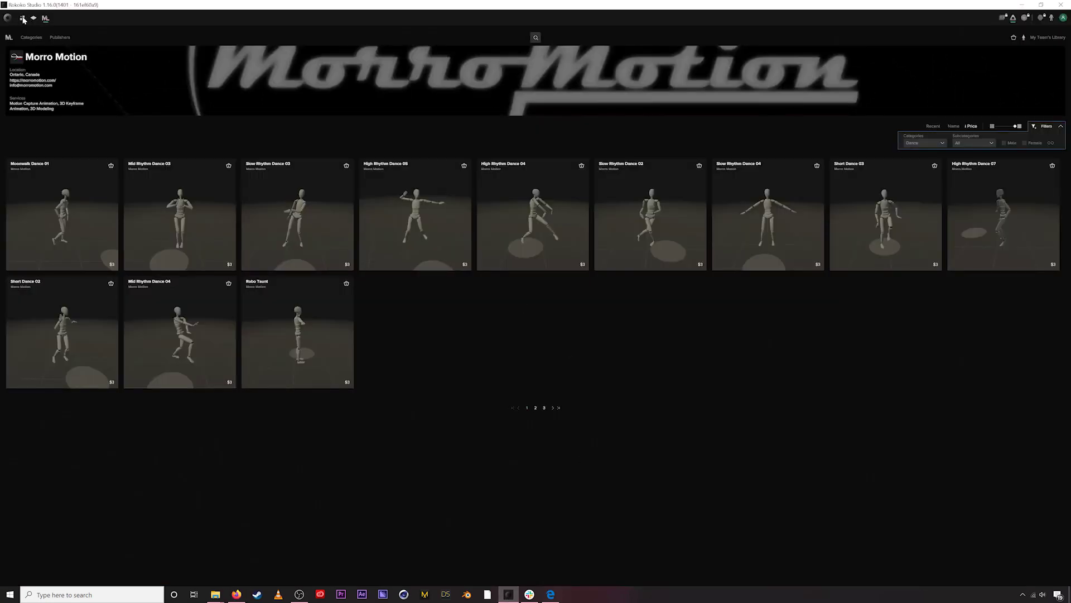
click(23, 19)
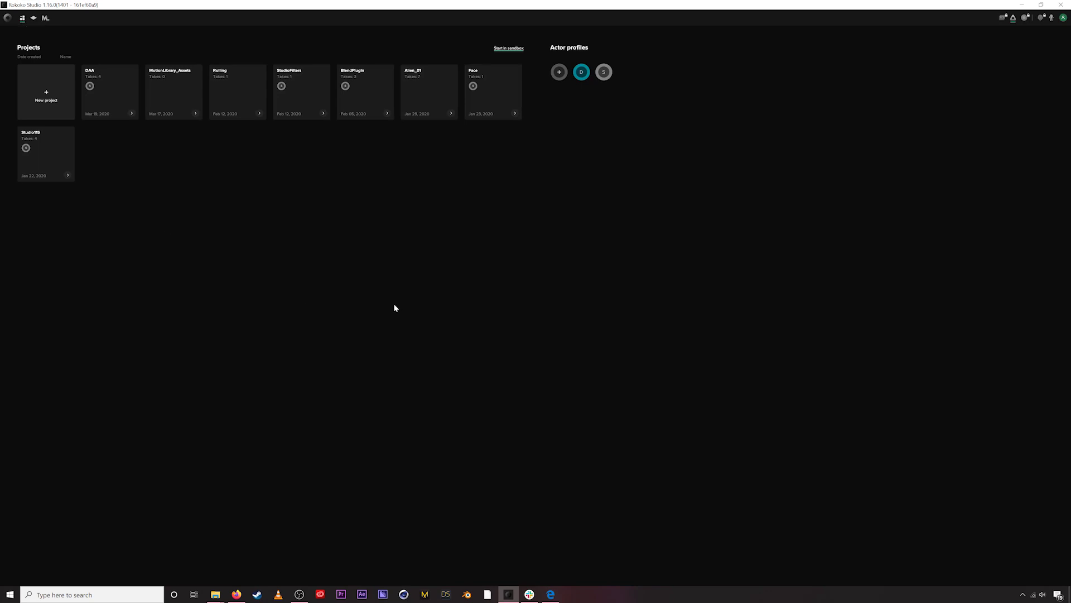
click(46, 19)
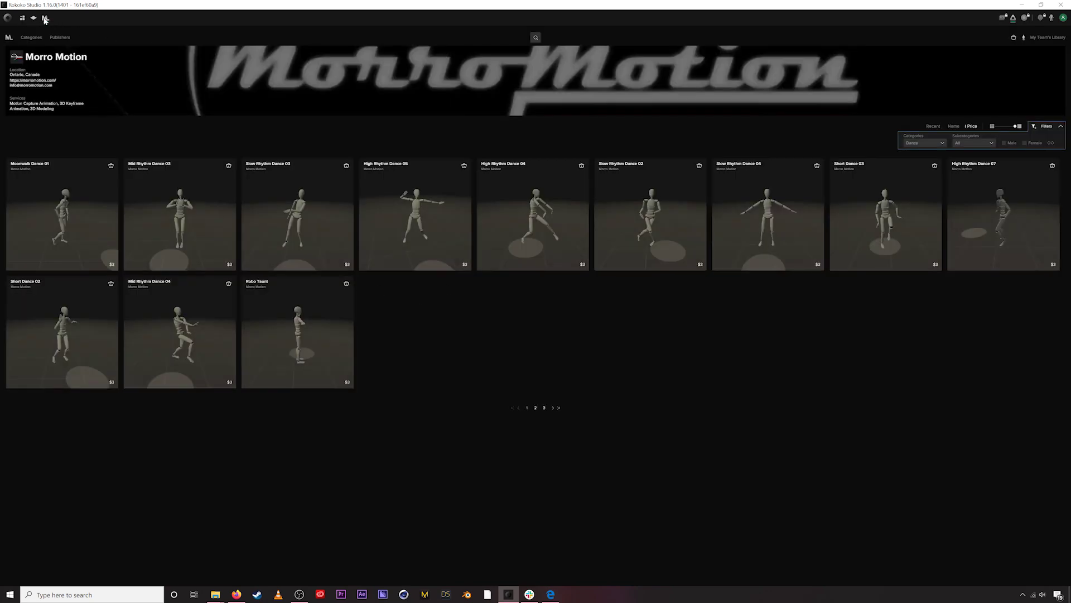
click(8, 38)
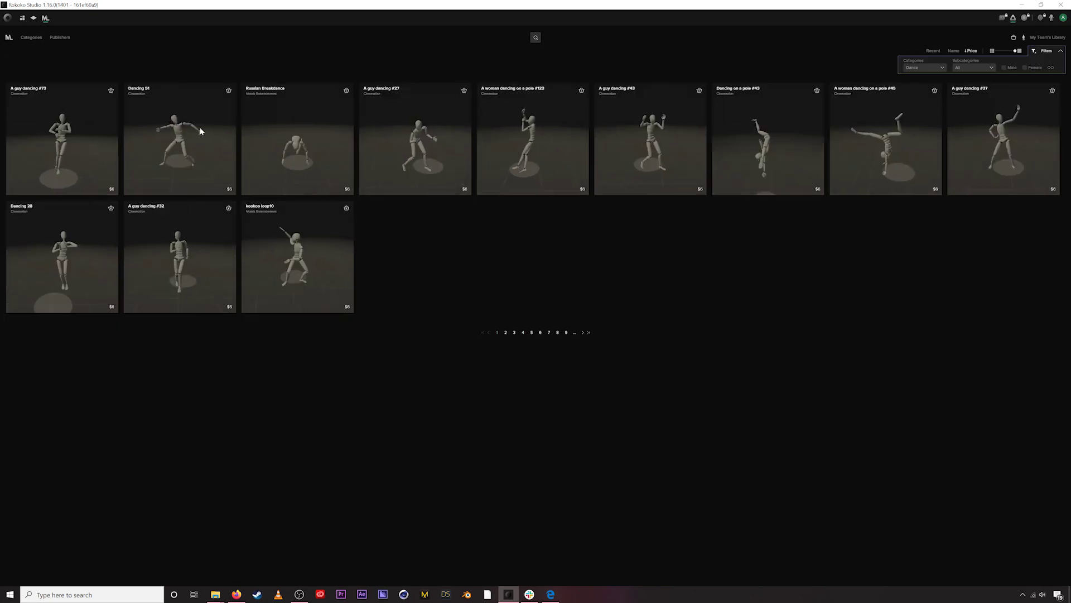
click(60, 37)
scroll(488, 292, down, 5)
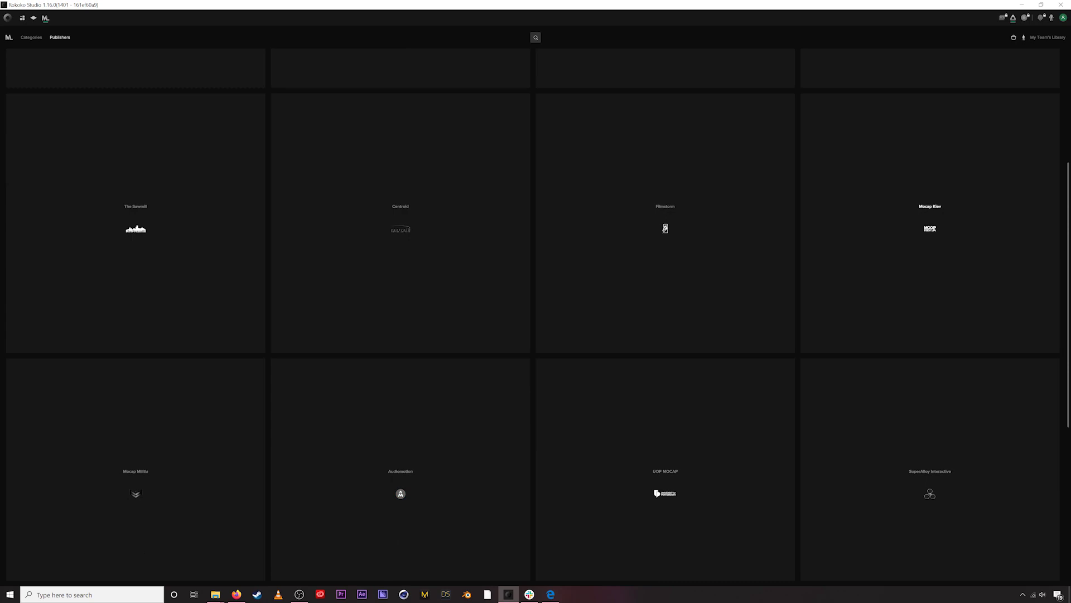
drag(1068, 244, 1059, 416)
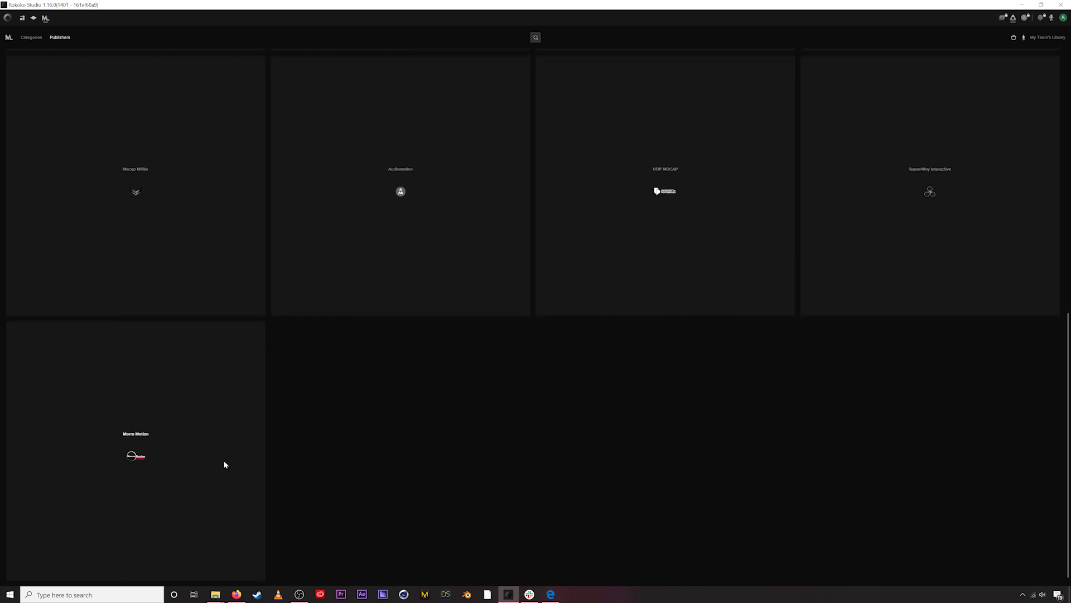
click(174, 428)
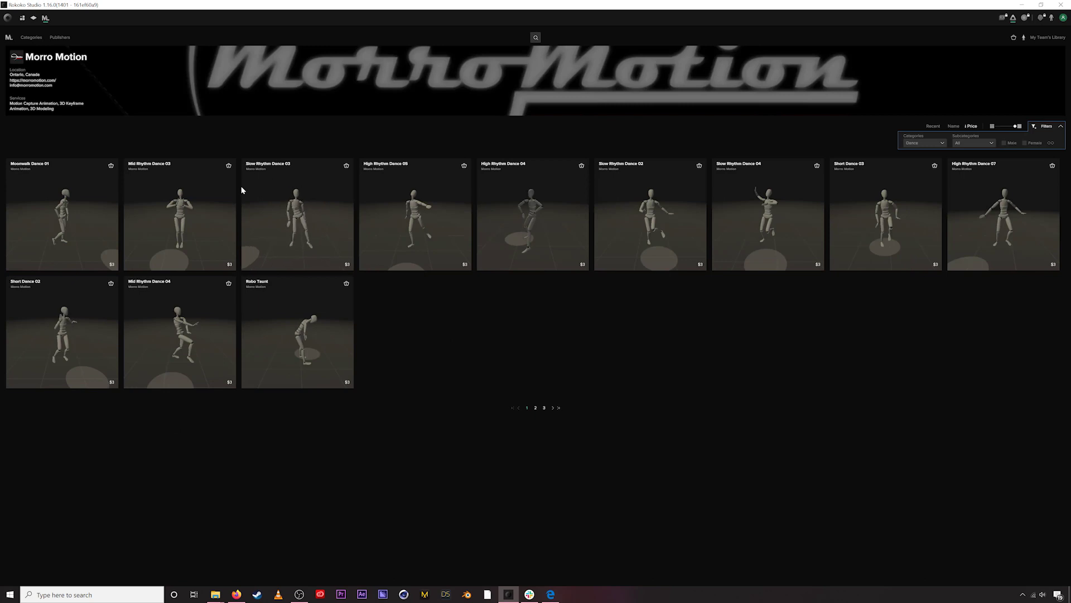
click(278, 171)
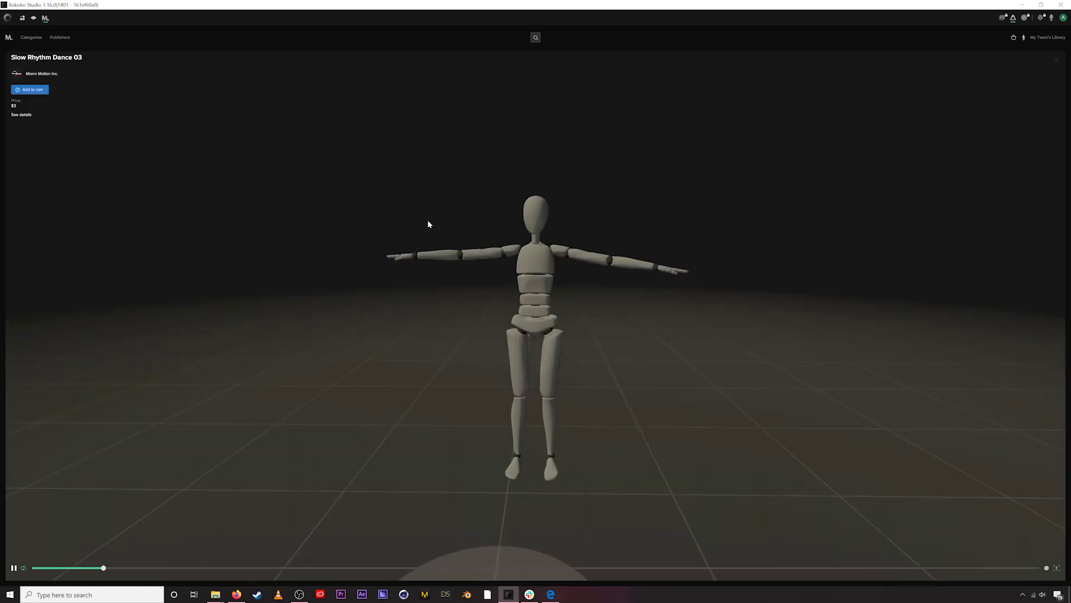
drag(503, 286, 534, 288)
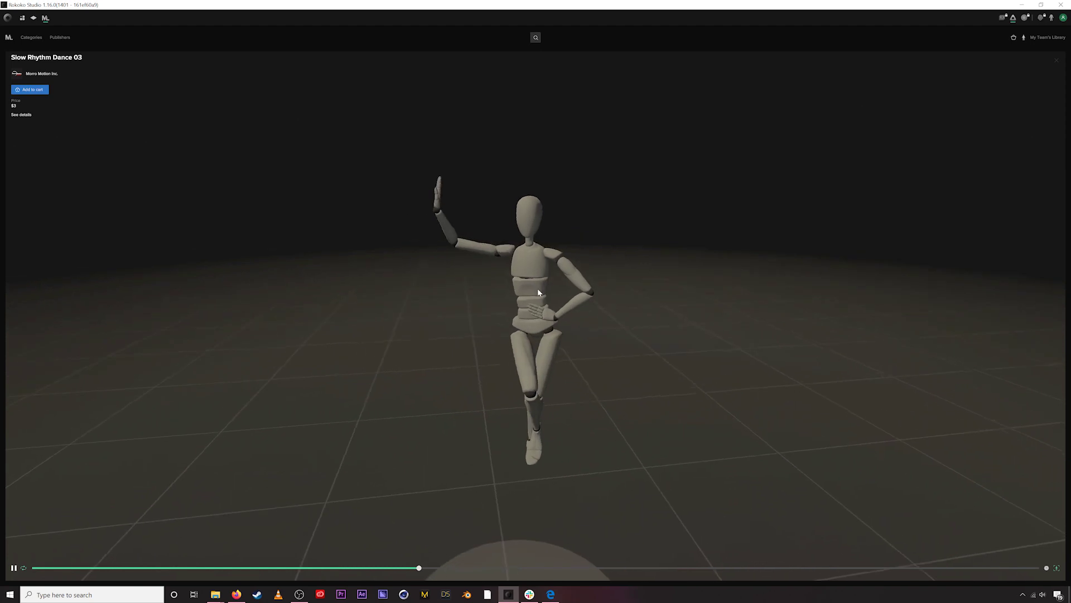
click(1057, 60)
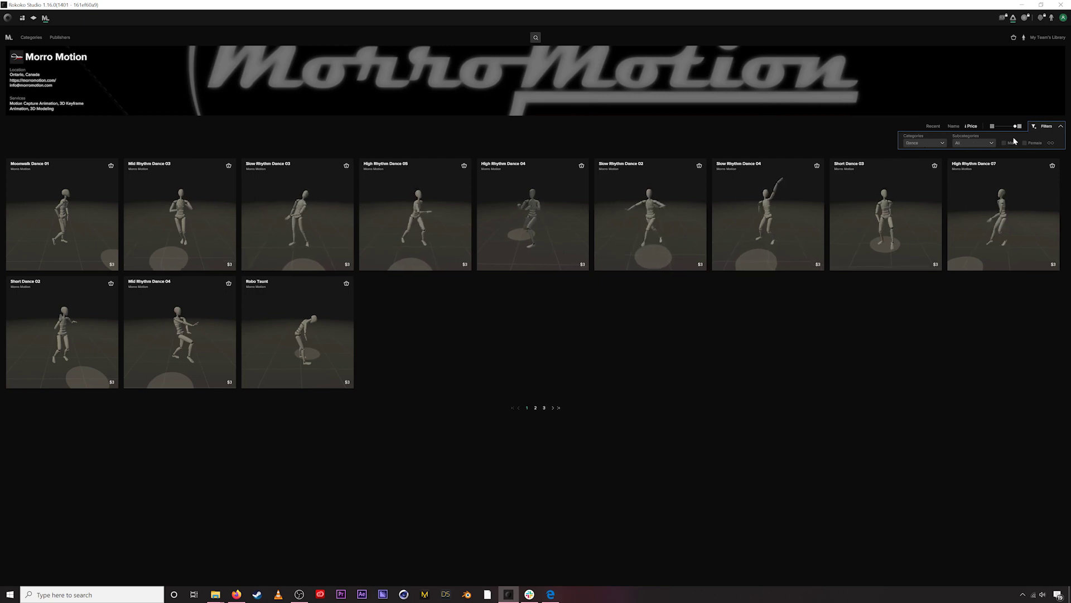
- Collapse the Filters panel and open the Slow Rhythm Dance 03 preview
click(1060, 127)
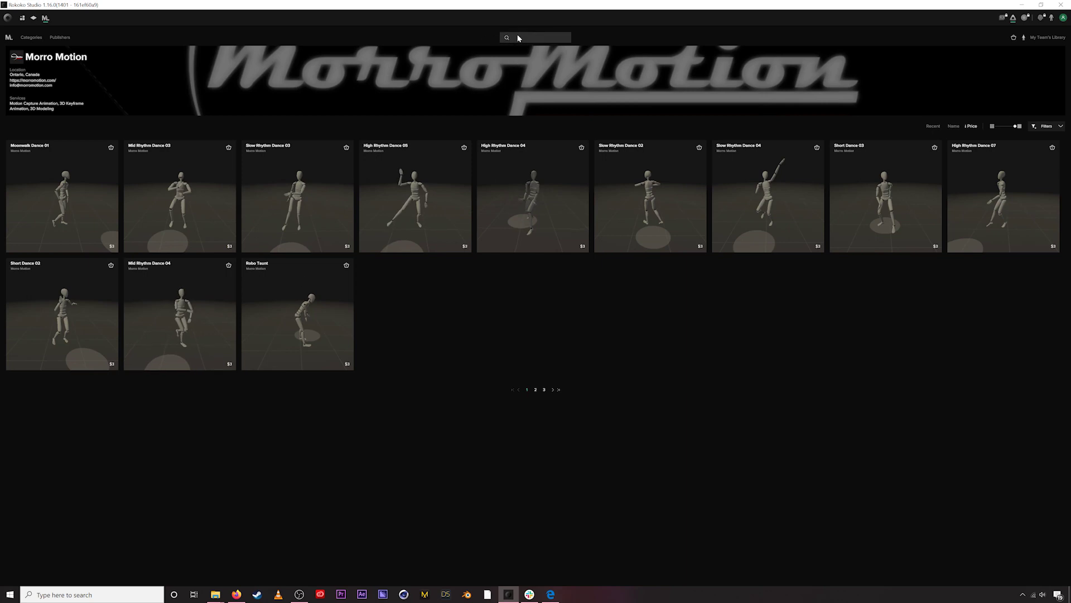
mouse_move(419, 177)
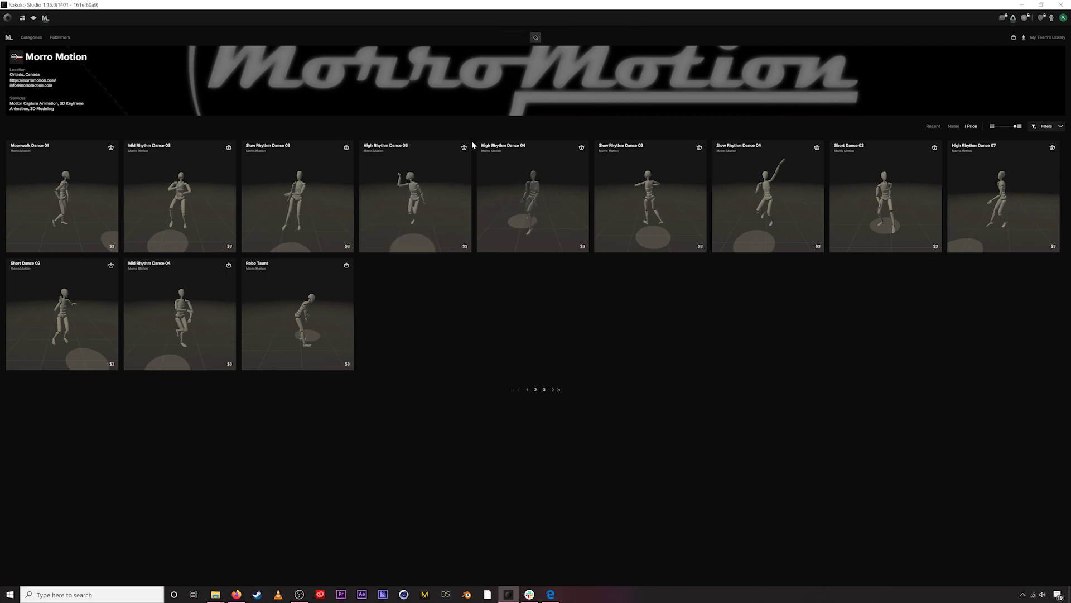
mouse_move(292, 192)
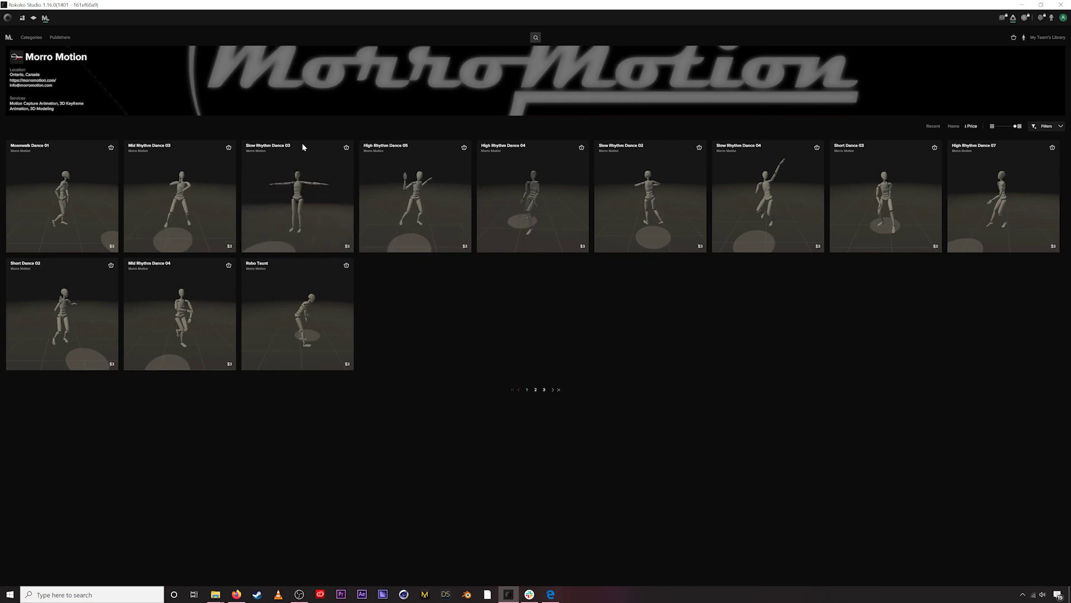
click(303, 179)
- Inspect the paused dance at about 5.8 seconds, then add Slow Rhythm Dance 03 to the cart and view it
drag(286, 241, 236, 469)
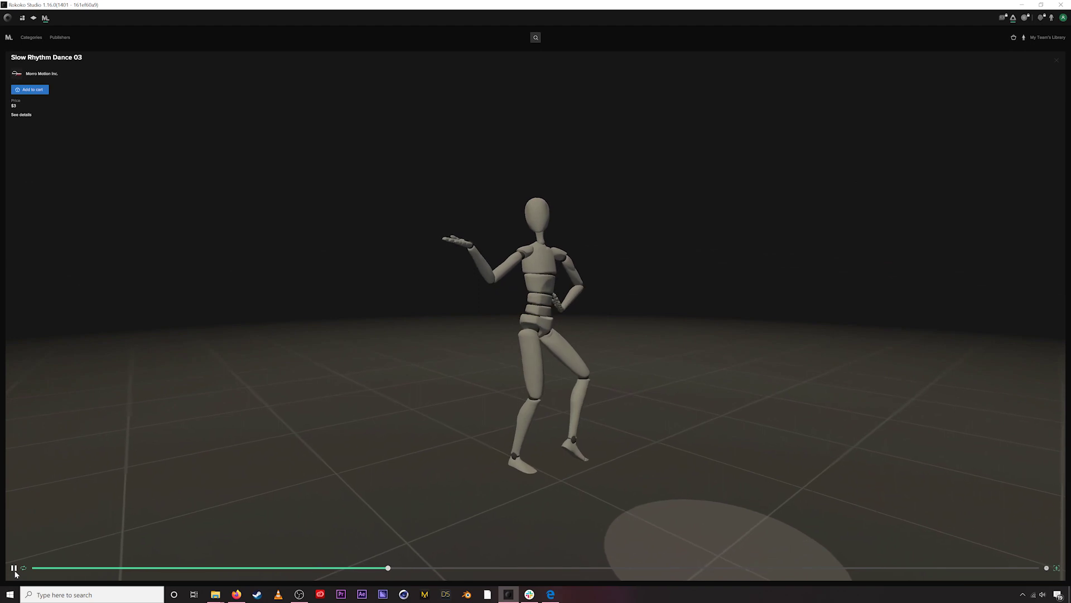
key(space)
drag(426, 568, 337, 569)
drag(523, 363, 219, 224)
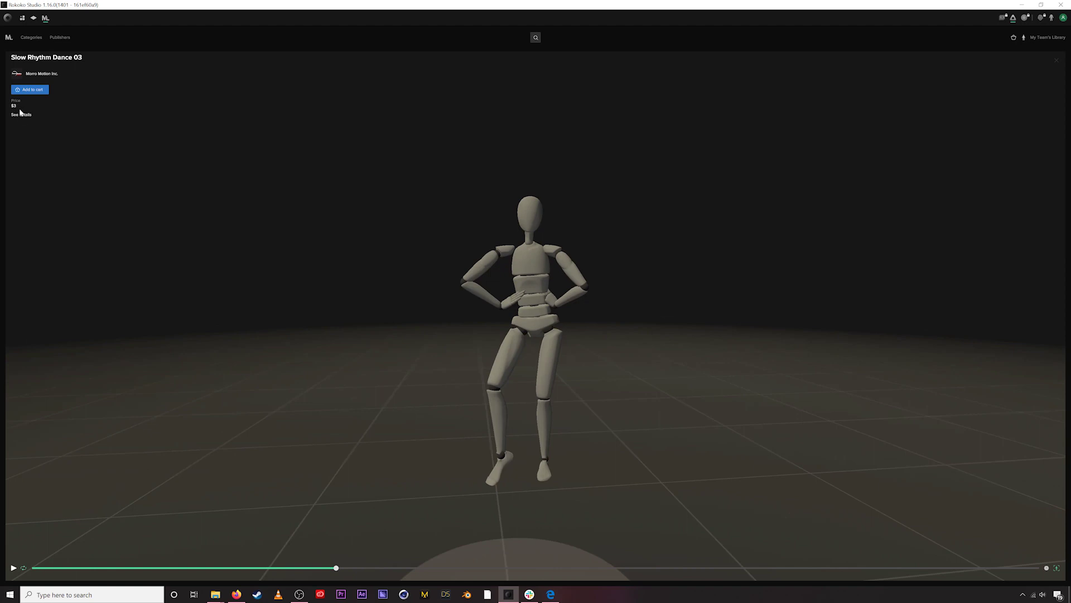
drag(538, 298, 506, 262)
drag(549, 298, 533, 297)
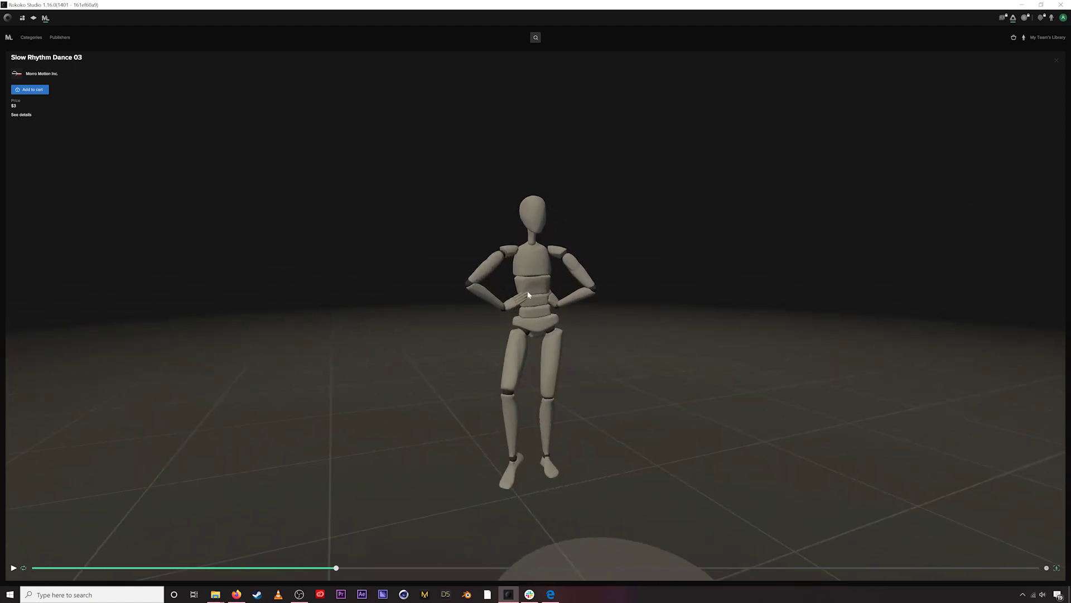
click(32, 91)
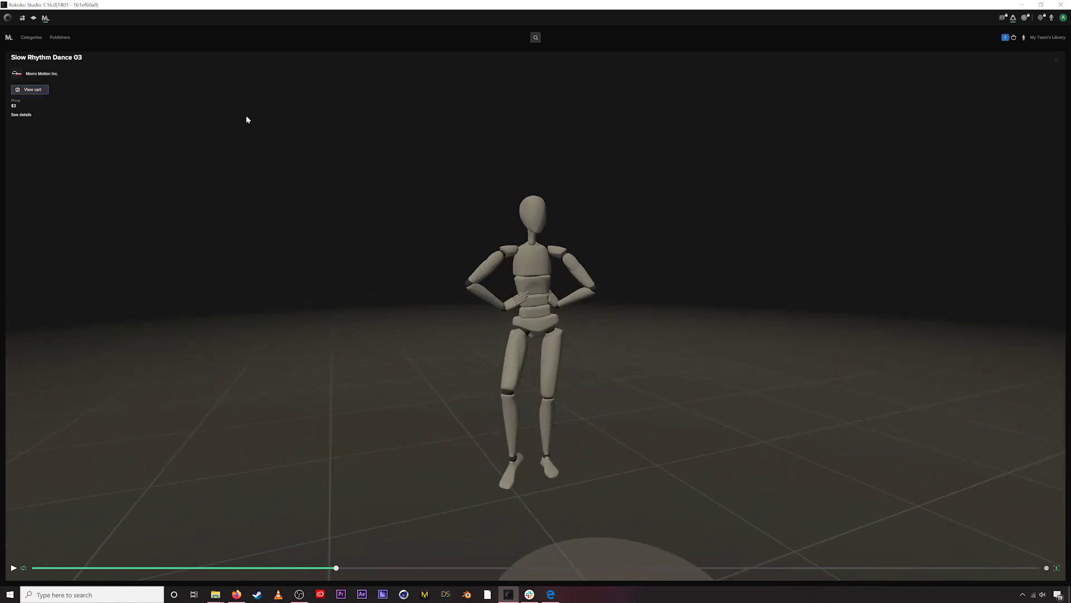
click(1014, 38)
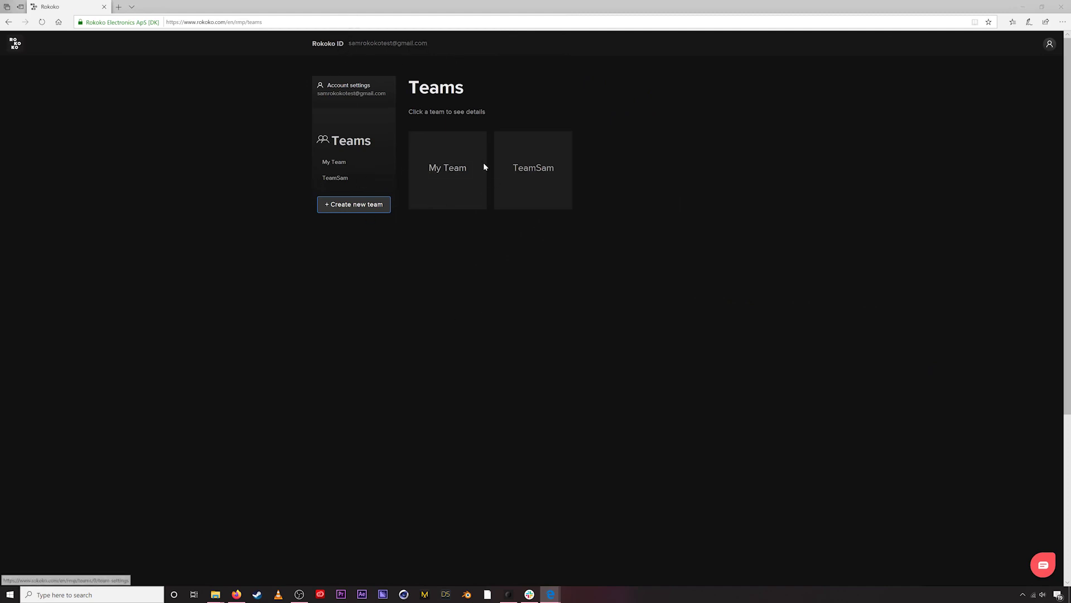
- Open the My Team page showing the Basic Plan and $2 balance
click(444, 170)
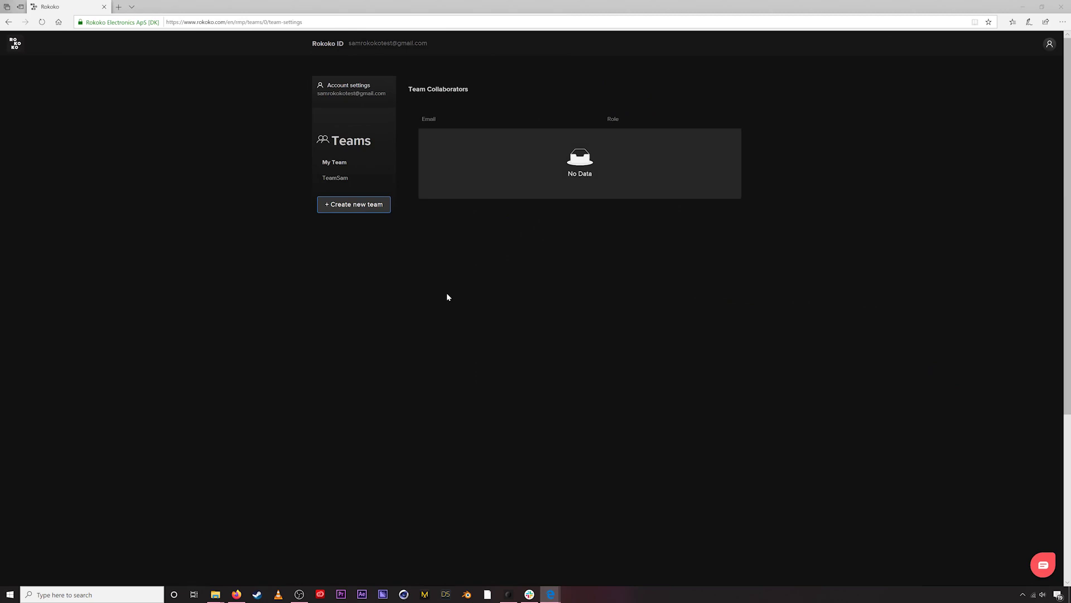
drag(419, 144, 484, 144)
click(479, 150)
drag(417, 147, 483, 145)
click(489, 191)
drag(414, 148, 483, 145)
click(500, 181)
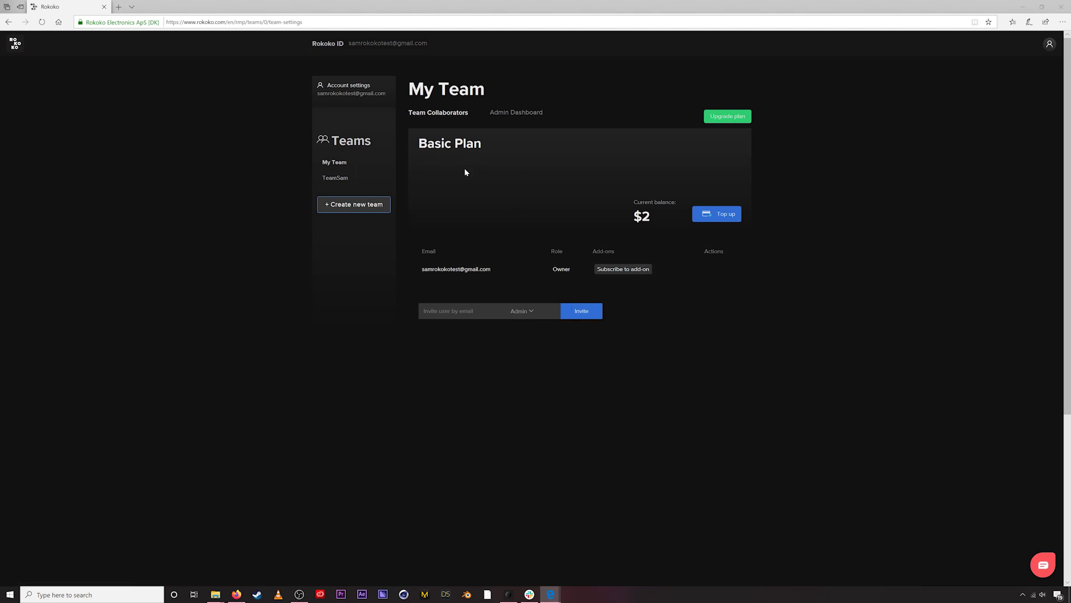
drag(418, 146, 478, 144)
click(493, 228)
drag(413, 145, 479, 147)
click(489, 159)
click(418, 146)
click(515, 163)
- Top up My Team with a custom $1 amount, raising the balance to $3
click(716, 216)
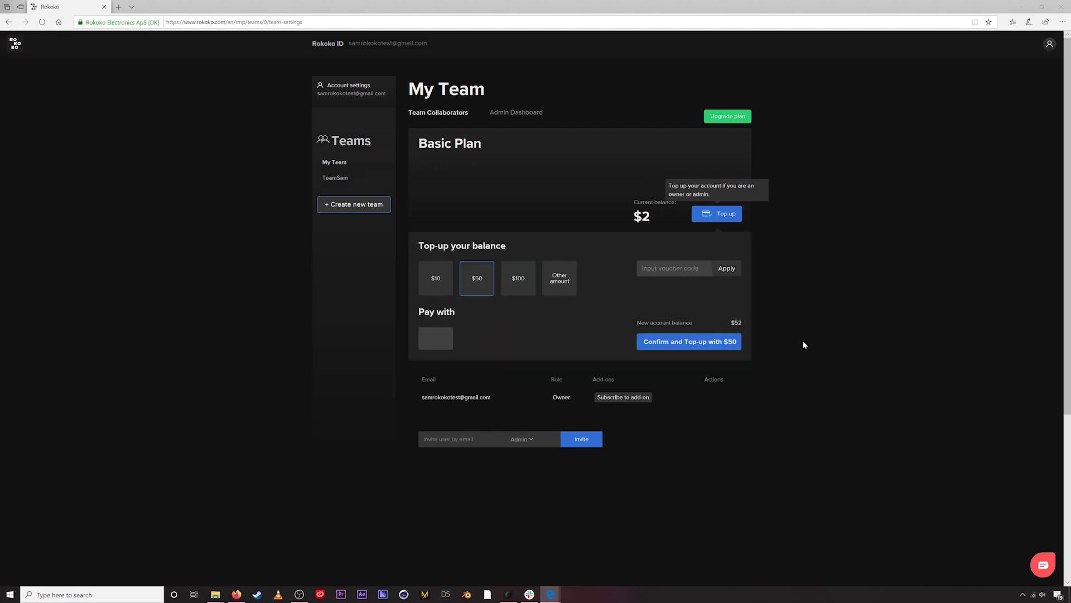
click(558, 279)
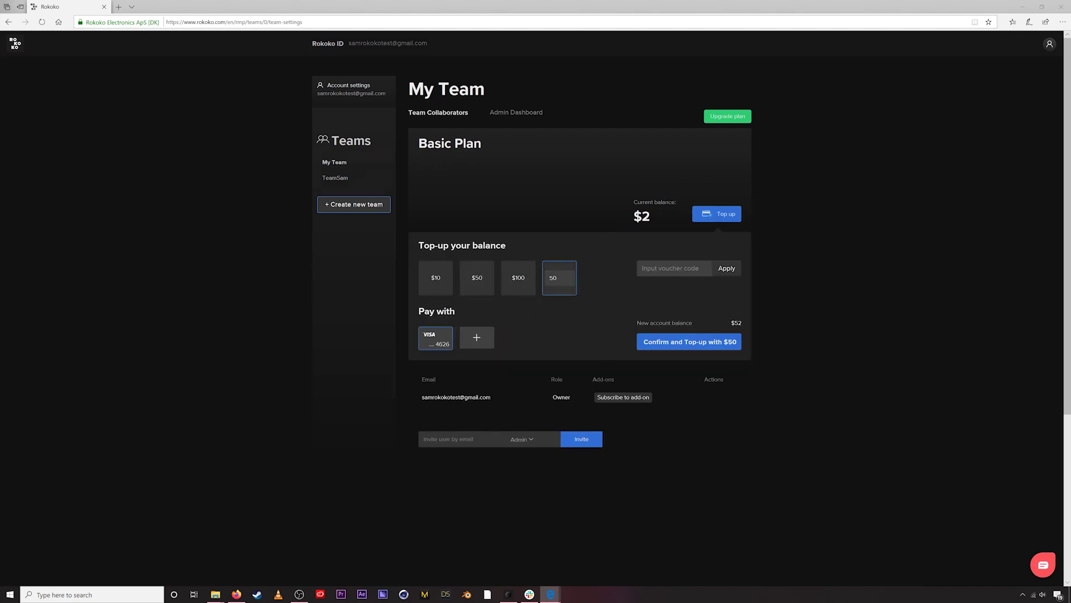
double_click(573, 277)
text(1)
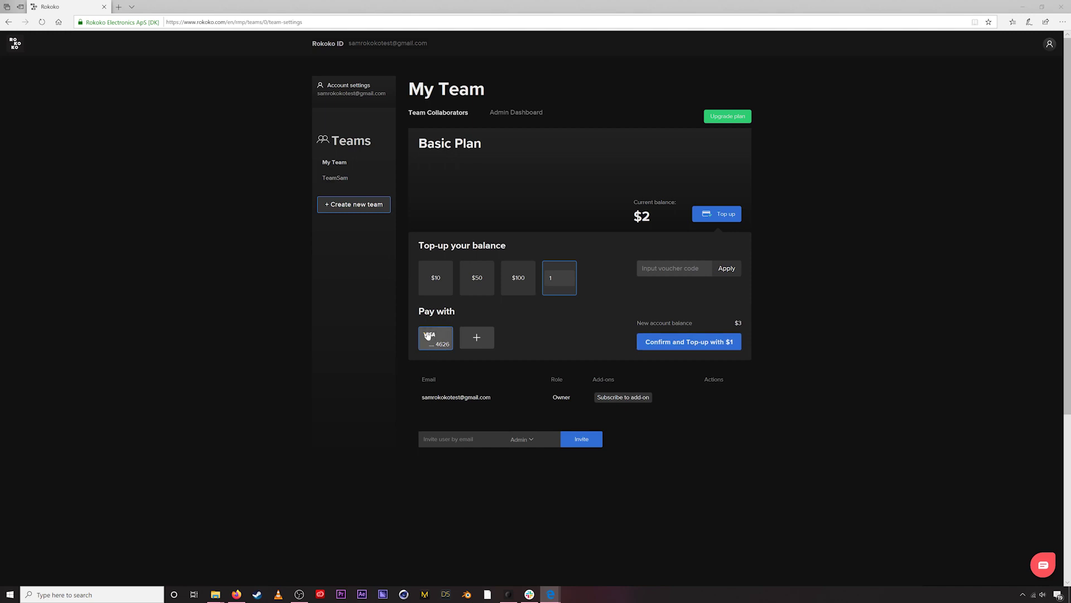
click(696, 344)
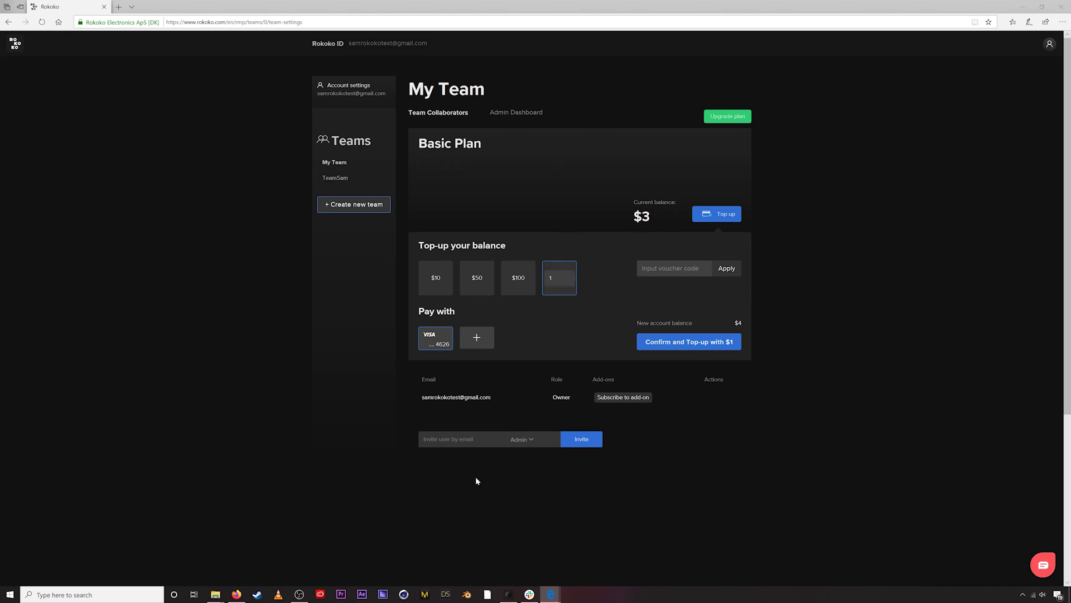
- Sign out of Rokoko Studio, sign back in with the account email, and continue with My Team
click(509, 594)
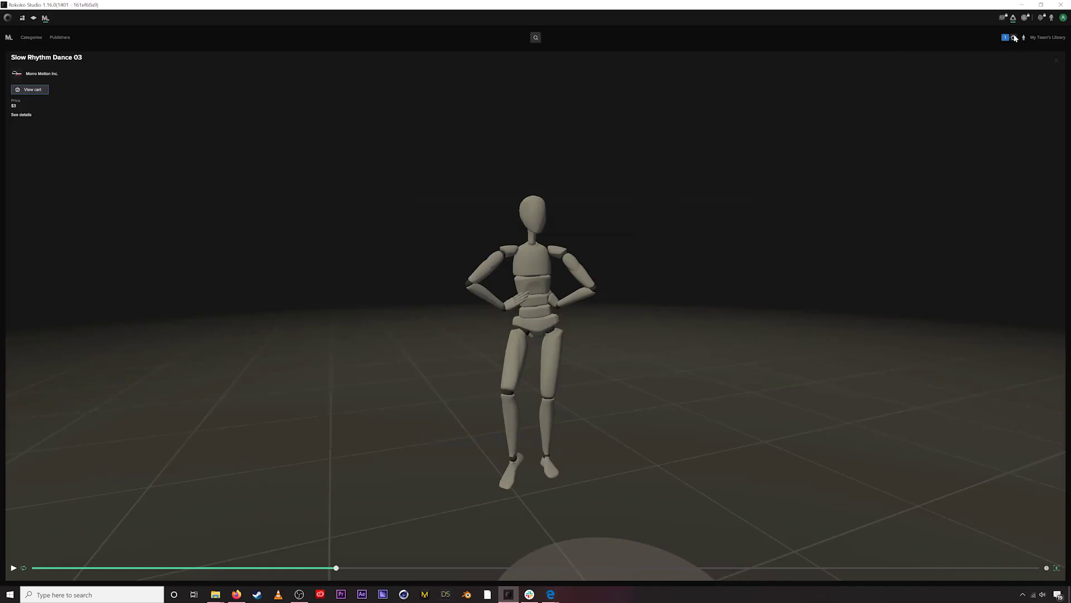
click(1063, 18)
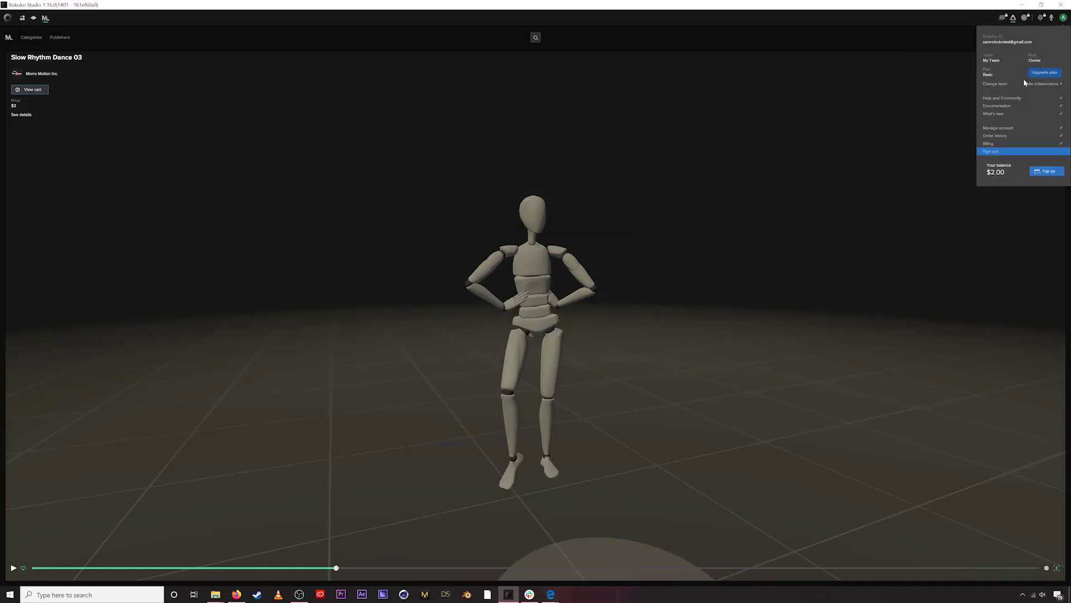
click(993, 154)
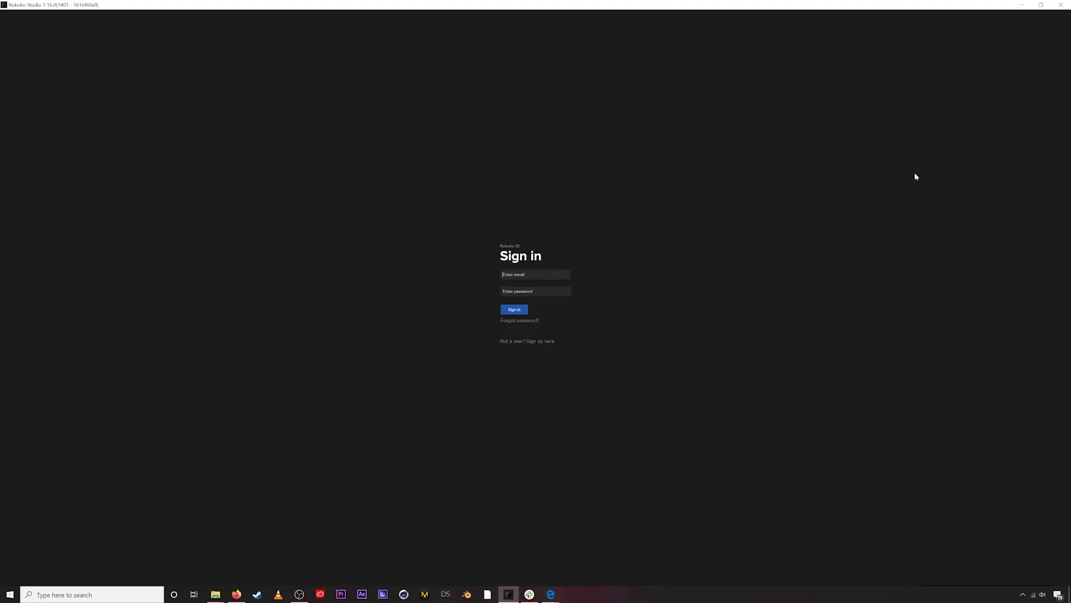
click(555, 278)
key(Return)
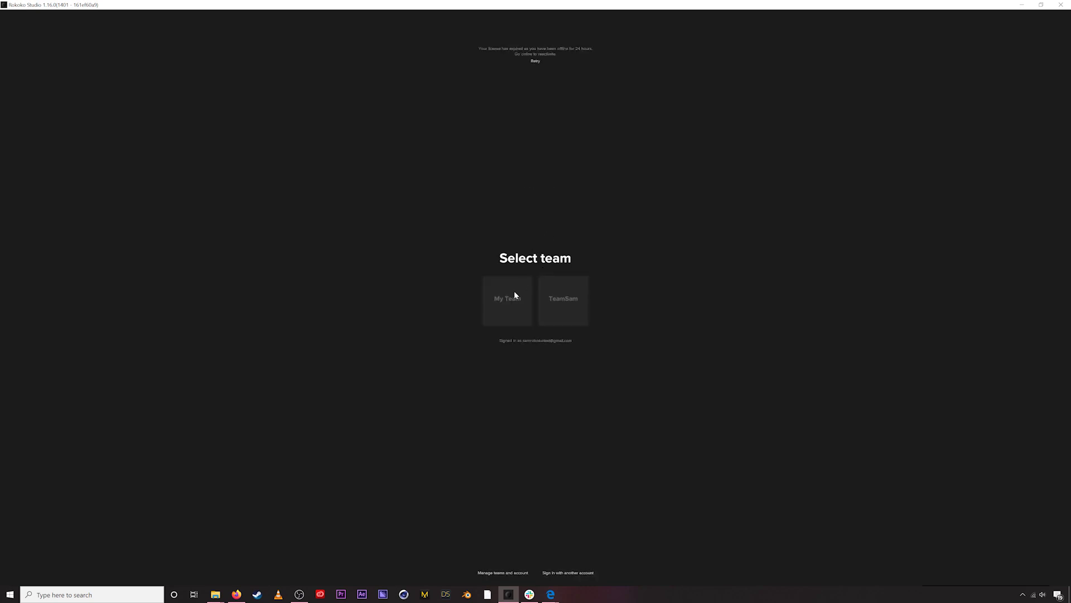
click(515, 295)
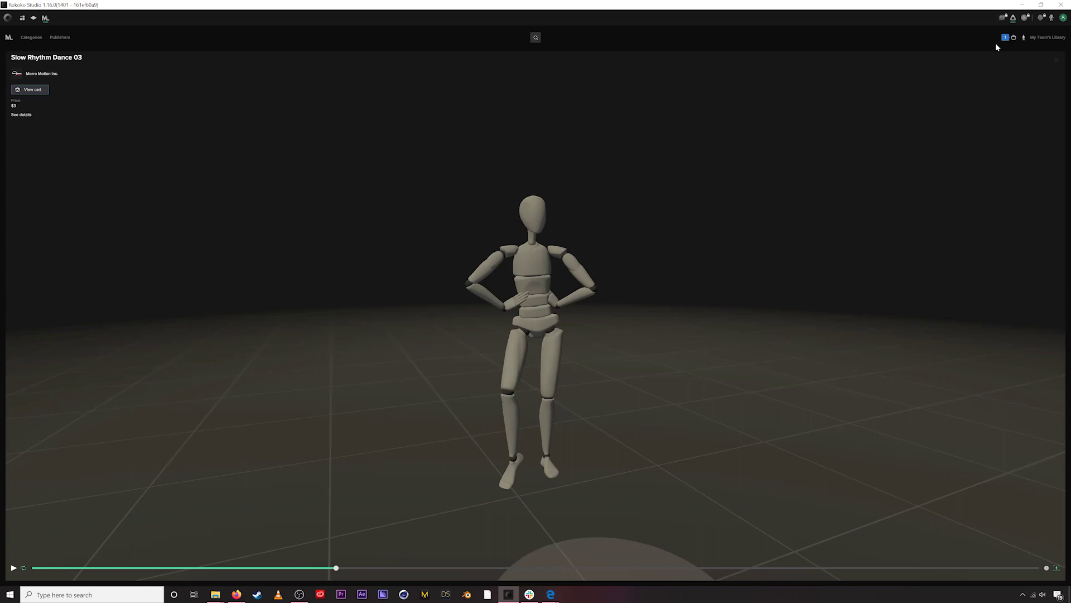
- Confirm the order and check out Slow Rhythm Dance 03 for $3.00 from the cart
click(1014, 38)
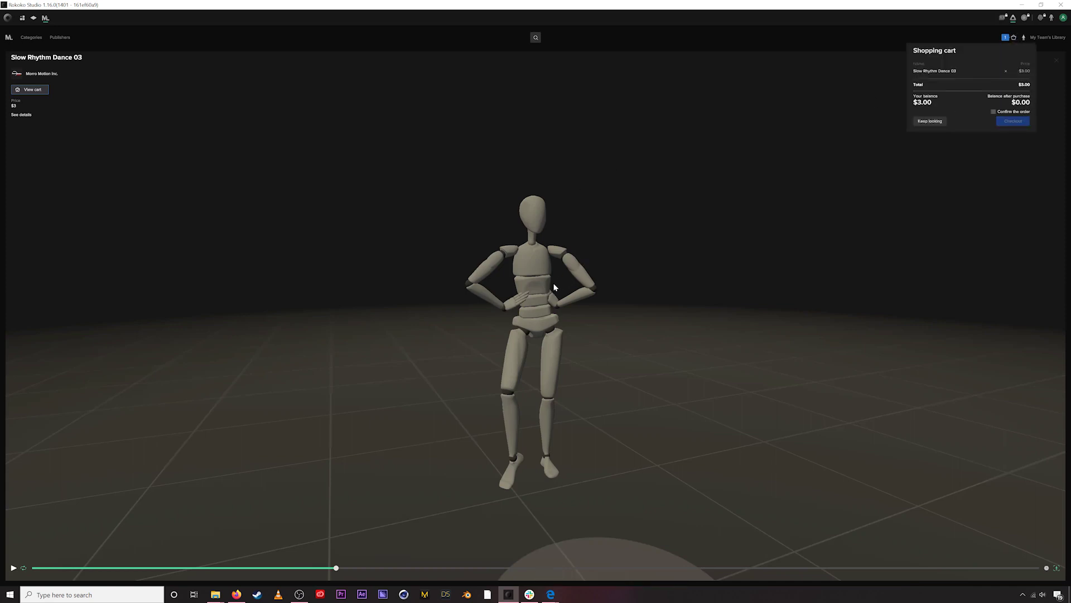
click(583, 286)
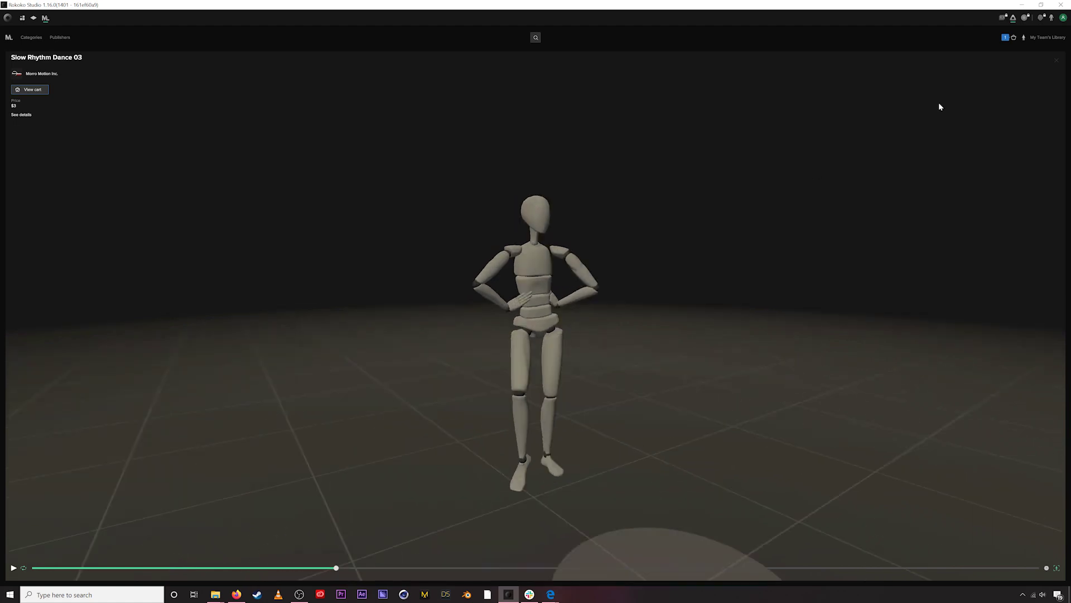
click(1013, 37)
click(996, 111)
click(1010, 121)
- Go to My Team's Library and briefly preview Dancing to music #2, then return
click(1036, 38)
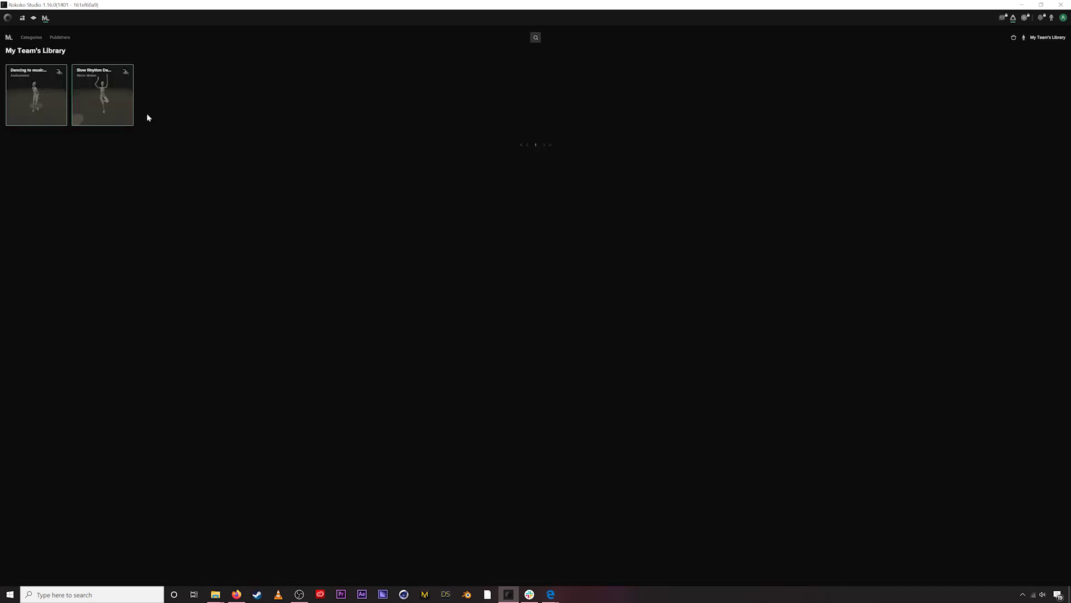
click(32, 77)
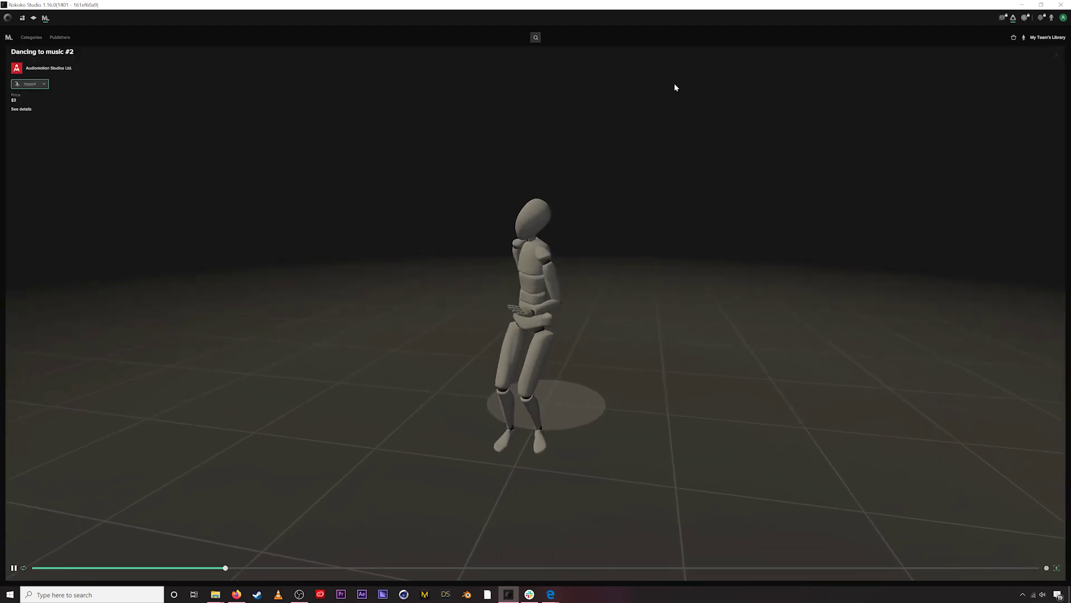
click(1062, 54)
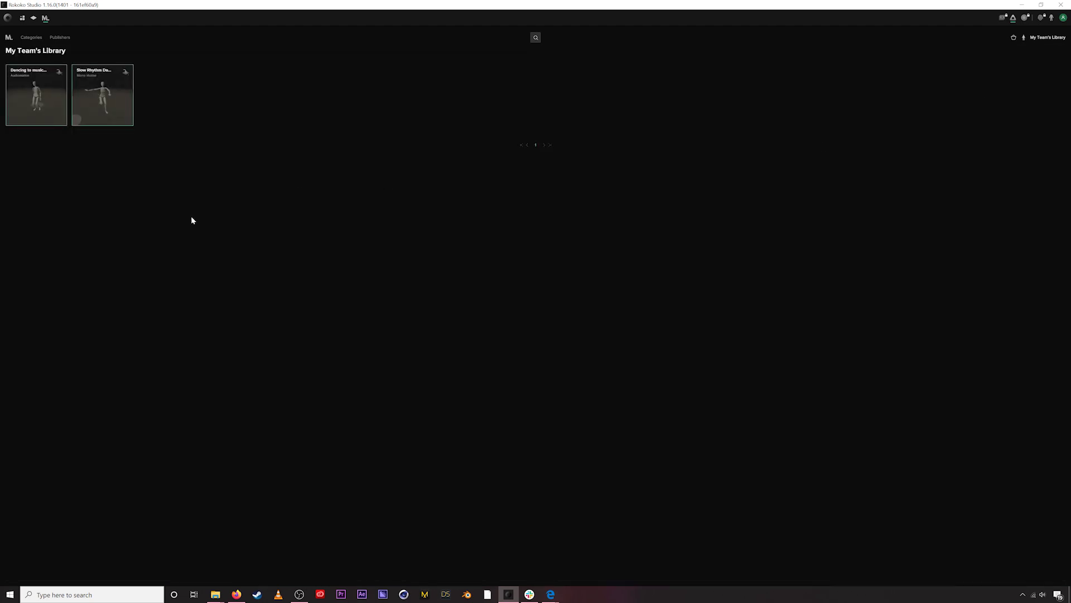
- Preview Slow Rhythm Dance 03, orbiting the view around the dancing mannequin
click(100, 81)
drag(342, 238, 452, 263)
drag(574, 289, 561, 263)
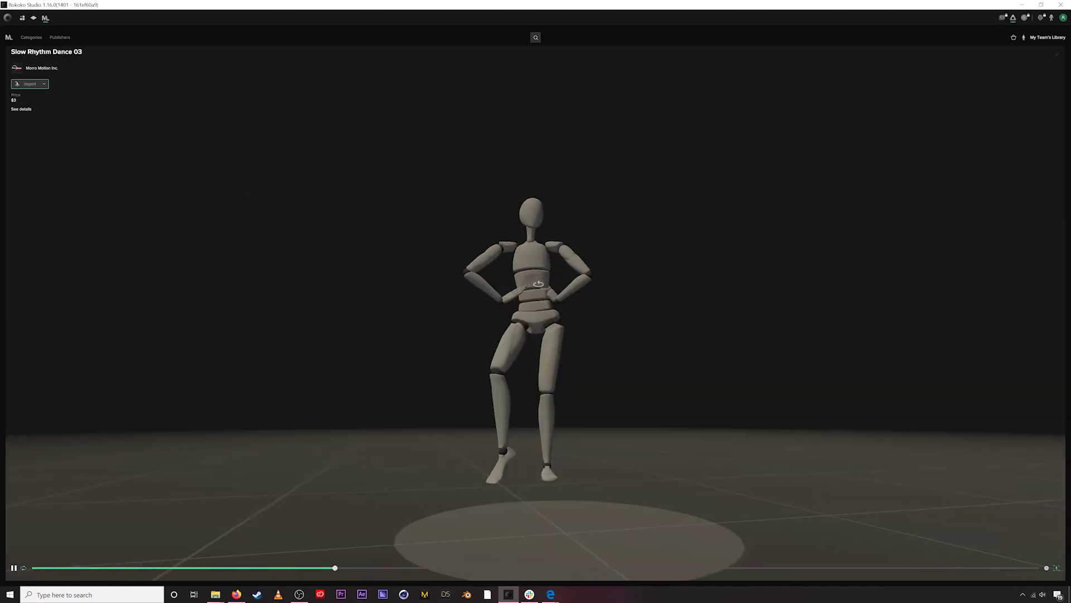
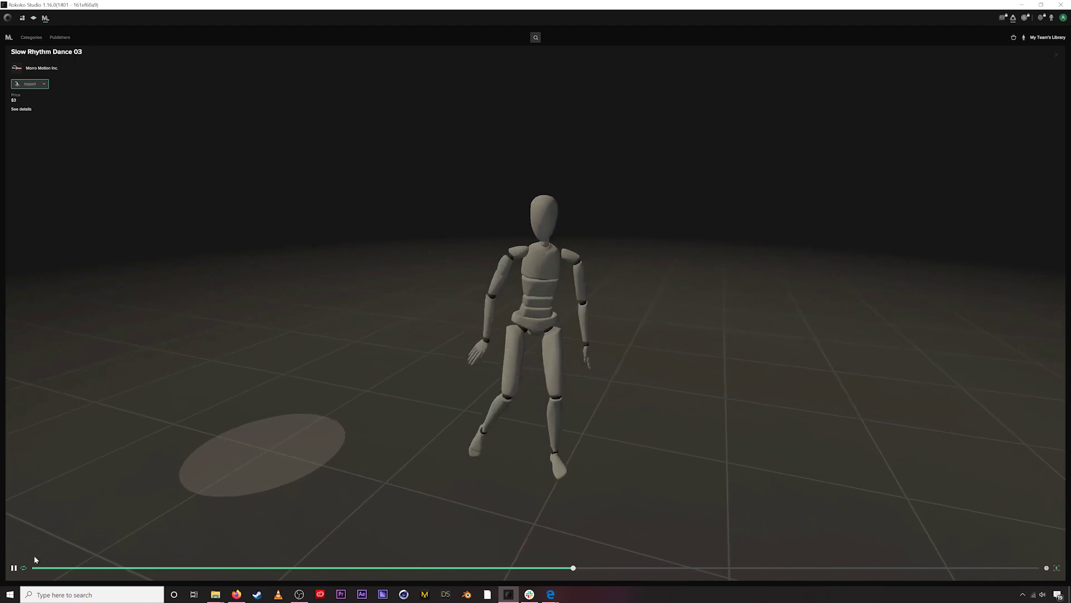
- Pause the Slow Rhythm Dance 03 preview and look over the available projects, cancelling a new project
key(space)
drag(618, 569, 570, 541)
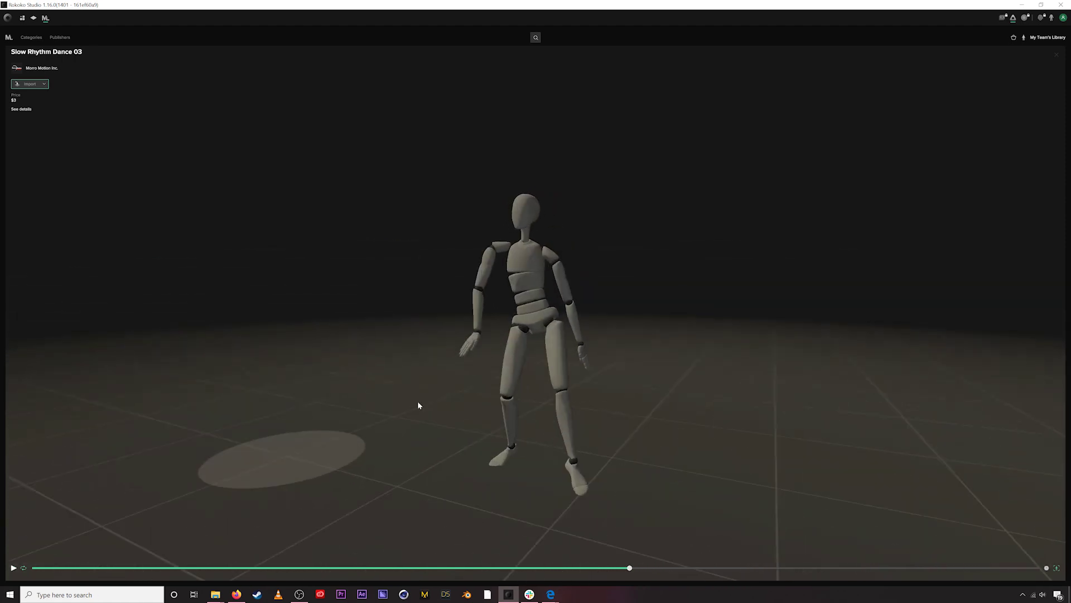
click(44, 84)
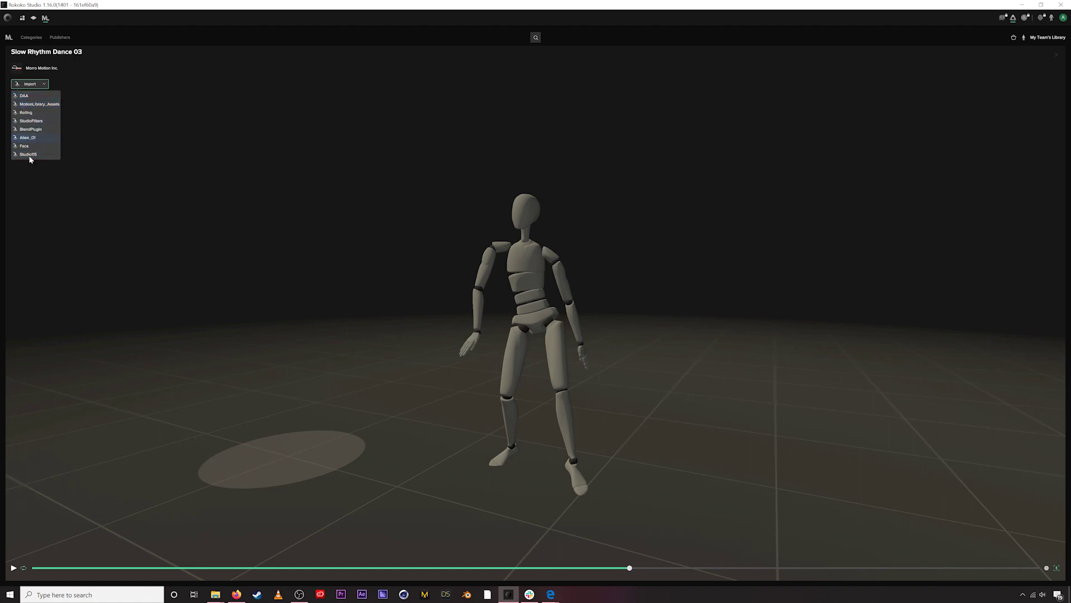
click(38, 105)
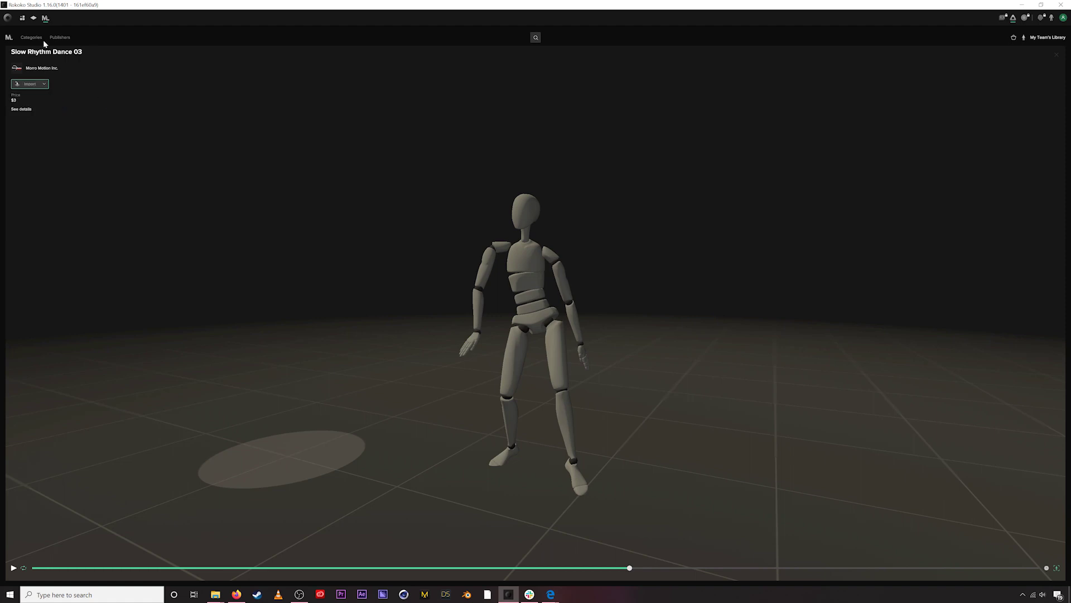
click(22, 19)
click(45, 100)
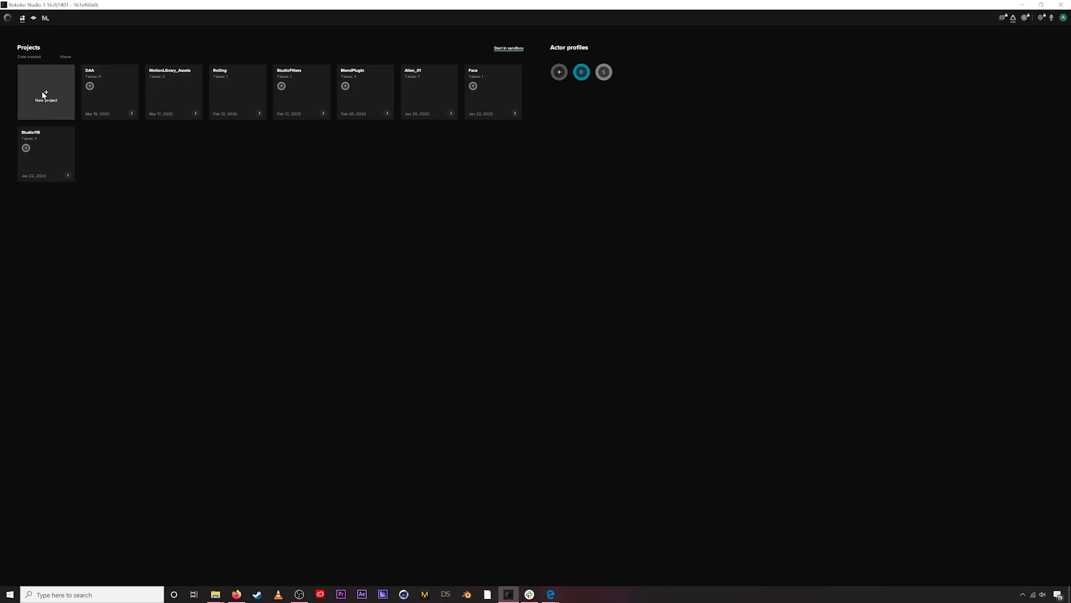
click(70, 70)
click(46, 17)
- Import the Slow Rhythm Dance 03 clip into the MotionLibrary_Assets project
click(31, 84)
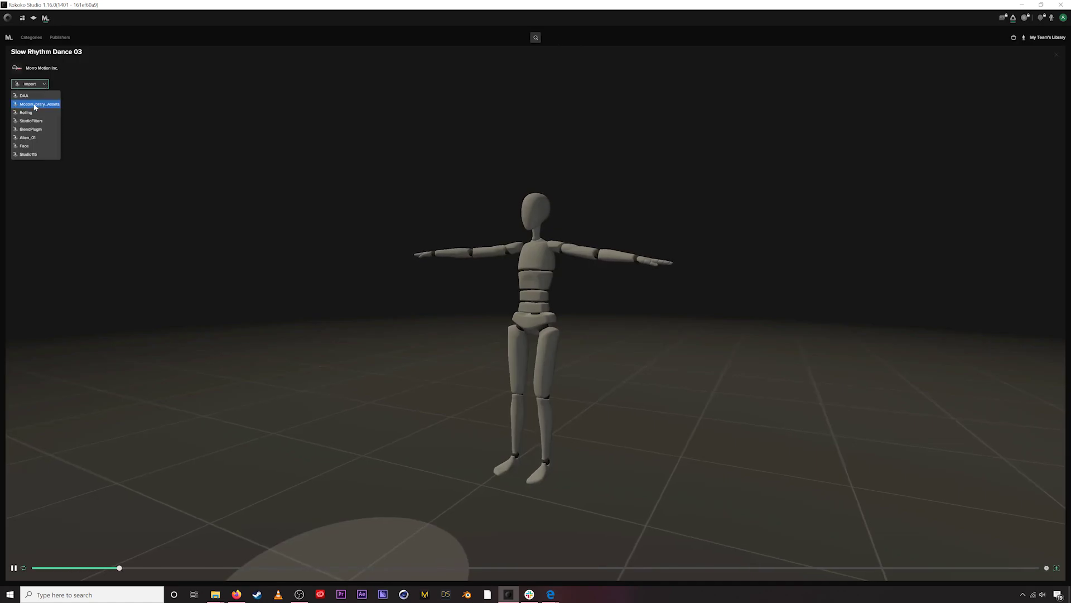
click(33, 103)
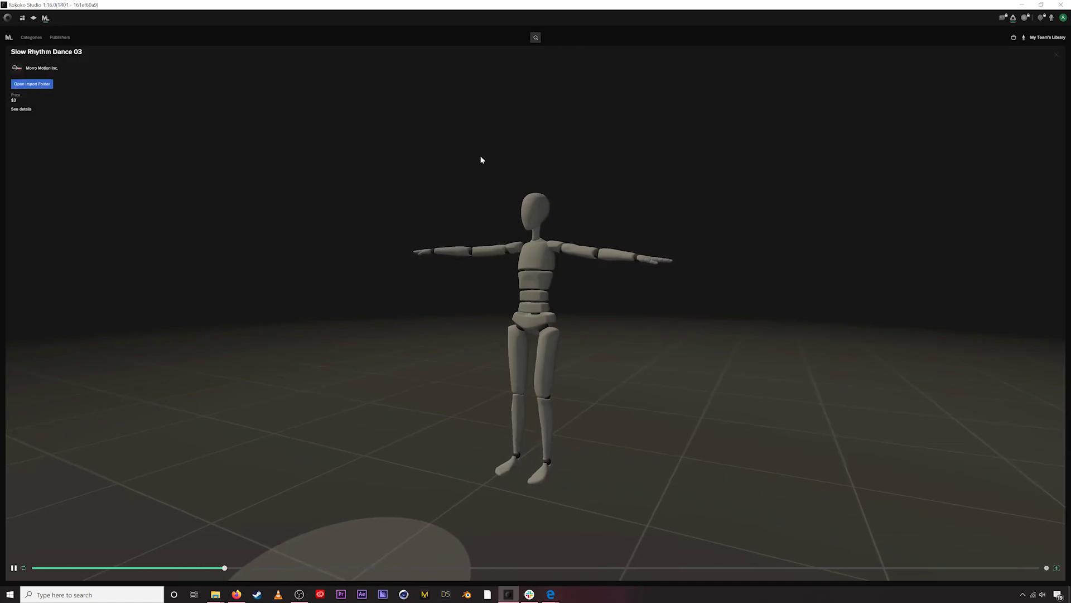
click(14, 567)
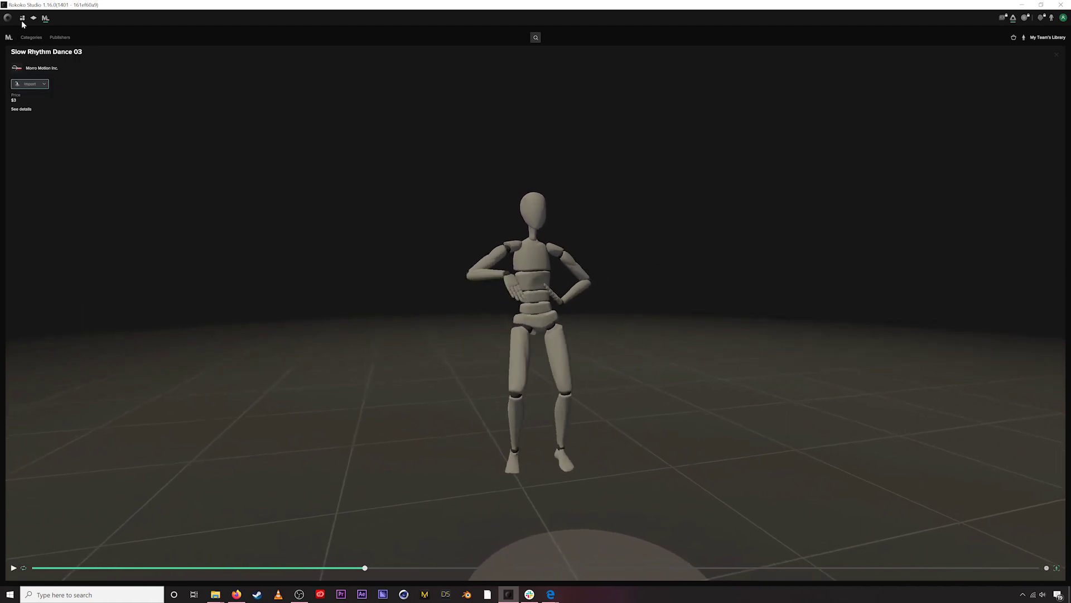
click(43, 86)
click(23, 106)
- View the imported dance file in the MotionLibrary folder in Explorer, then return to Rokoko's Projects screen
click(32, 84)
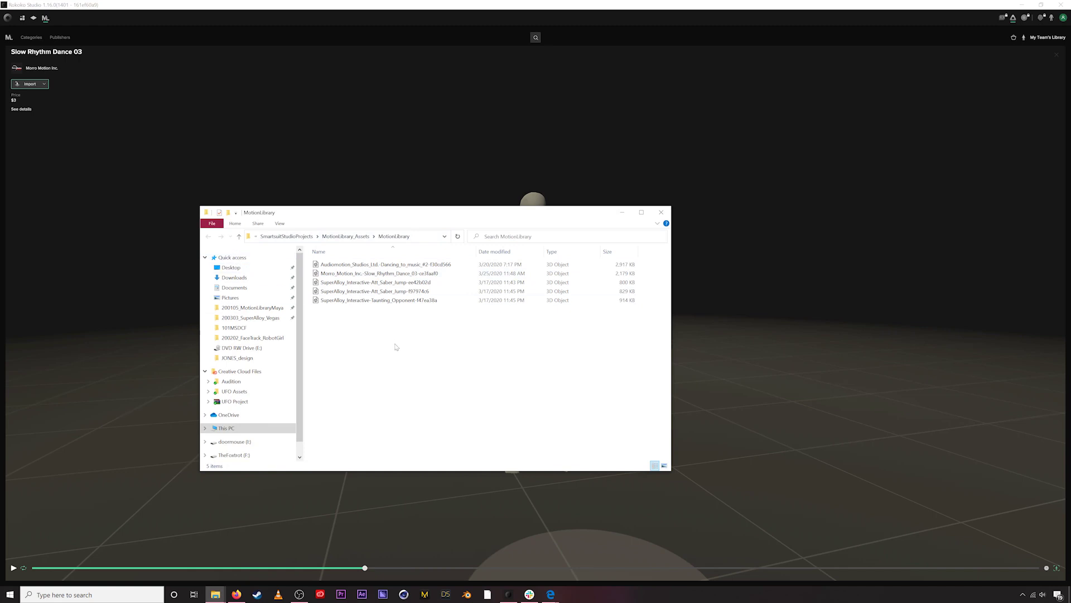
drag(399, 221, 405, 204)
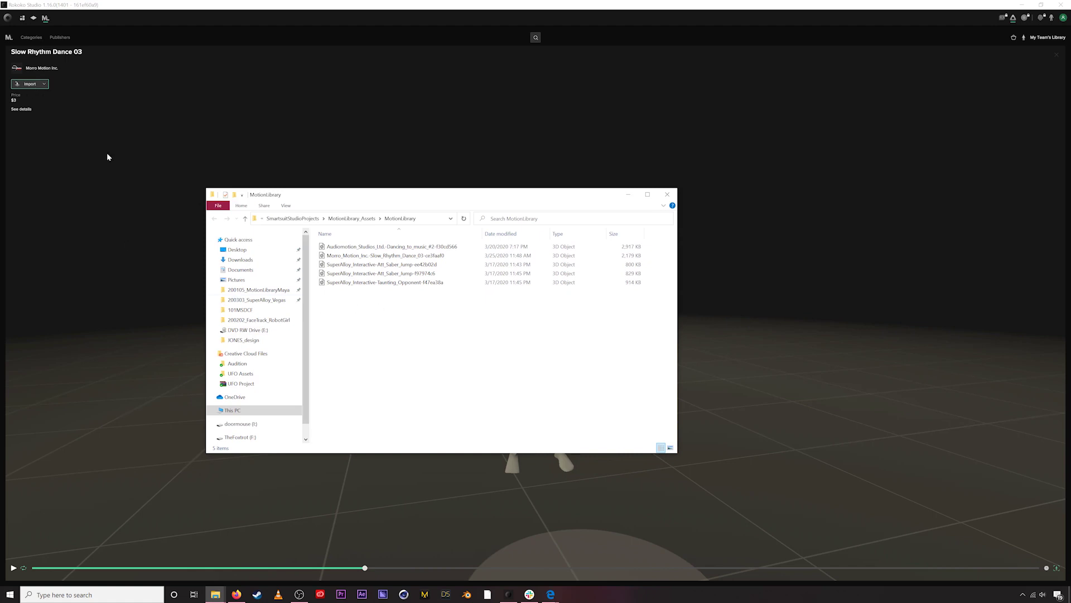
click(23, 19)
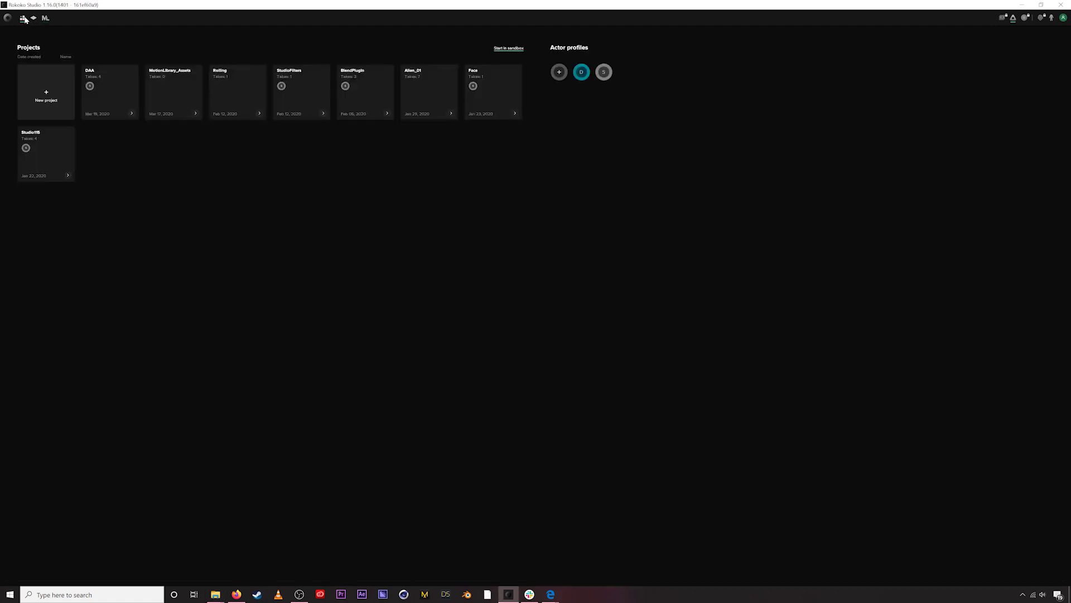
- In MotionLibrary_Assets, reveal the Slow Rhythm Dance file's folder on disk, then switch to Cinema 4D
click(170, 79)
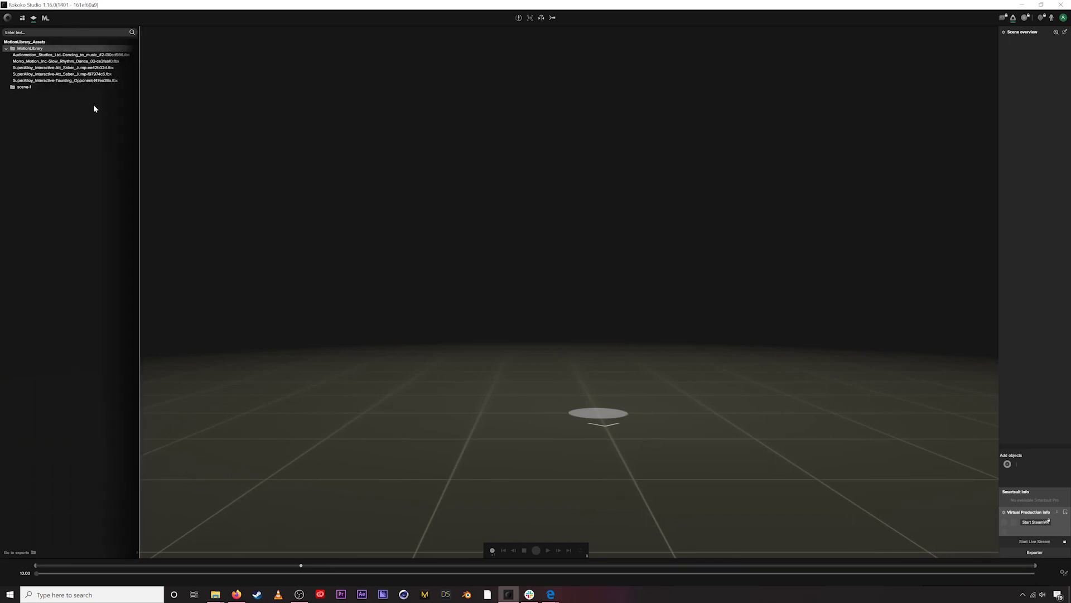
click(48, 62)
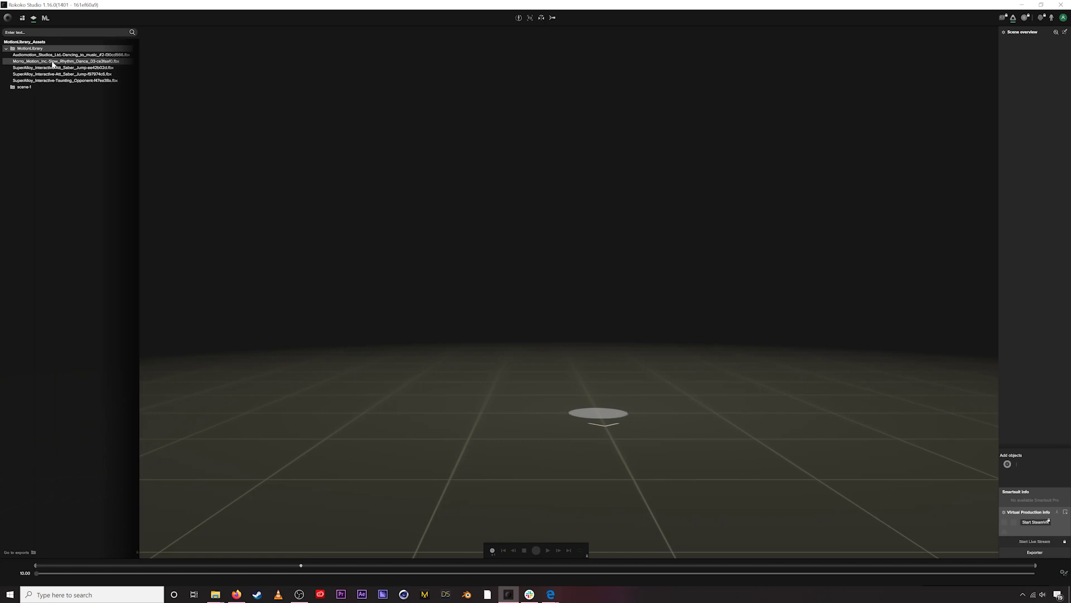
right_click(53, 64)
click(66, 117)
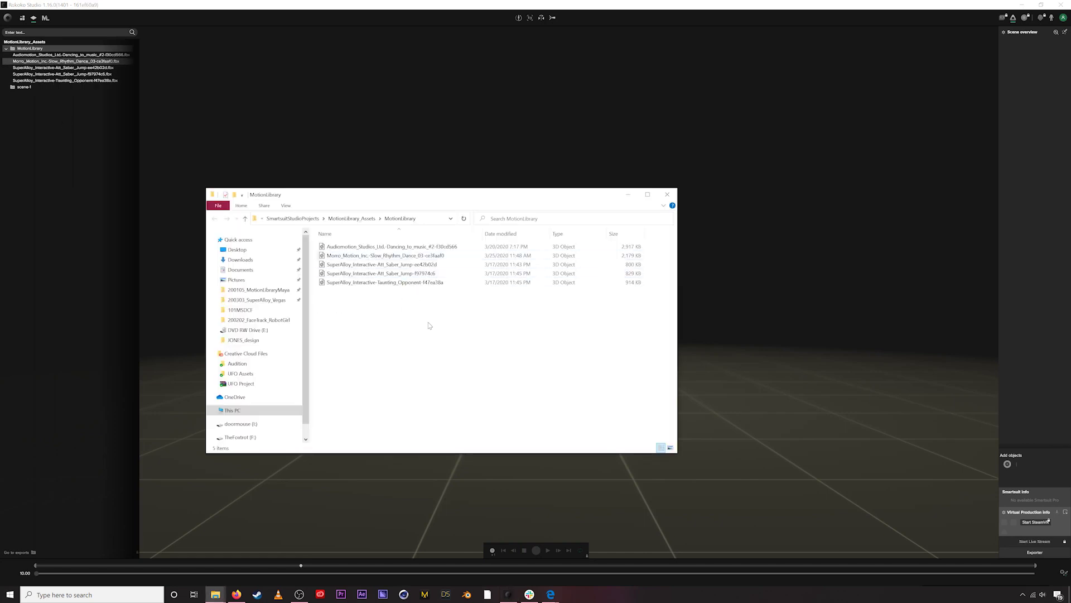
click(391, 255)
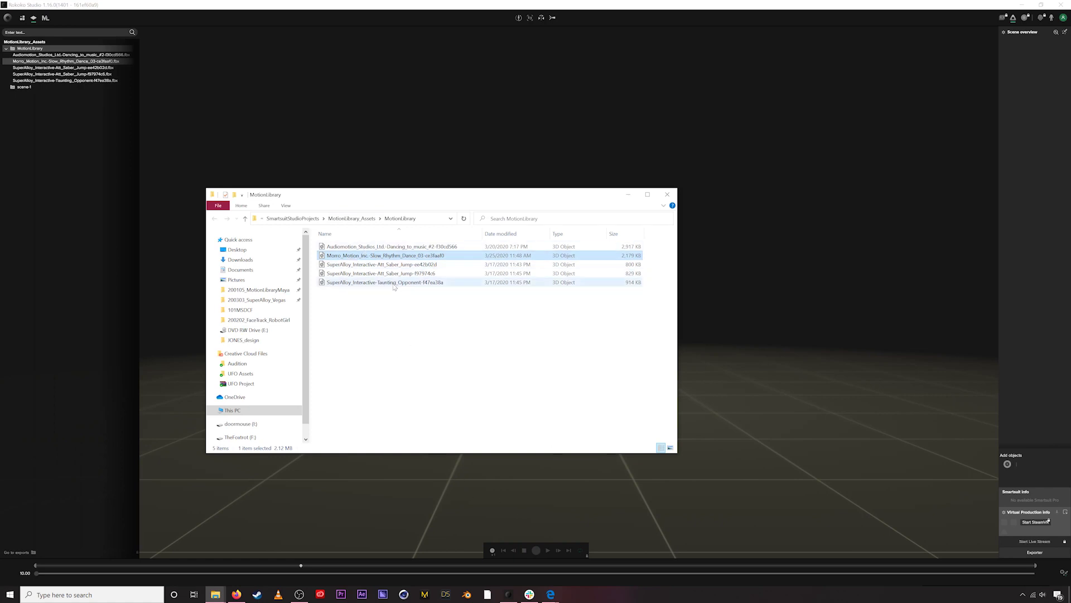
click(404, 596)
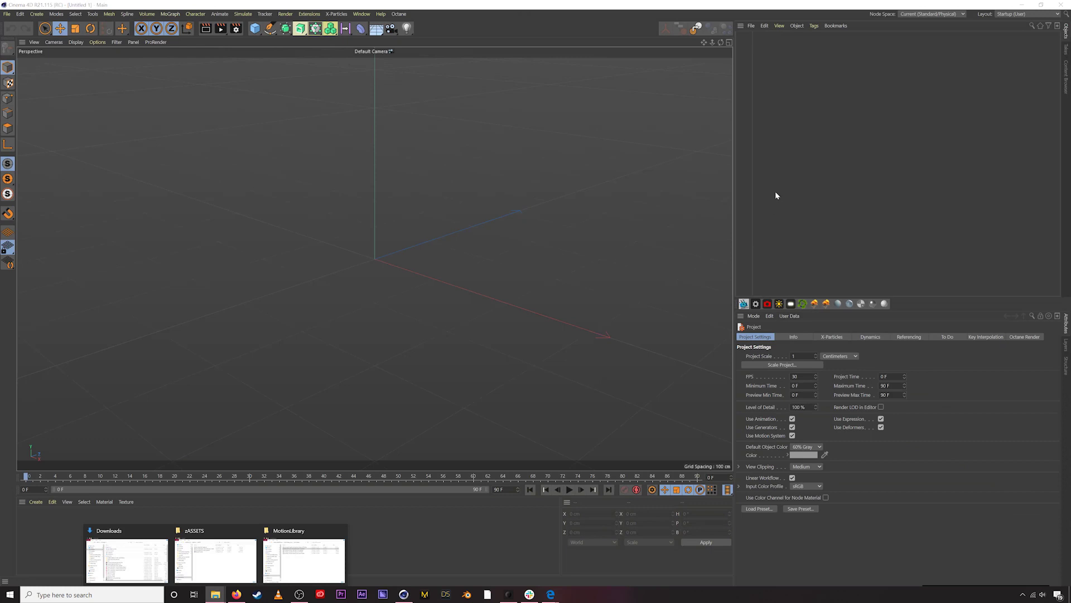
- Merge the Slow Rhythm Dance FBX from Documents > SmartsuitStudioProjects > MotionLibrary_Assets > MotionLibrary with default import settings
click(752, 25)
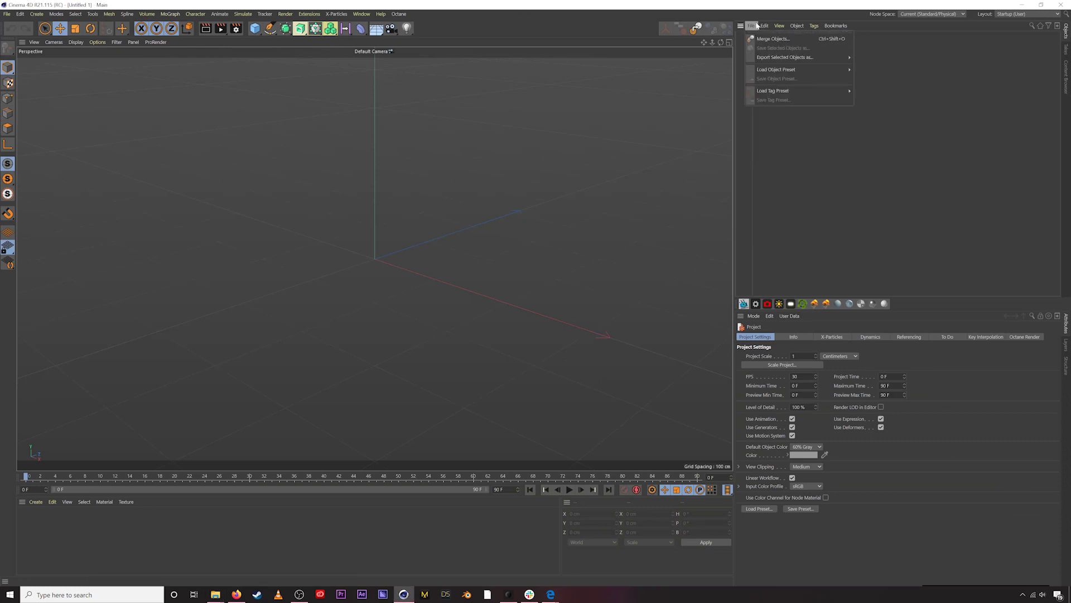
click(756, 41)
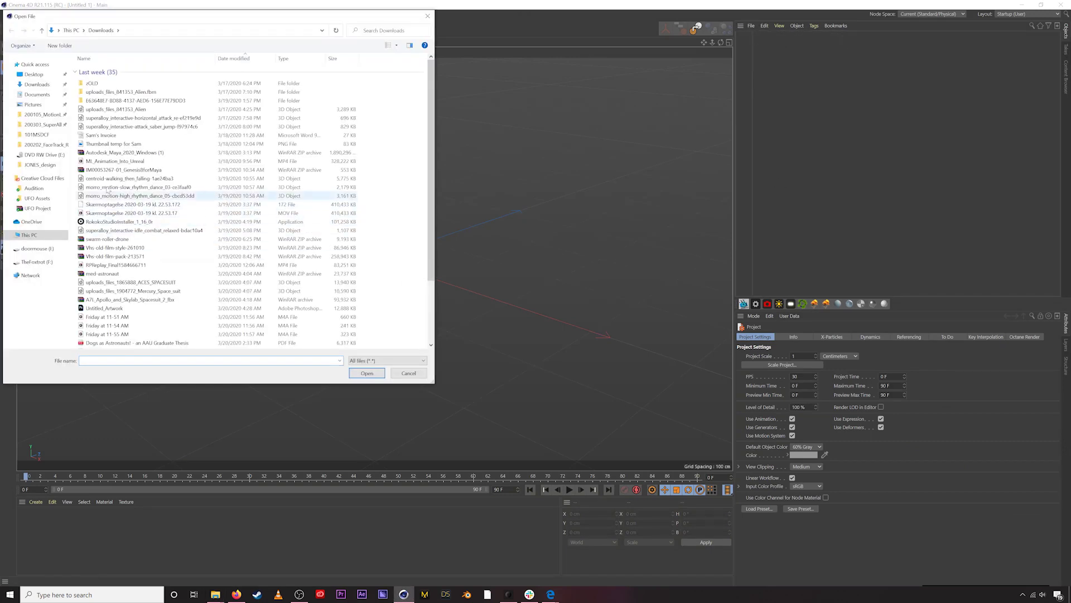
click(34, 95)
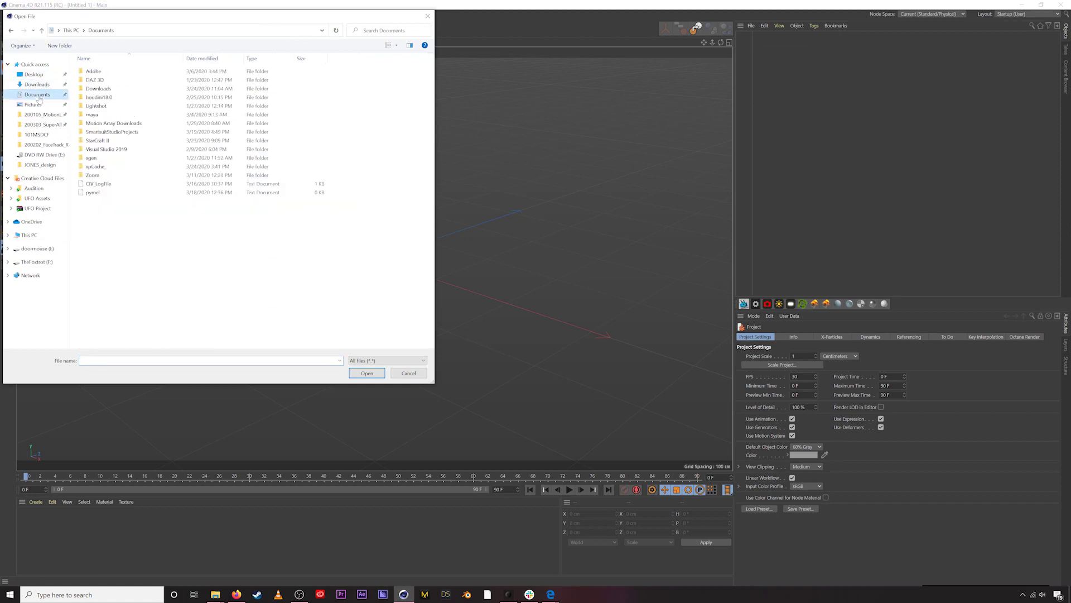
double_click(111, 132)
double_click(106, 106)
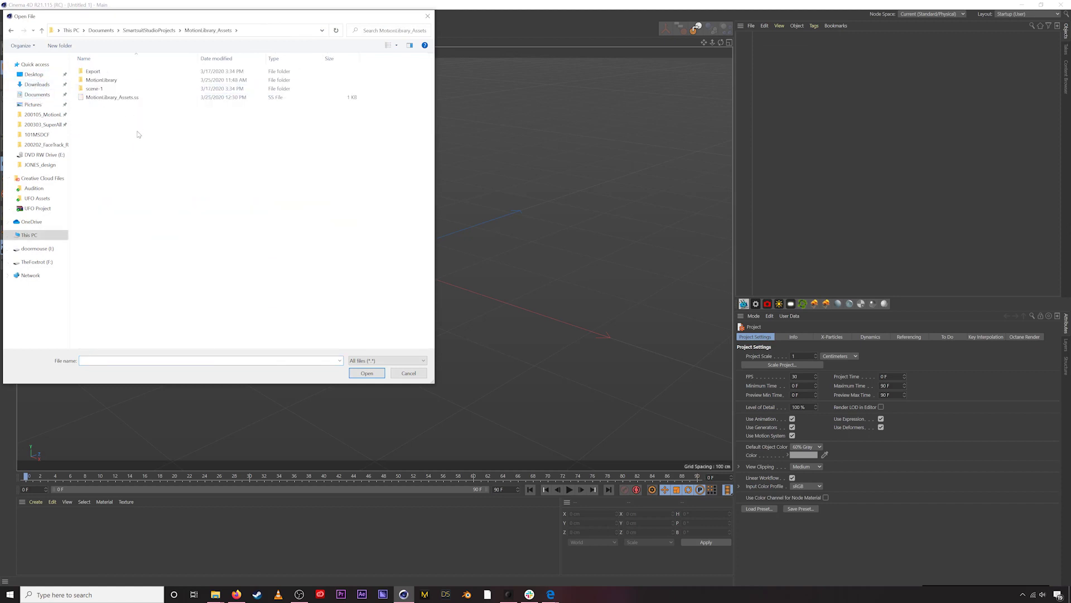
double_click(100, 80)
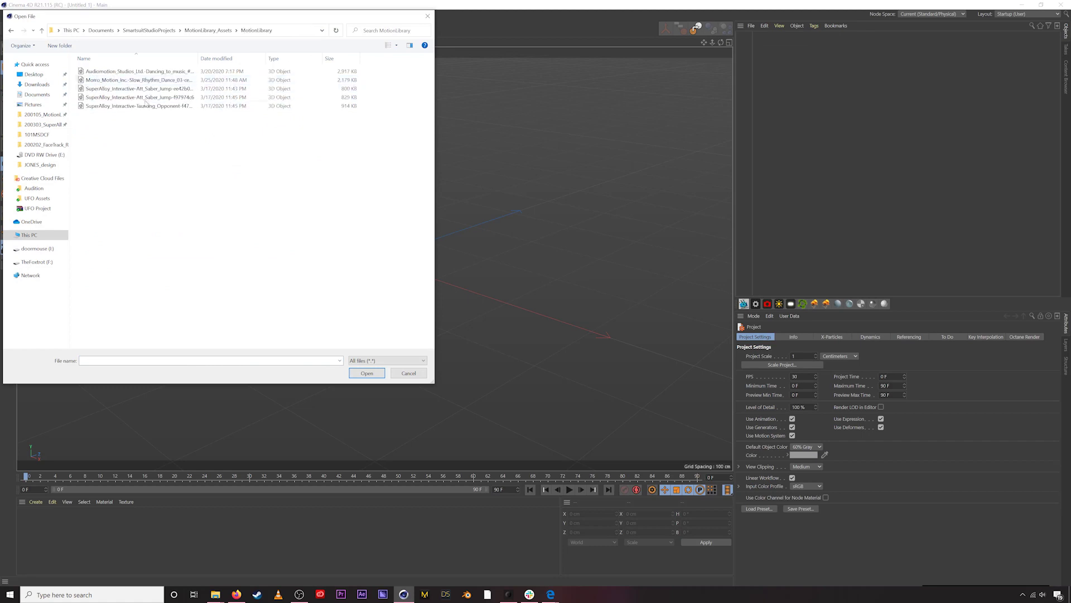
drag(199, 61, 273, 61)
click(117, 80)
double_click(172, 79)
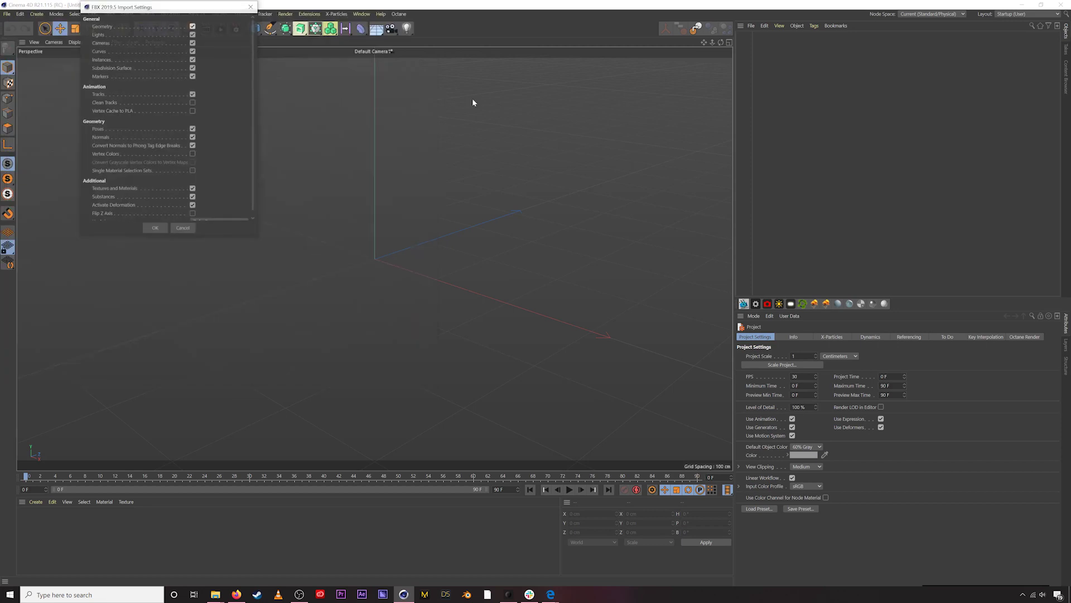
click(151, 228)
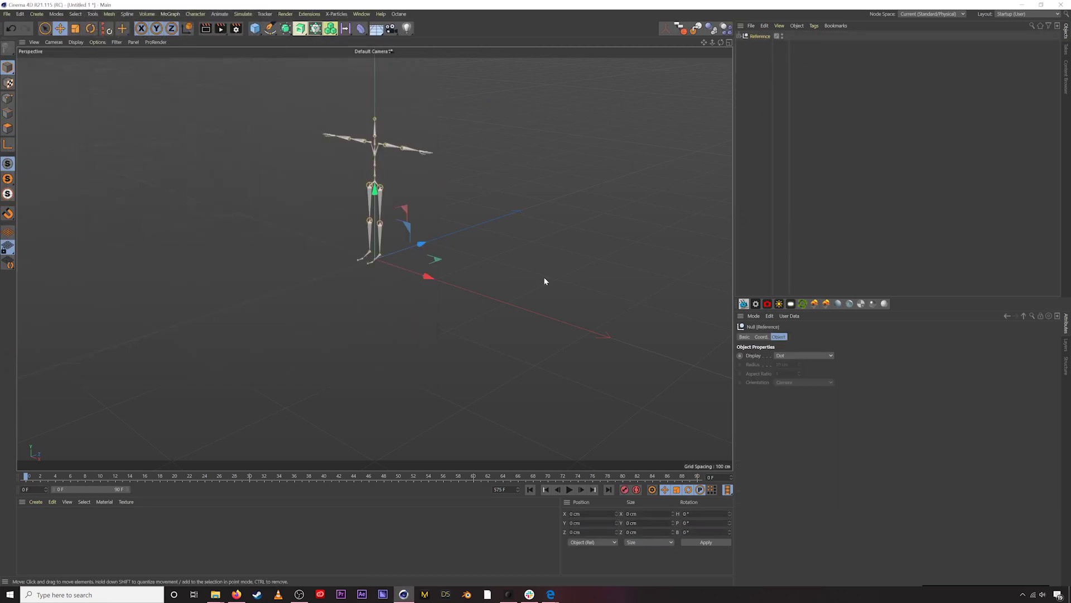
- Play the dance, stretch the preview range to 575 F, scrub through it, and return to frame 0
alt+drag(393, 185, 426, 215)
click(569, 489)
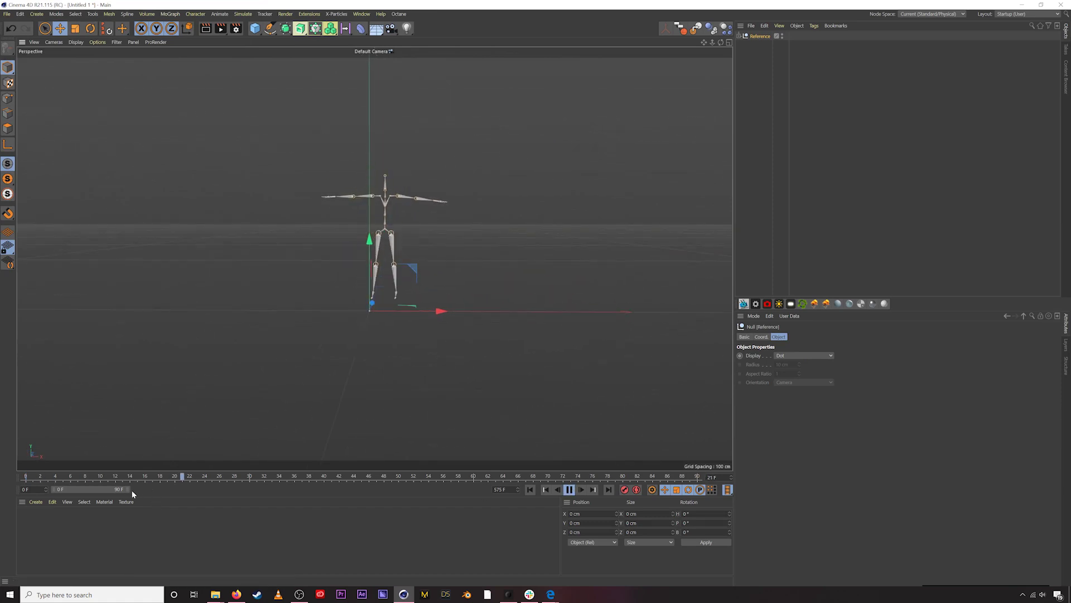
drag(127, 488, 730, 482)
alt+drag(383, 256, 321, 366)
drag(174, 473, 140, 488)
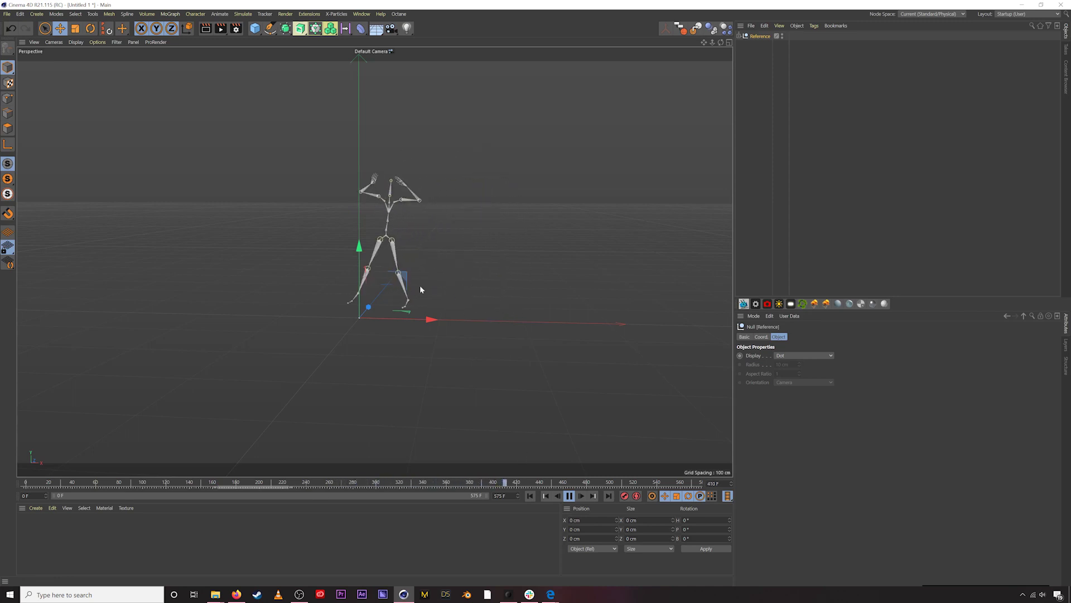
click(570, 497)
drag(567, 483, 258, 524)
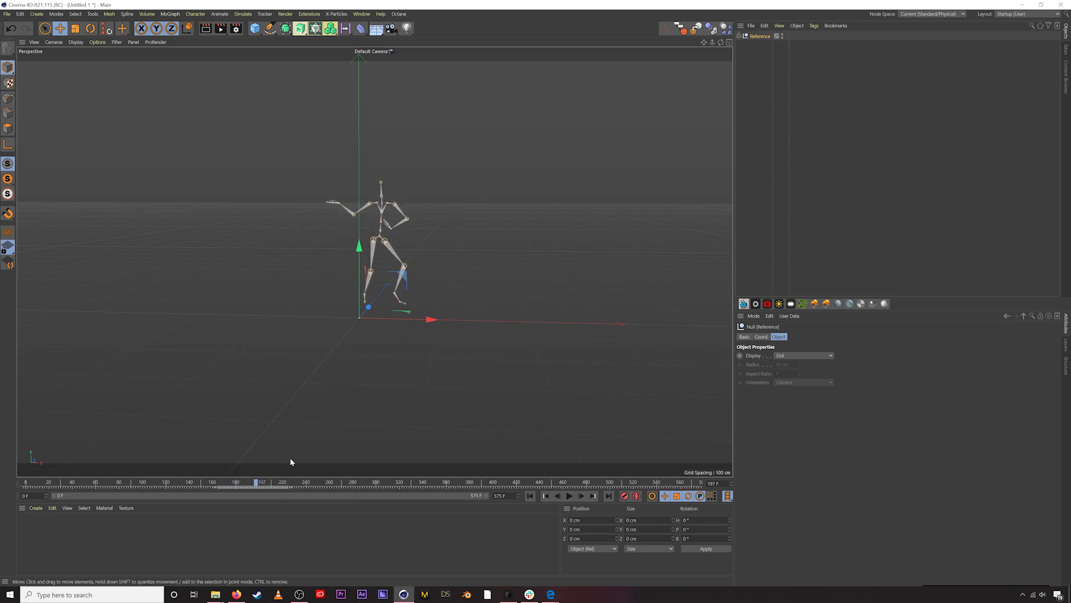
drag(281, 483, 272, 485)
click(530, 496)
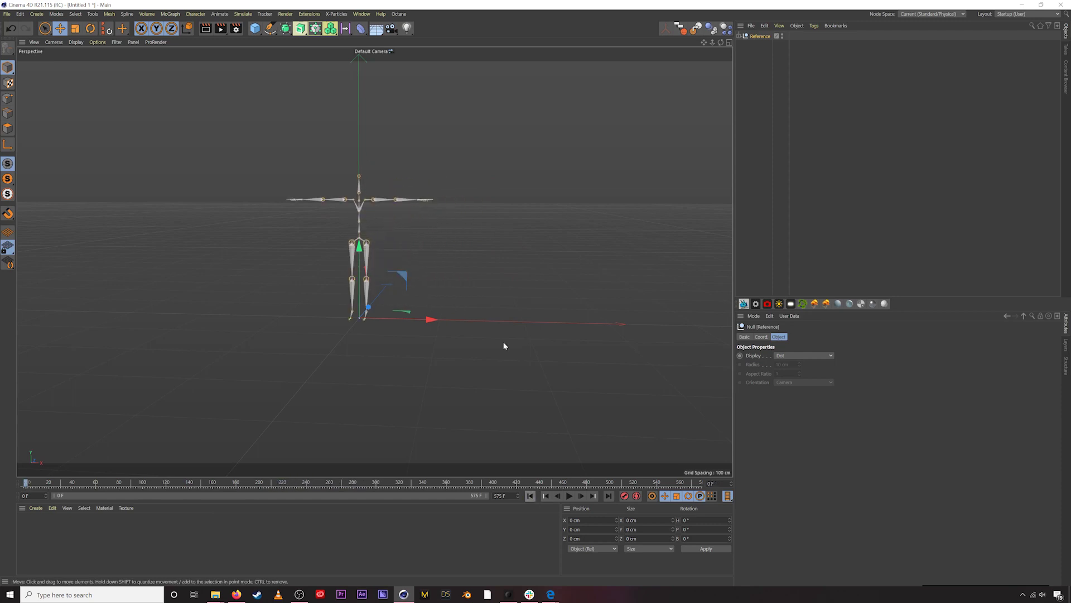
alt+drag(367, 250, 384, 263)
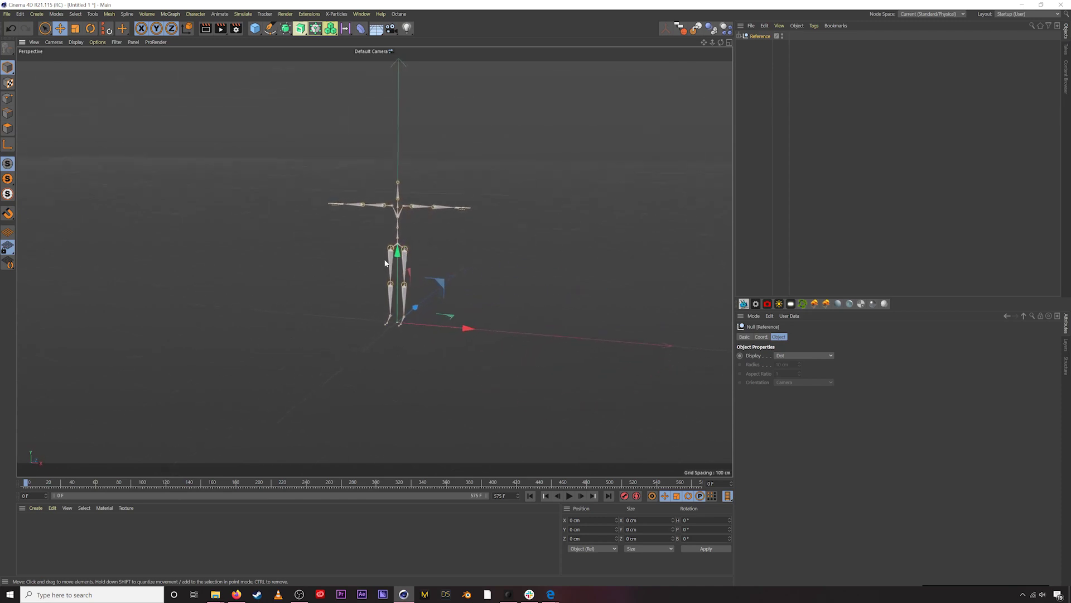
- Add a Figure primitive to the scene, discarding a stray cube
click(254, 29)
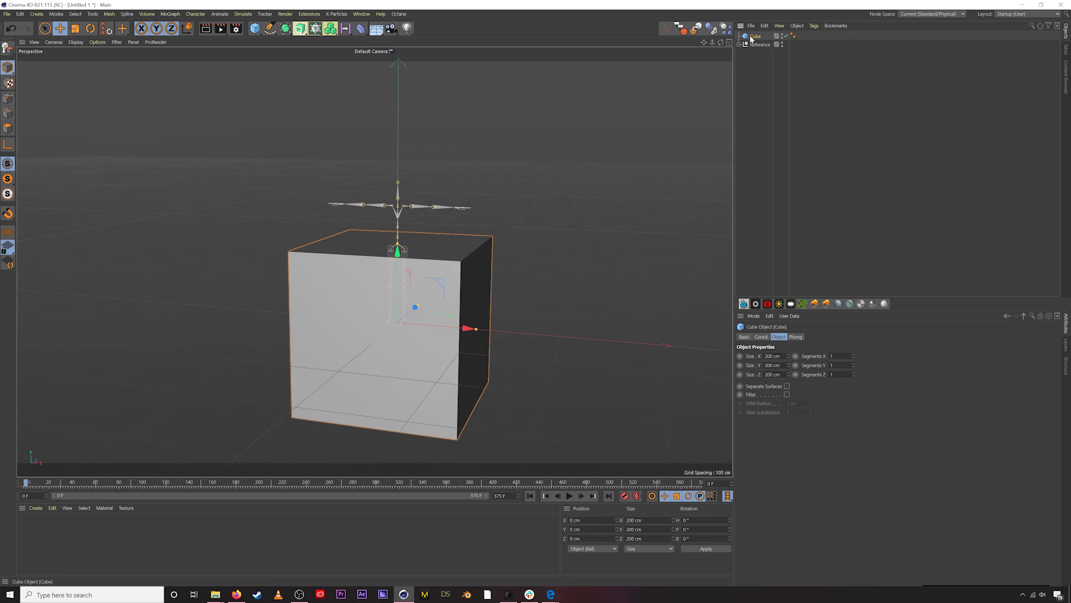
key(Delete)
click(254, 29)
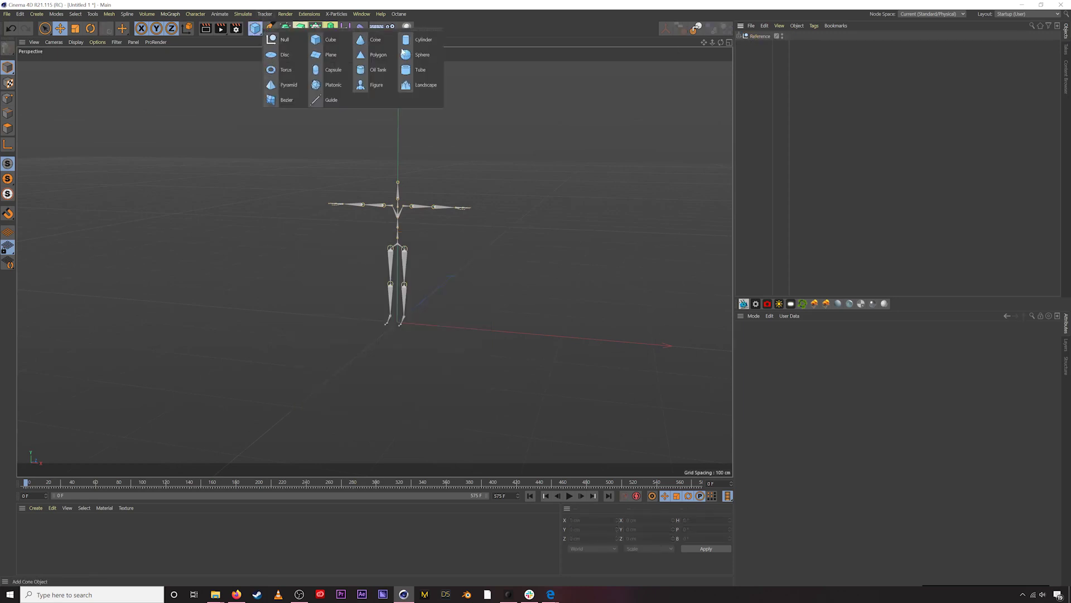
click(375, 85)
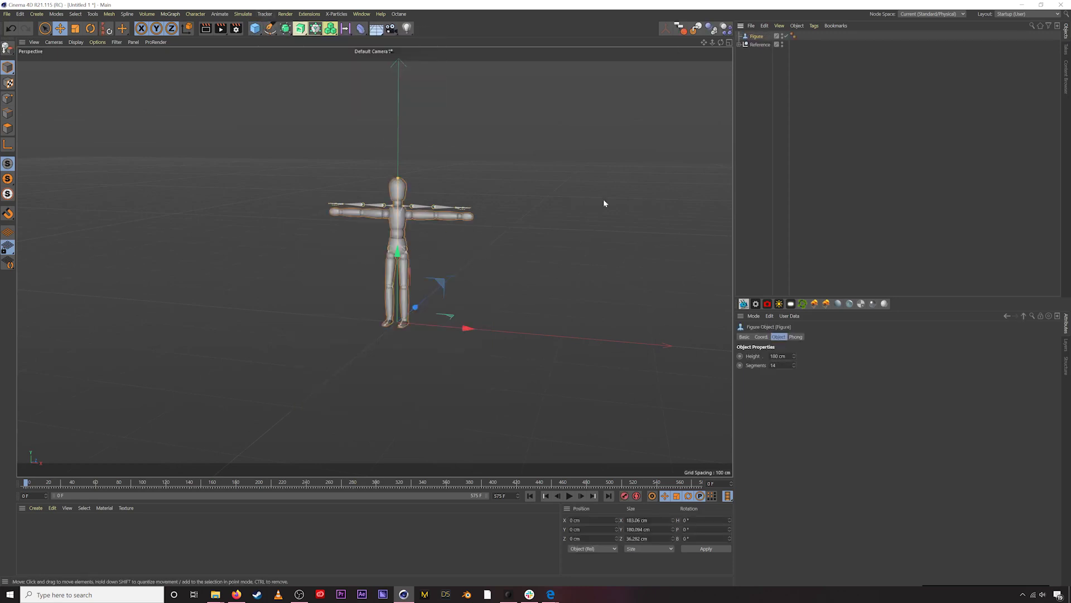
- Make the Figure editable and connect all its child parts into one polygon mesh
click(587, 219)
click(397, 223)
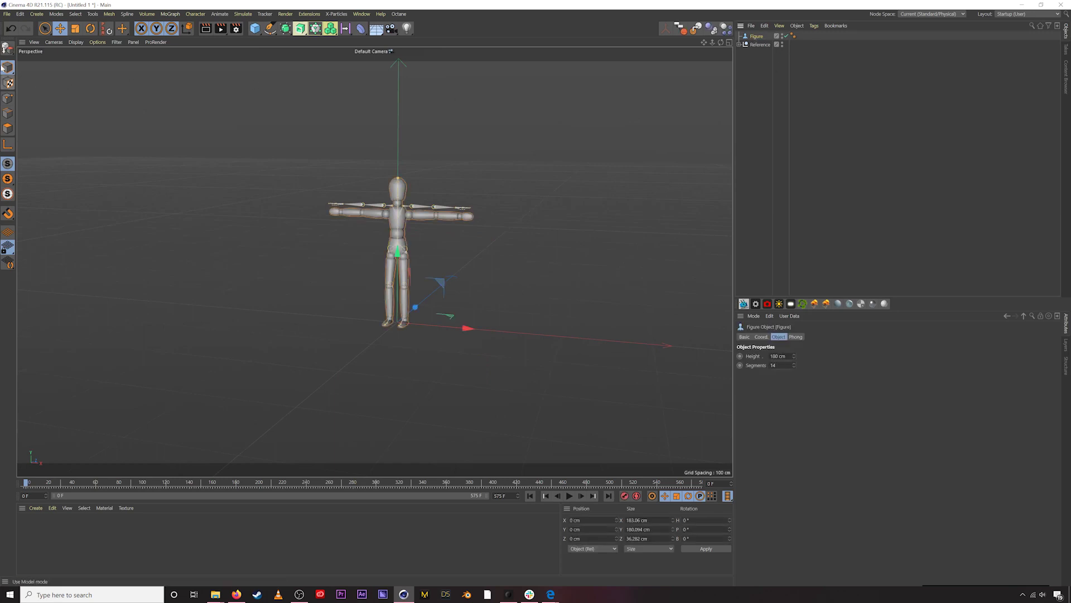
click(7, 48)
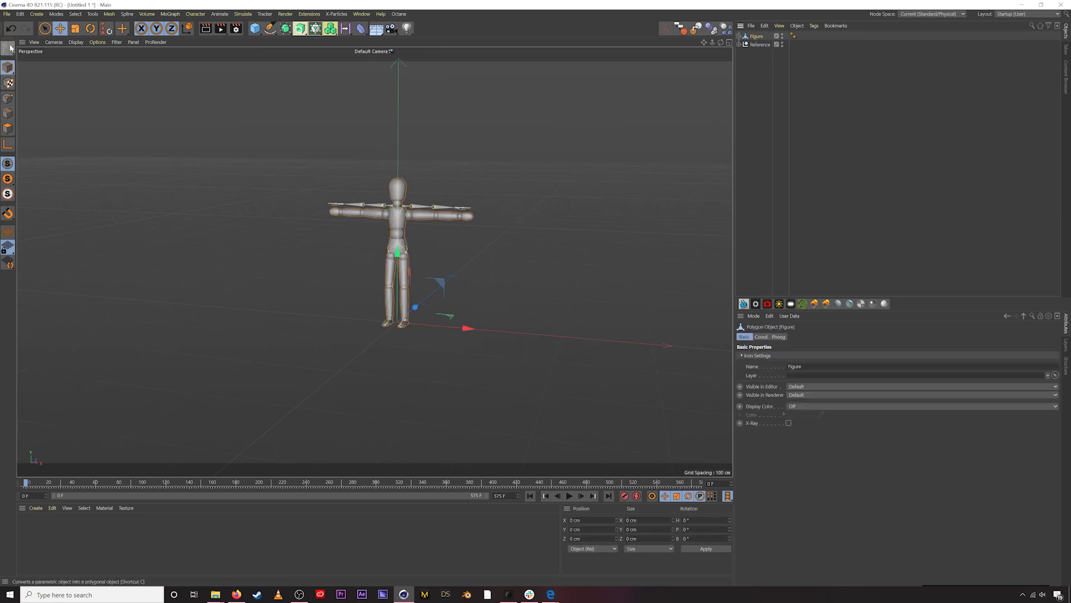
right_click(755, 36)
click(782, 245)
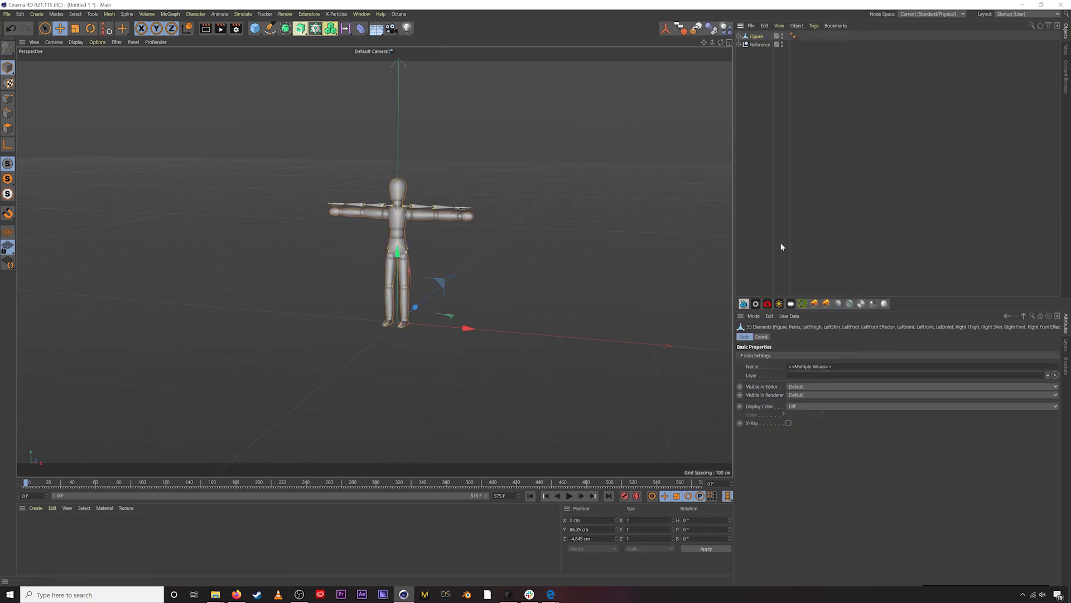
right_click(751, 38)
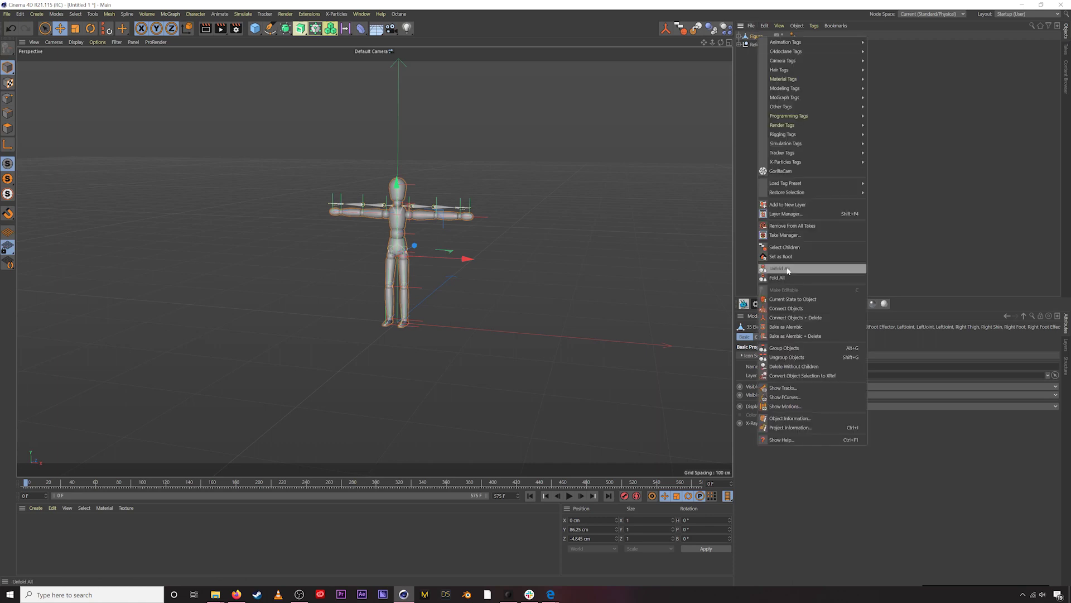
click(788, 318)
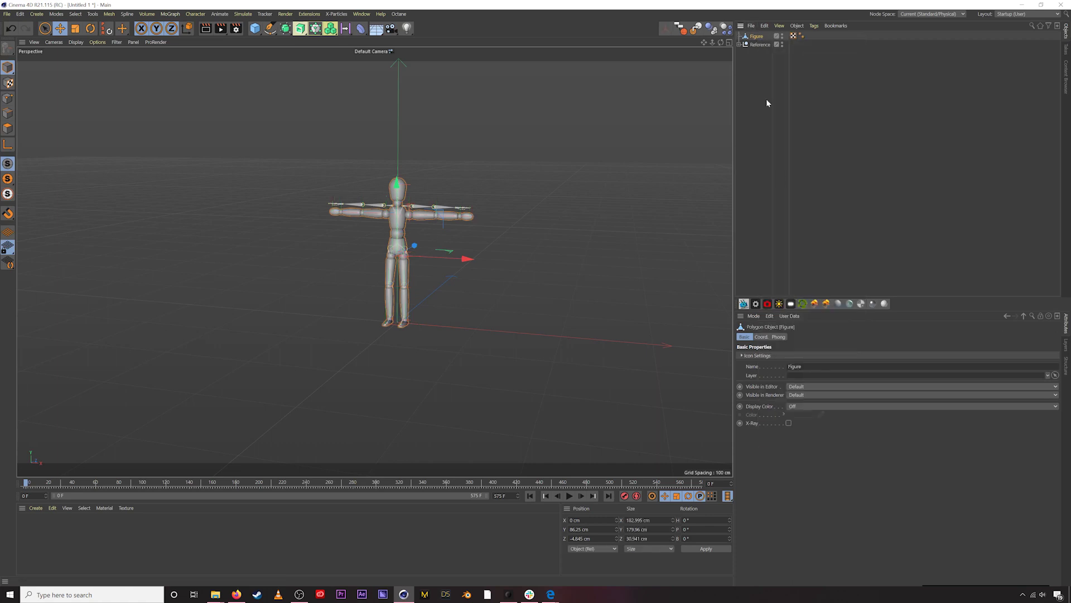
- Scale the Figure mesh to about 106.5% and raise it to match the skeleton
key(e)
drag(511, 234, 534, 158)
key(ctrl+z)
key(t)
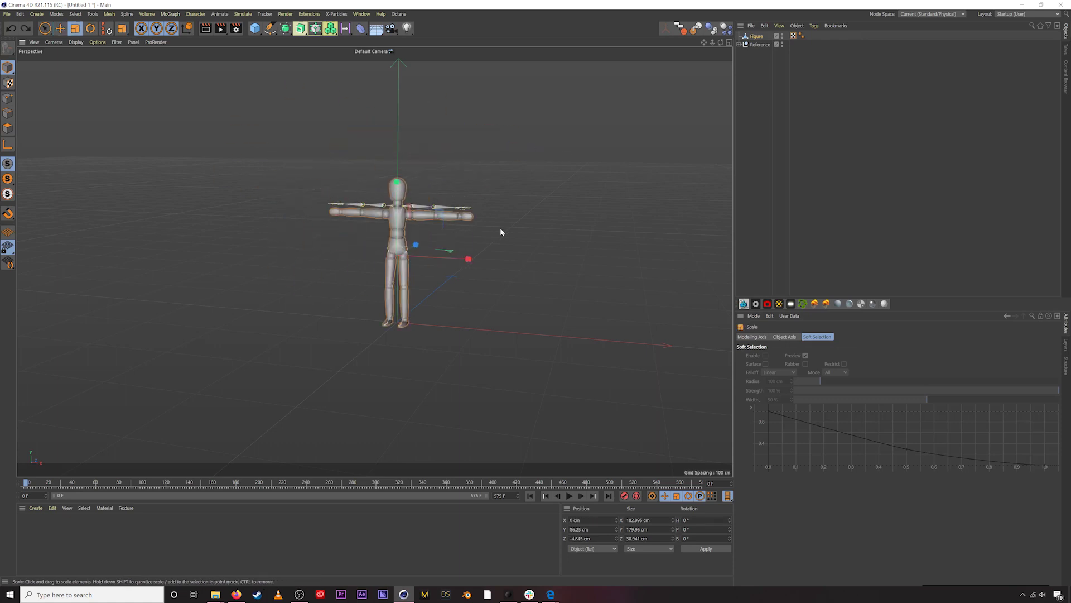
drag(500, 228, 514, 222)
key(e)
drag(397, 195, 403, 189)
click(393, 180)
alt+drag(391, 201, 266, 235)
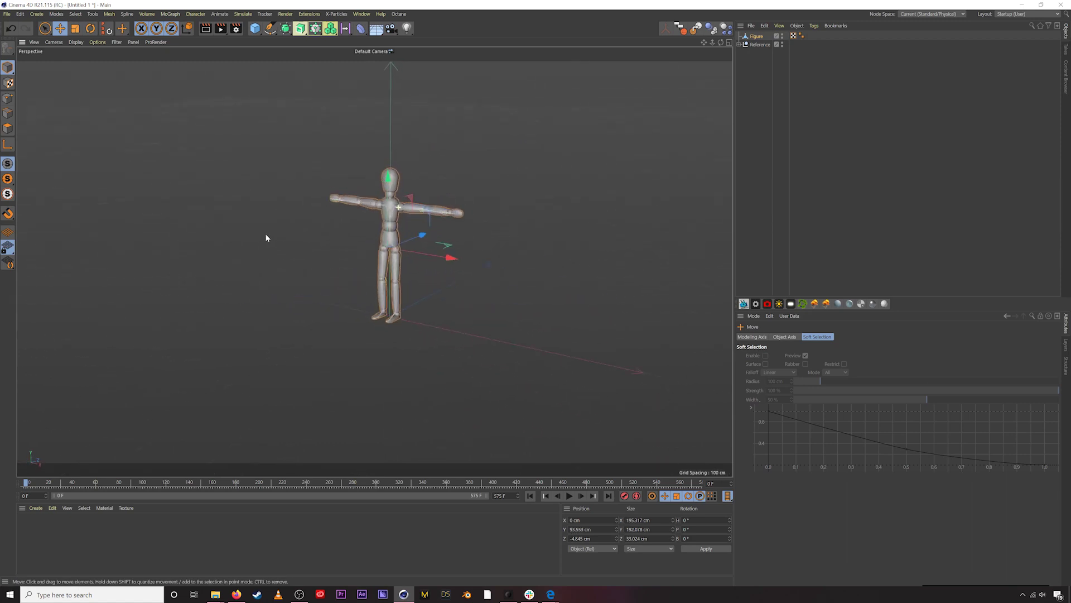
- Select every joint under Reference plus the Figure mesh
click(757, 44)
click(740, 45)
right_click(756, 52)
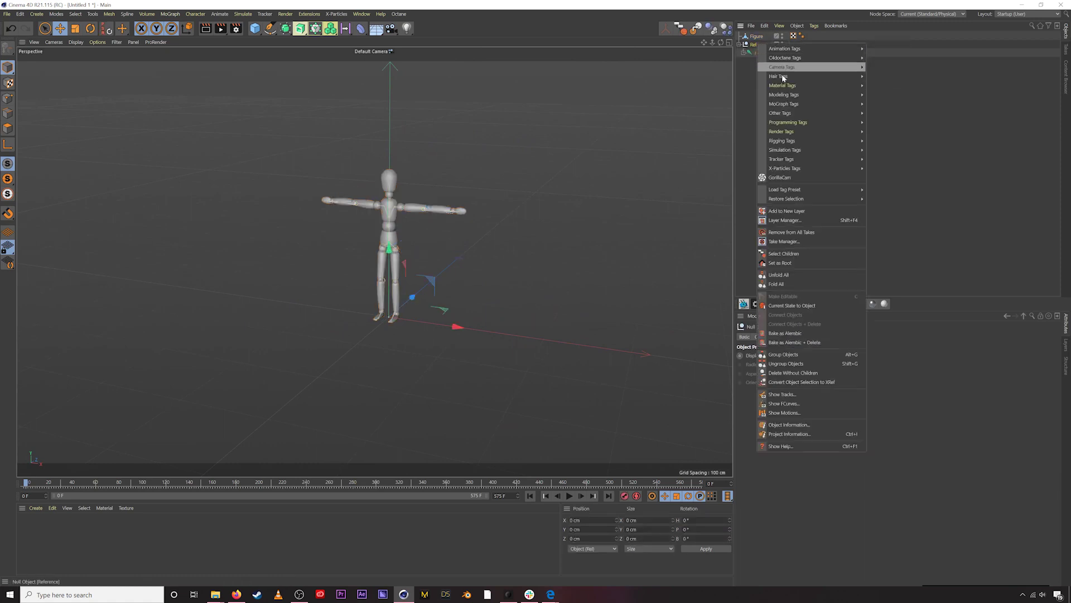
click(792, 254)
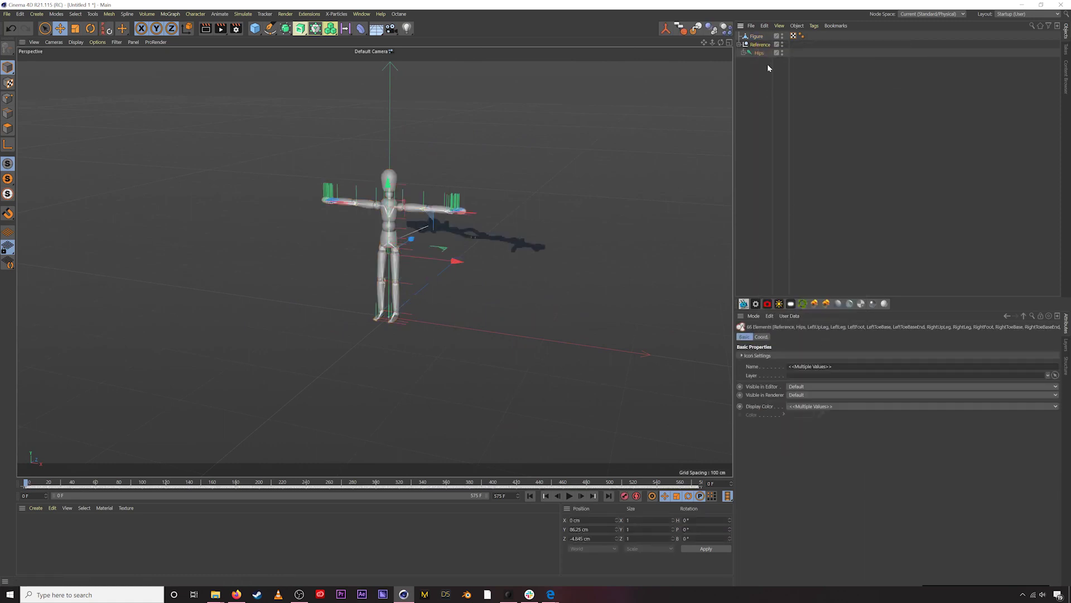
ctrl+click(756, 36)
- Bind the Figure mesh to the selected Reference joints with Character > Bind
click(219, 14)
mouse_move(192, 16)
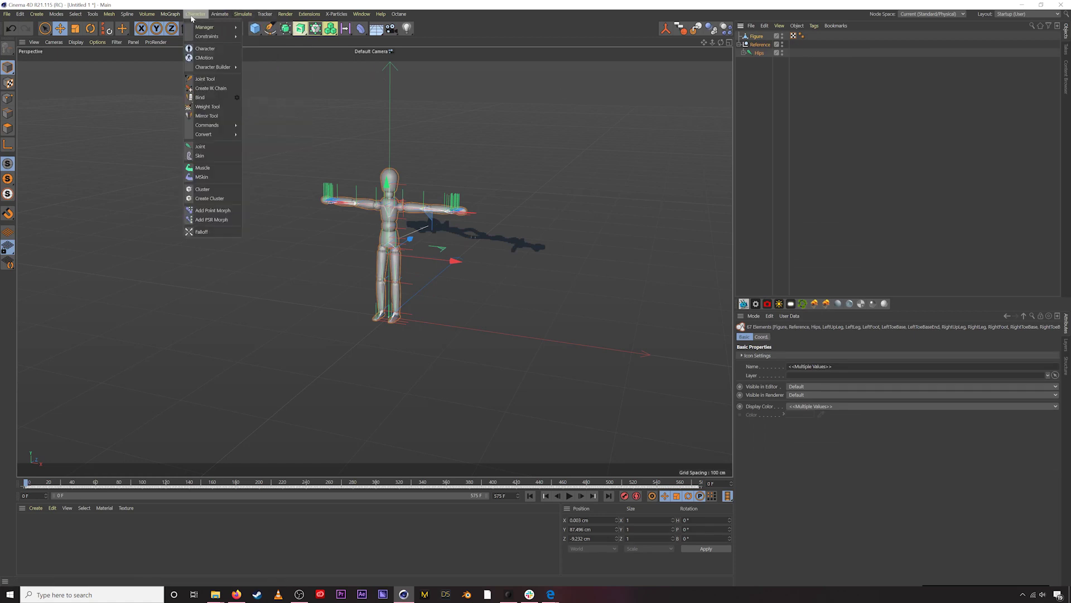
click(201, 97)
click(718, 211)
- Play the animation to check the figure dances with the skeleton, then return to frame 0
click(569, 495)
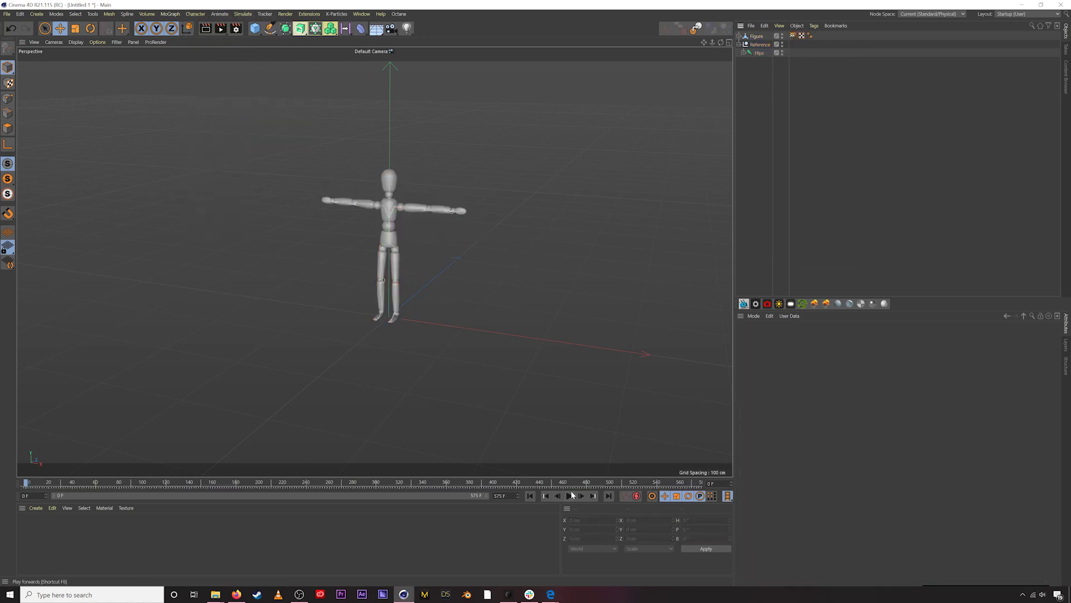
alt+drag(506, 222, 416, 217)
scroll(449, 168, up, 5)
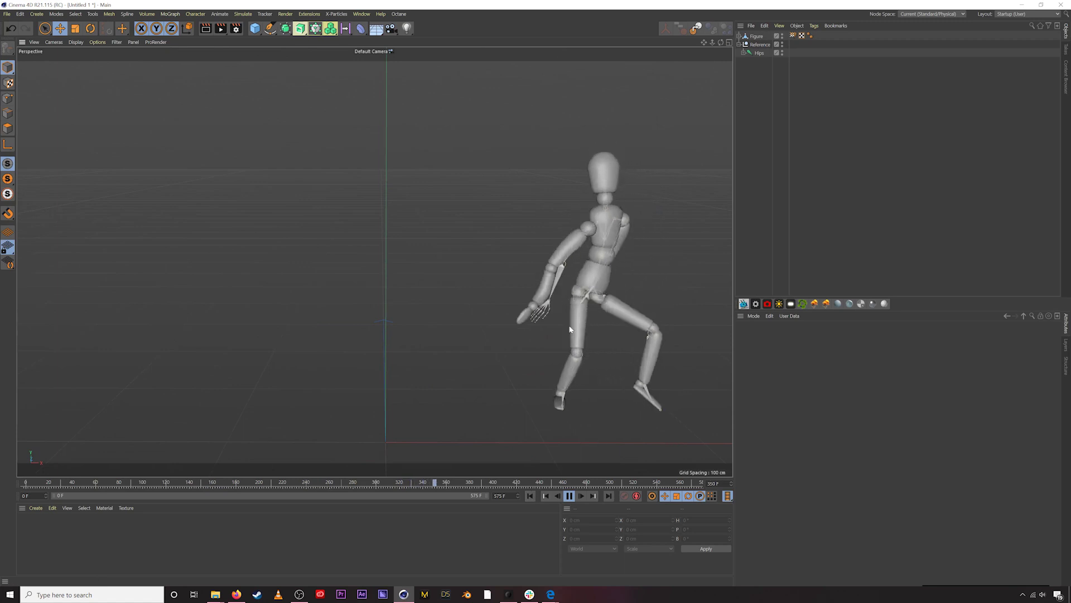
click(569, 496)
drag(476, 487, 443, 484)
scroll(583, 276, up, 1)
scroll(584, 277, up, 4)
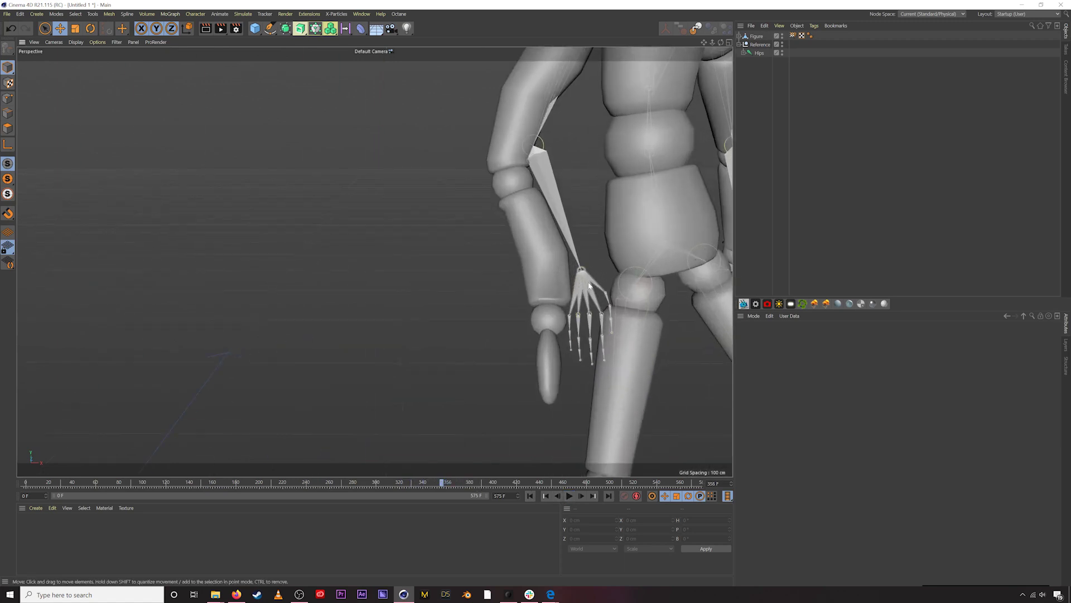
scroll(572, 284, down, 5)
alt+drag(575, 266, 524, 320)
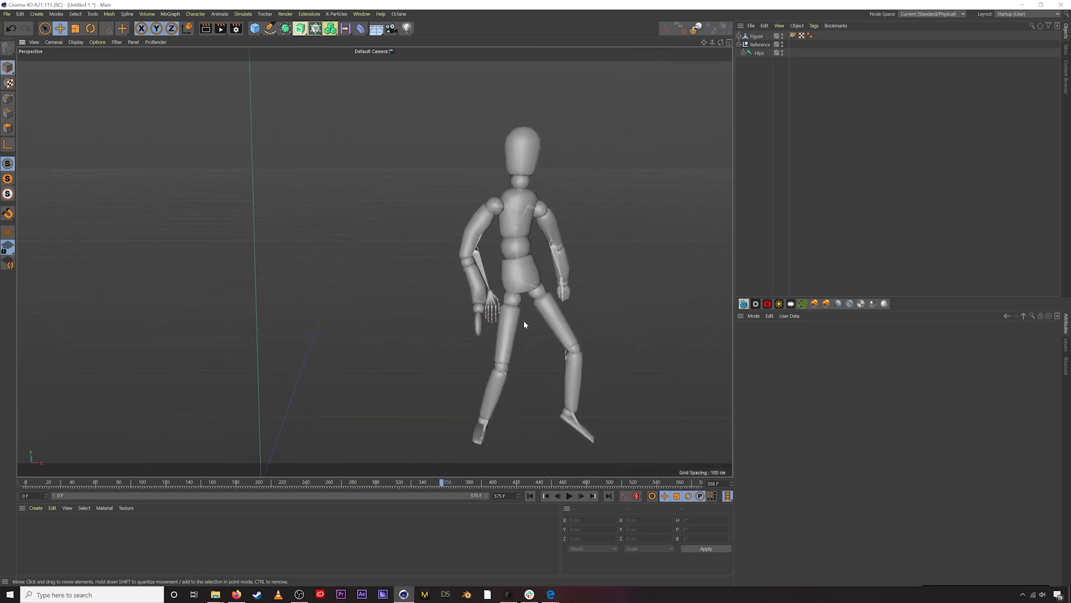
drag(400, 484, 25, 485)
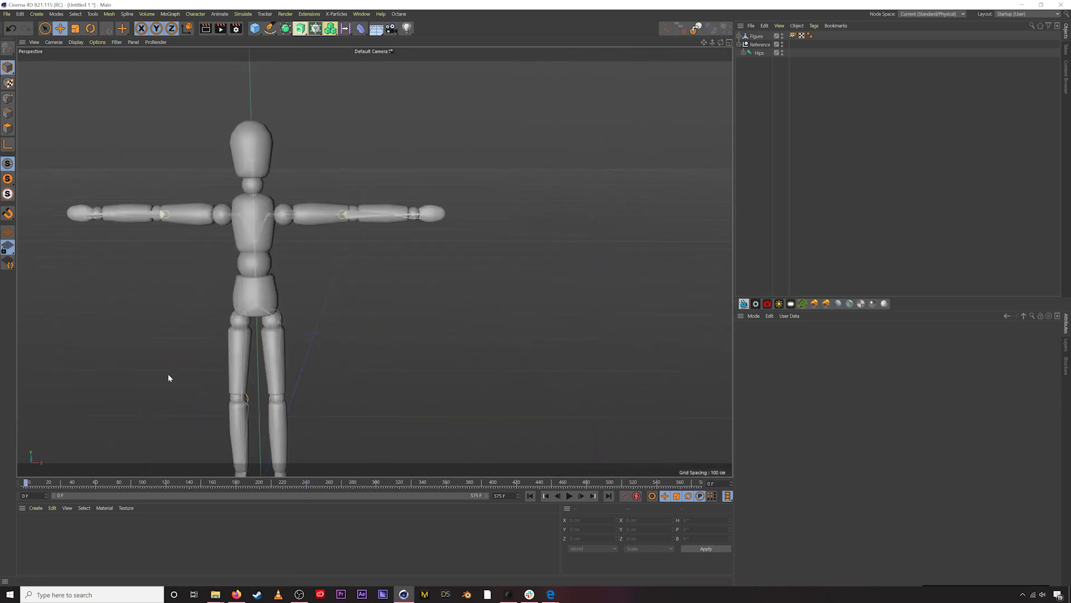
alt+middle_drag(272, 241, 426, 223)
scroll(363, 239, down, 4)
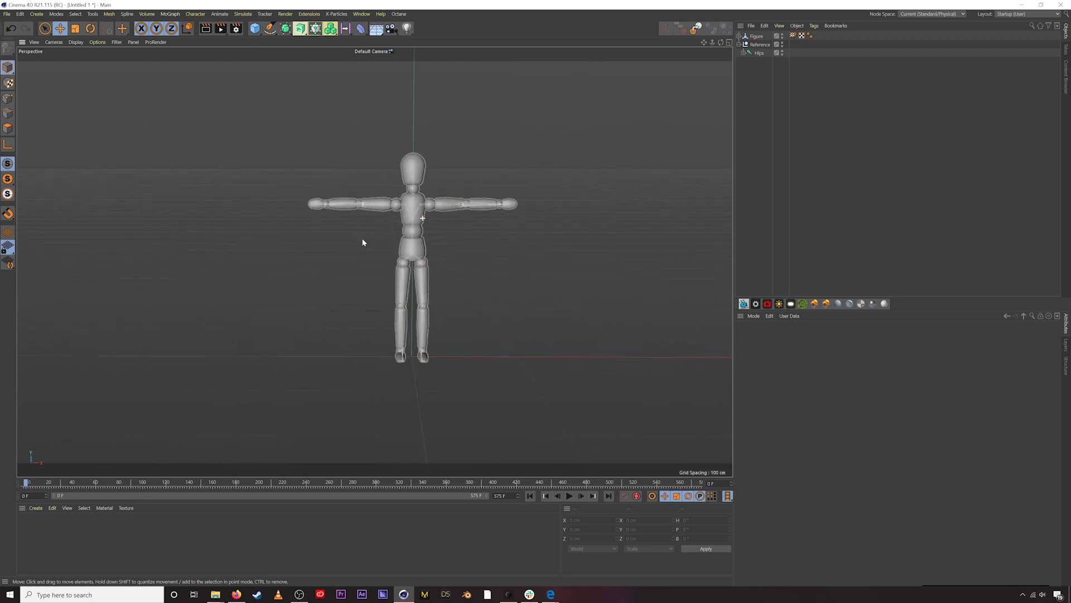
alt+drag(364, 240, 407, 213)
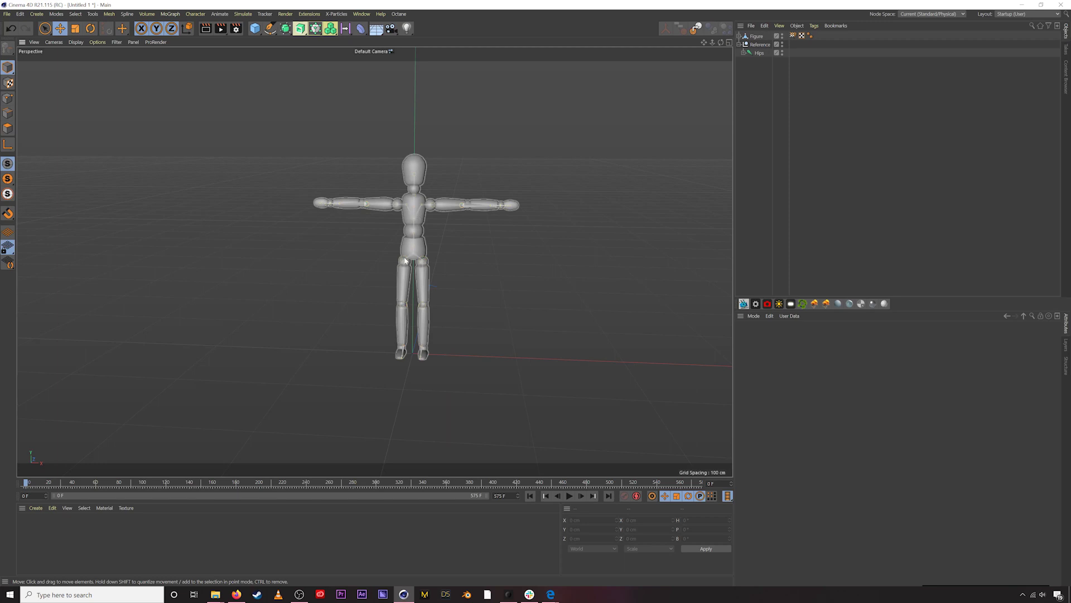
- Select the Figure mesh in the Object Manager and delete it, leaving the Reference skeleton
click(408, 177)
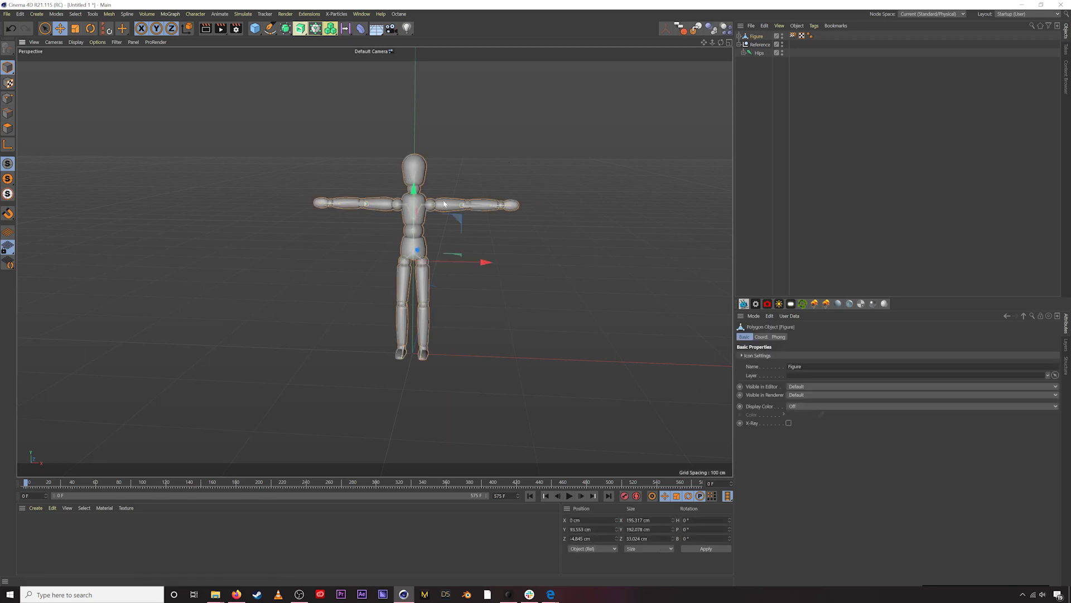
click(770, 89)
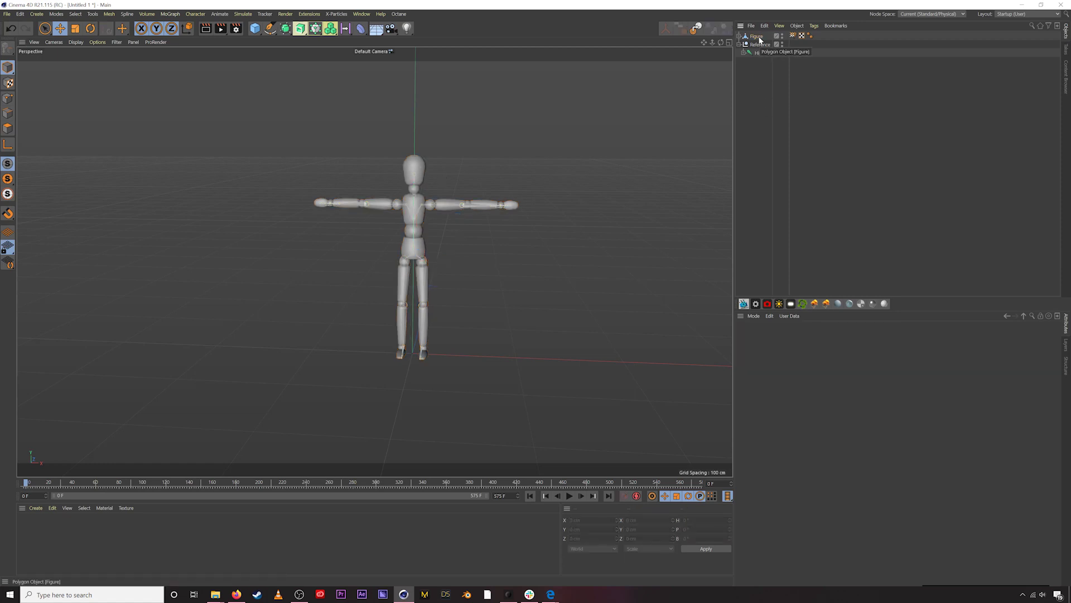
click(756, 36)
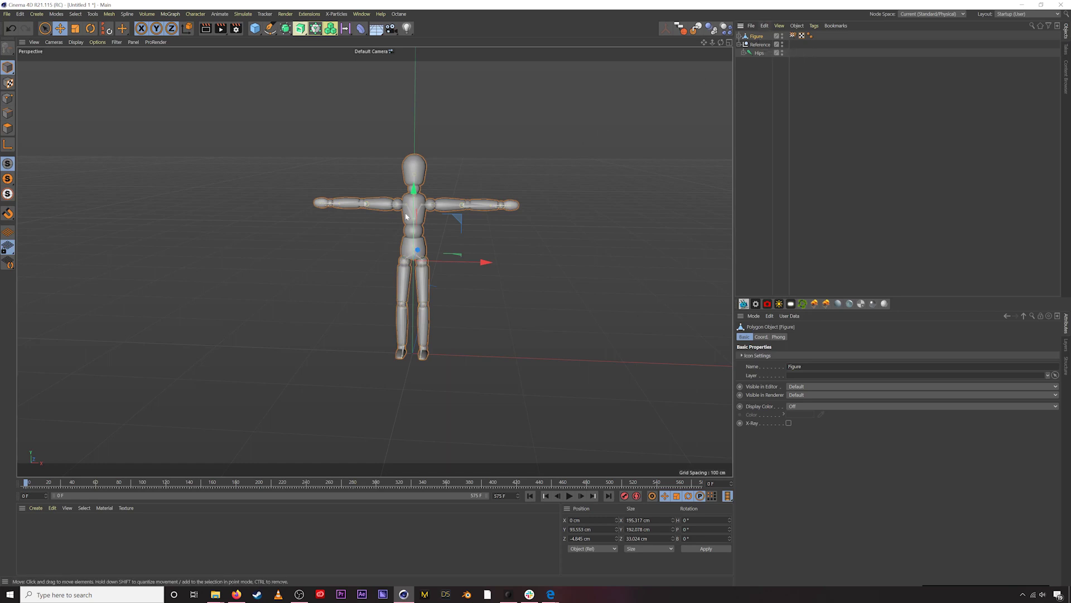
click(755, 81)
key(ctrl+z)
click(789, 158)
click(757, 37)
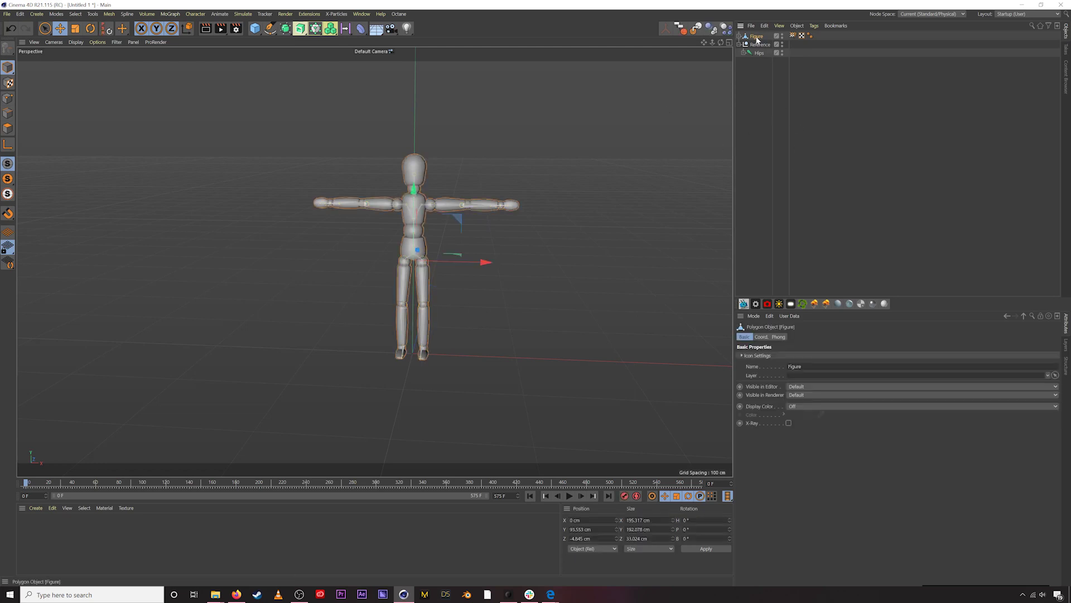
key(Delete)
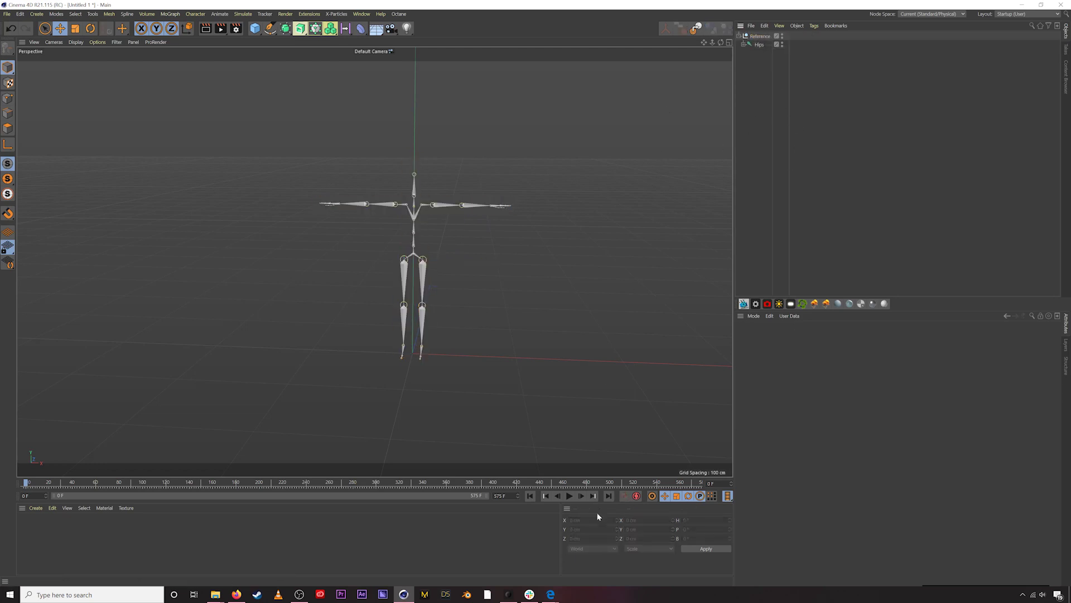
- Save the scene as DancingMotionLibrary.c4d in the 02_Edit folder
click(568, 495)
click(530, 496)
key(ctrl+shift+s)
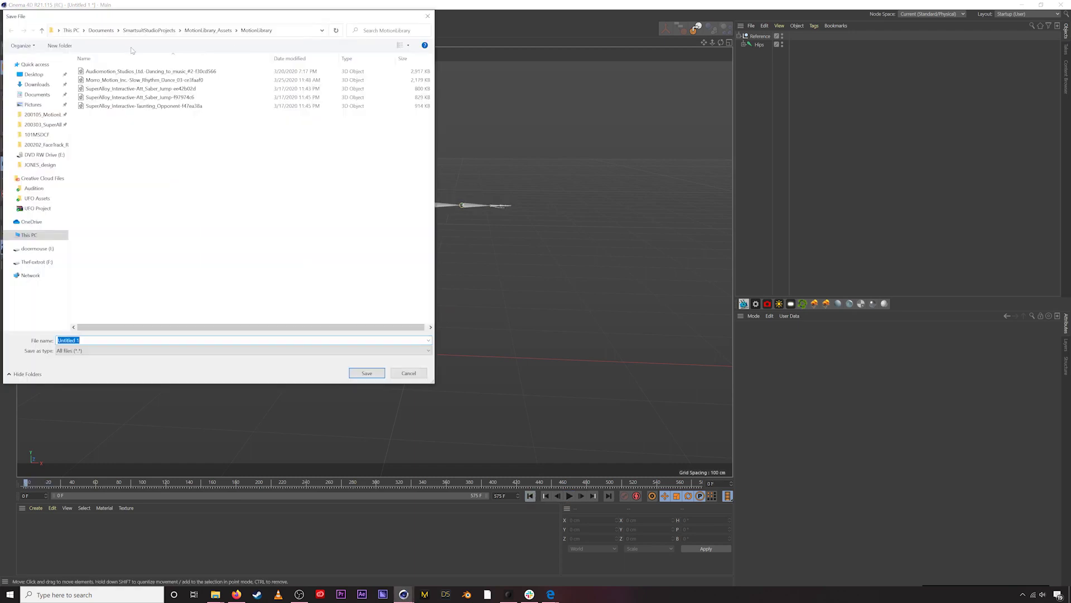
click(43, 114)
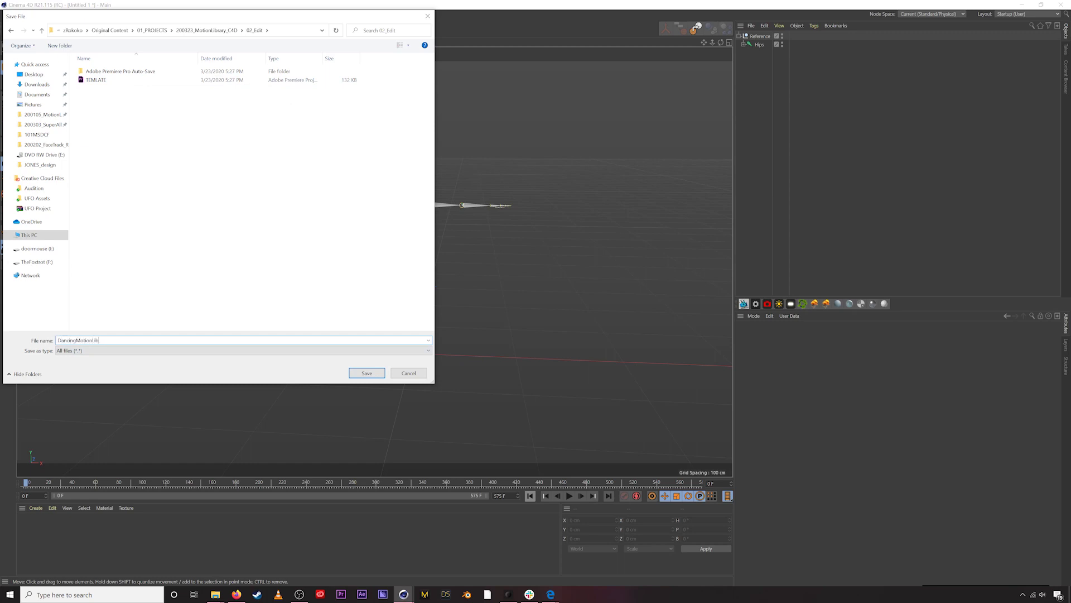
text(y)
key(Return)
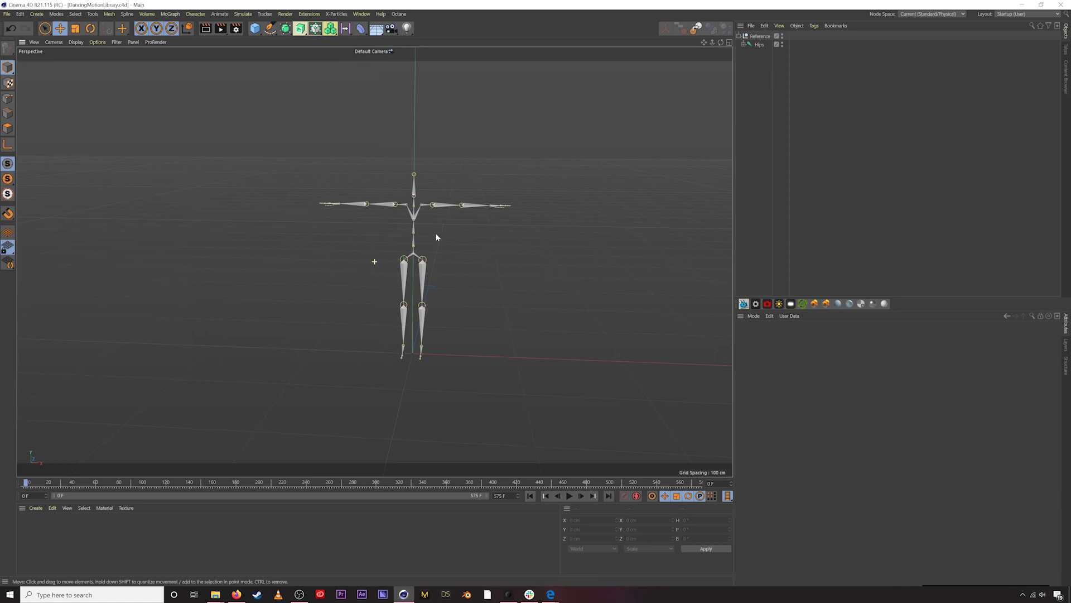
alt+drag(437, 238, 423, 241)
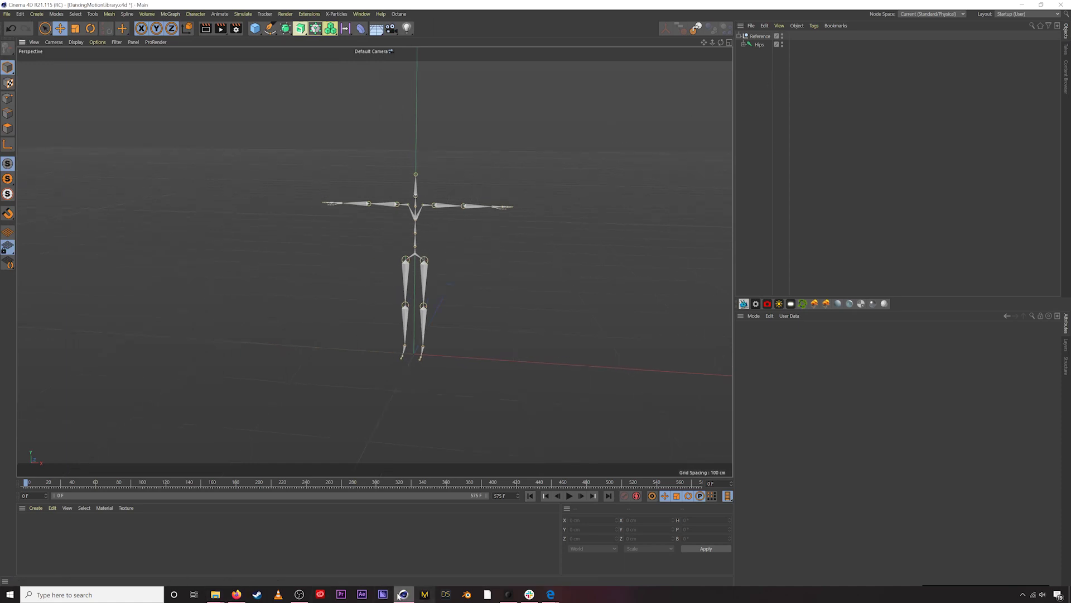
mouse_move(215, 595)
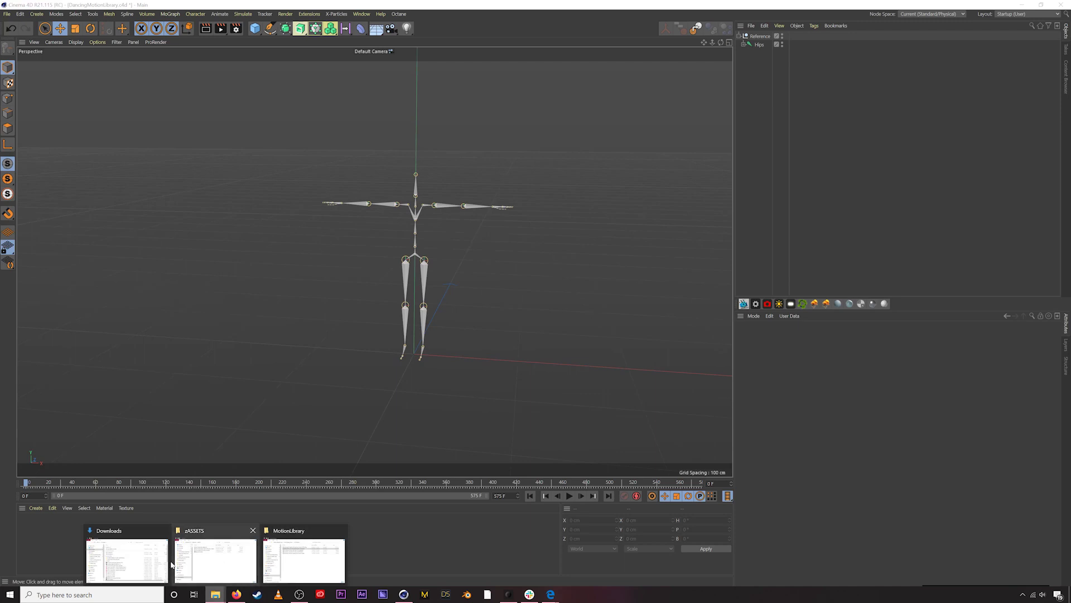
click(202, 559)
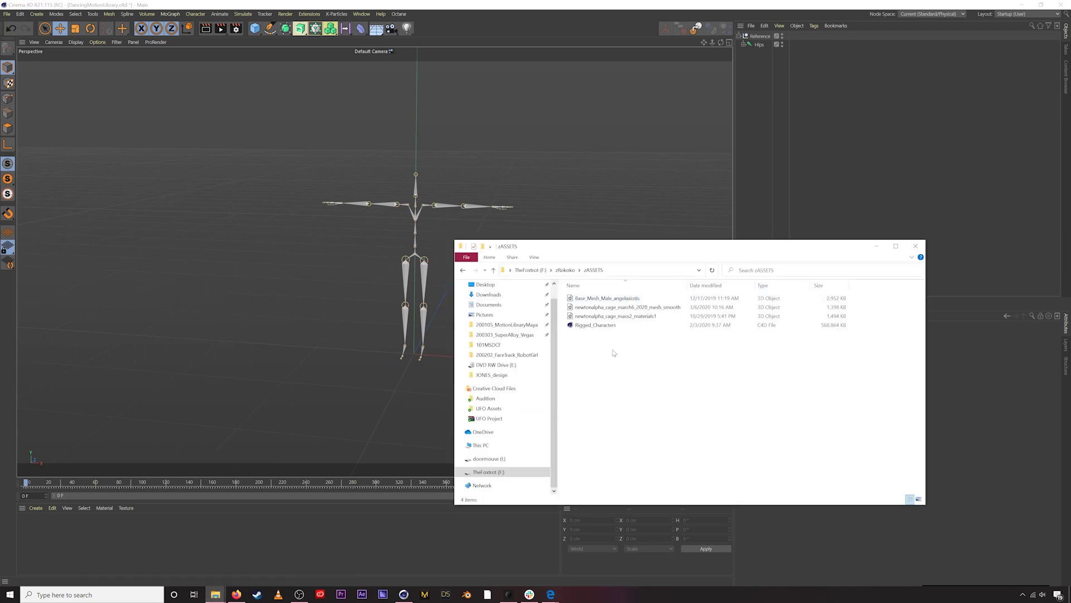
drag(603, 298, 679, 159)
click(664, 252)
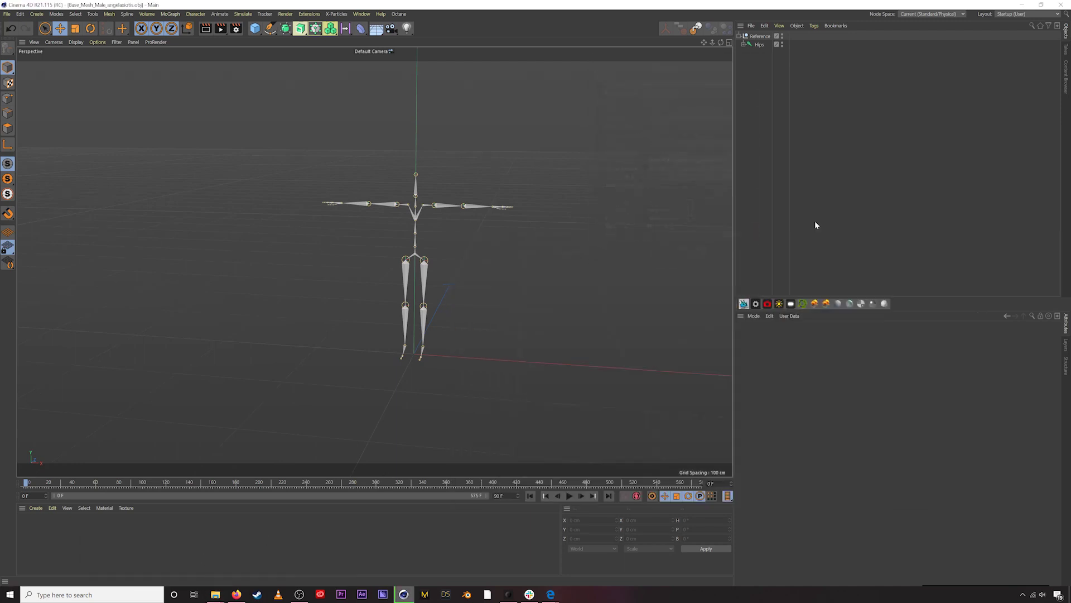
alt+drag(460, 204, 820, 66)
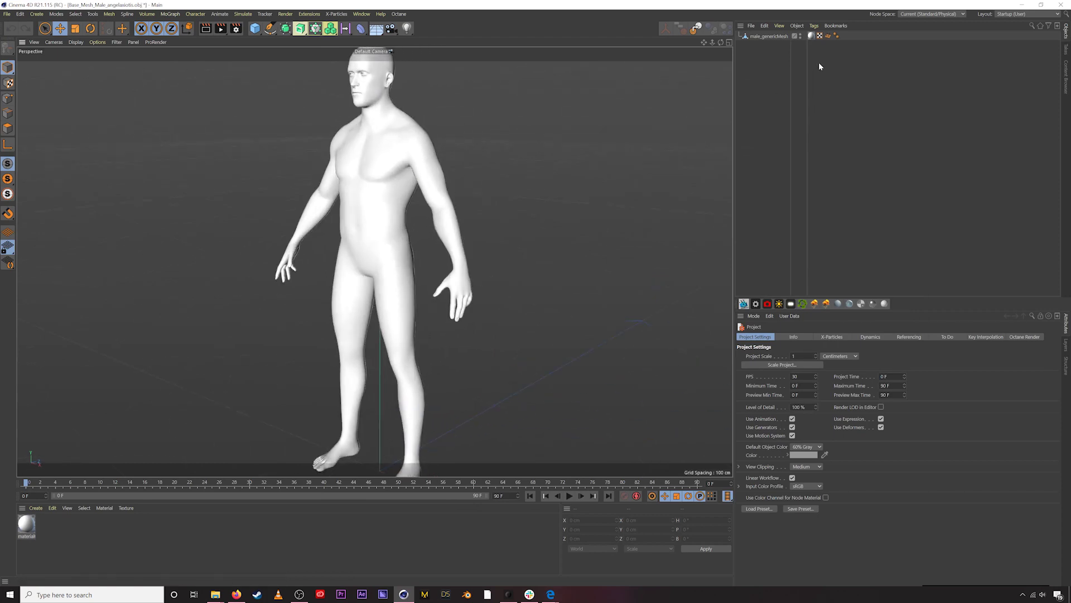
click(776, 38)
alt+drag(562, 108, 327, 216)
scroll(385, 184, down, 3)
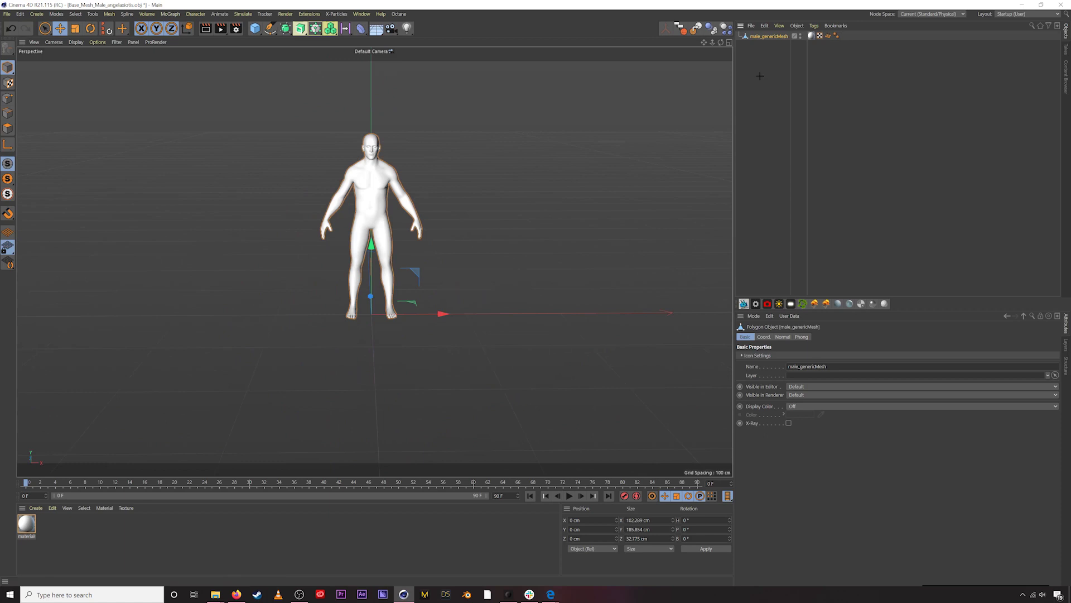
click(494, 153)
click(764, 37)
key(Delete)
key(v)
mouse_move(767, 69)
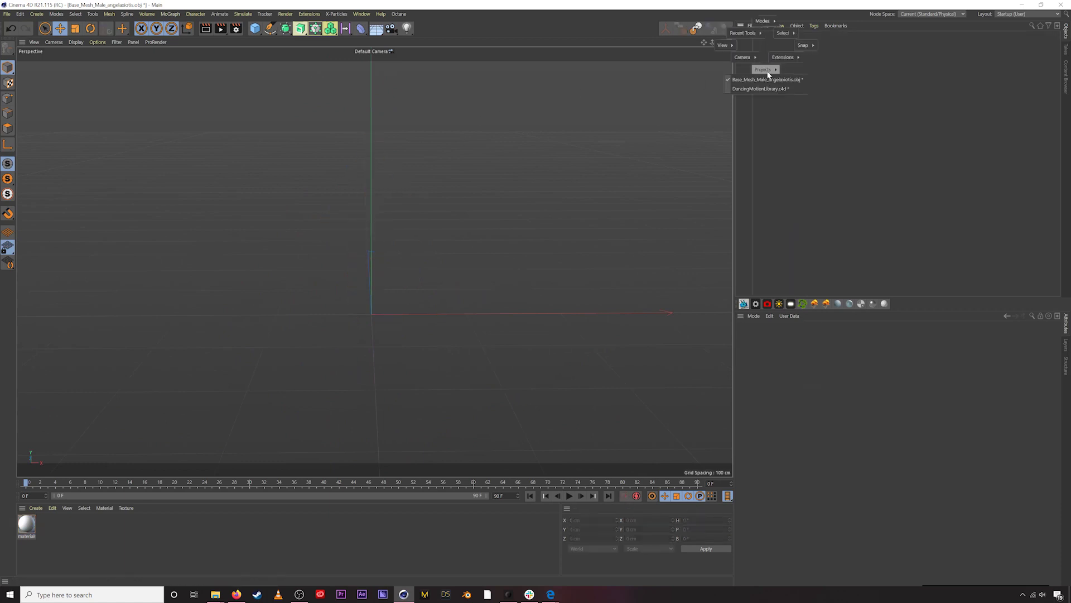
click(760, 89)
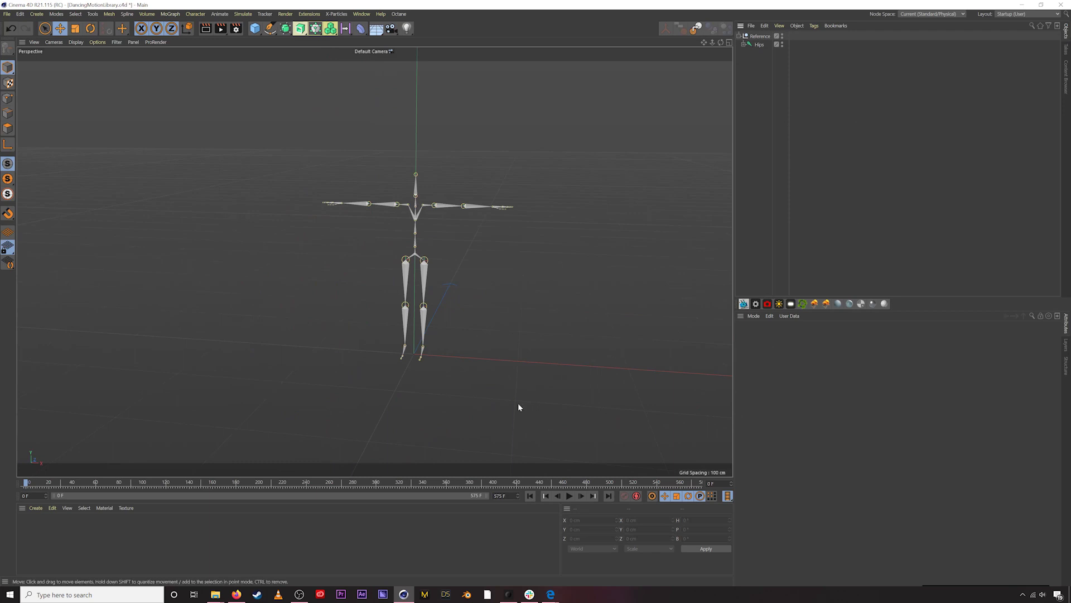
- Upload the male base mesh file from Explorer to Mixamo's character uploader
click(237, 594)
click(56, 7)
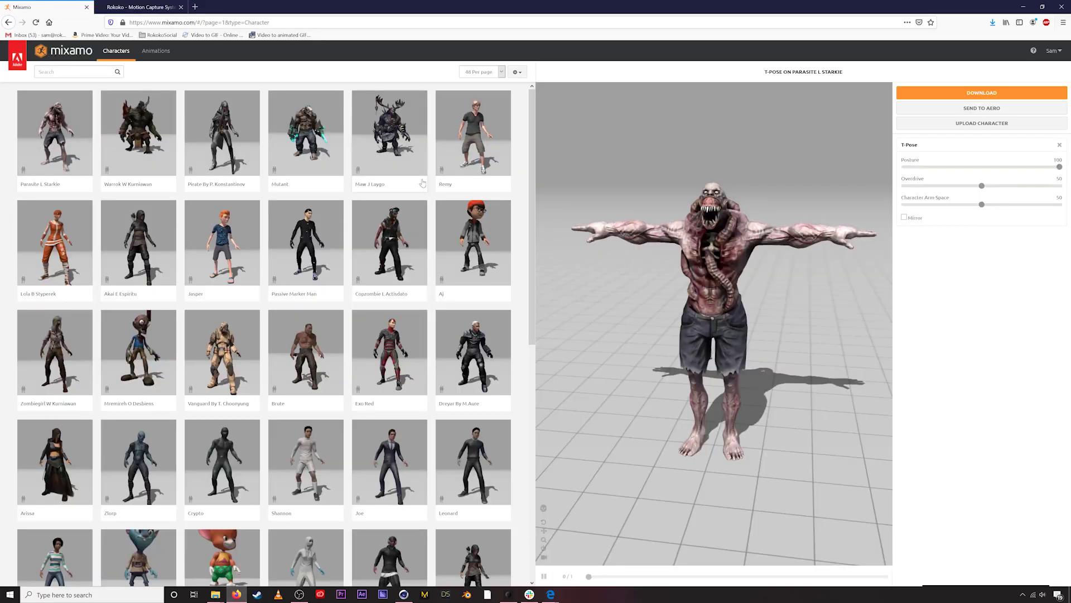
click(991, 123)
mouse_move(215, 595)
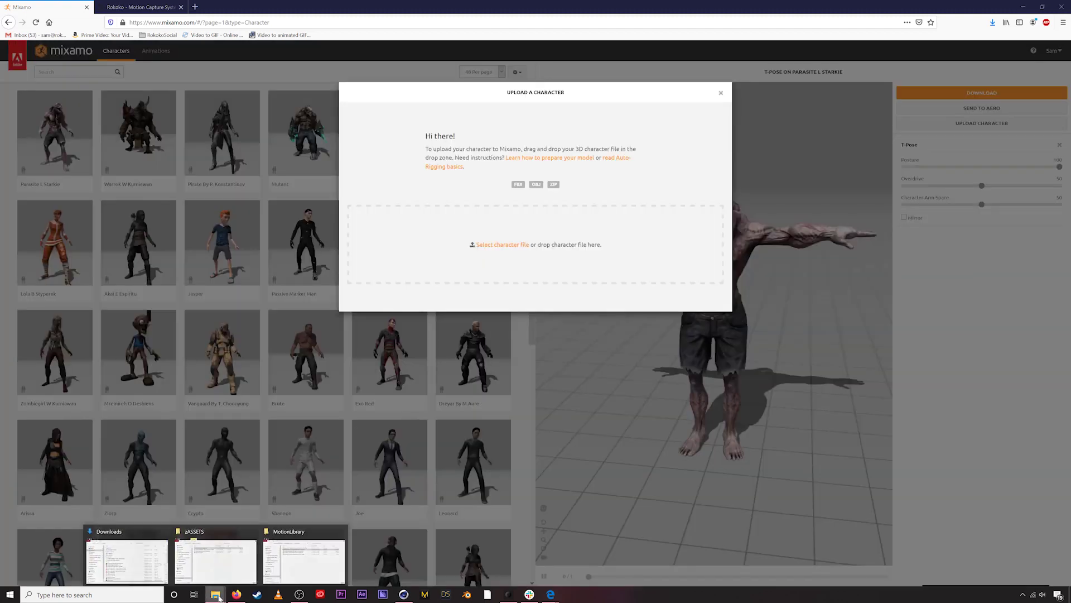
click(223, 554)
drag(607, 298, 615, 229)
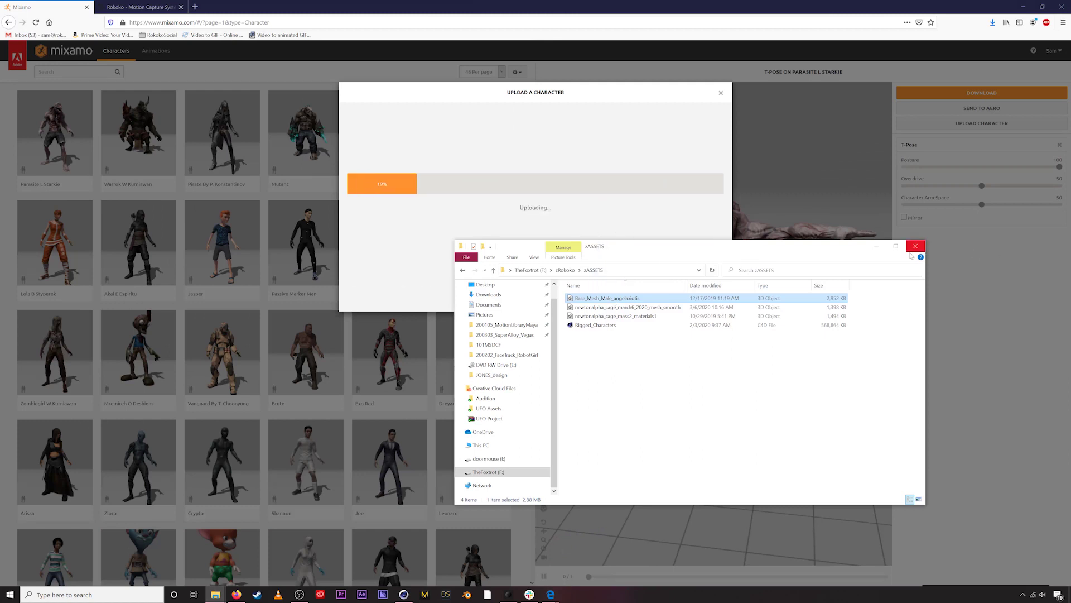
click(880, 247)
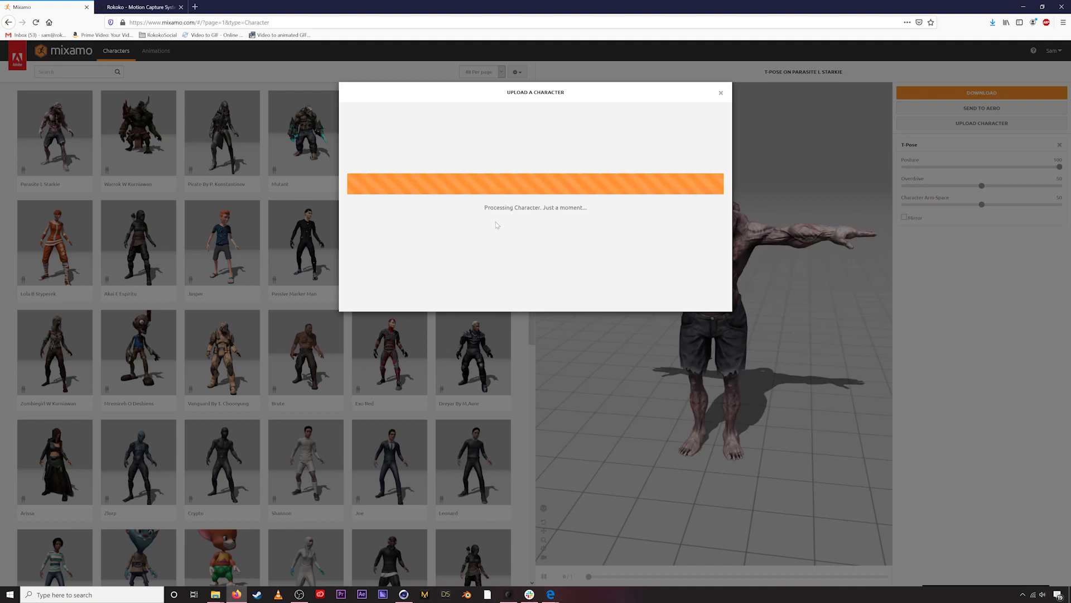
- Place the chin, wrist, elbow and knee markers, then accept the auto-rig as current character
drag(385, 207, 484, 130)
drag(385, 228, 434, 197)
drag(385, 249, 448, 175)
drag(386, 270, 466, 253)
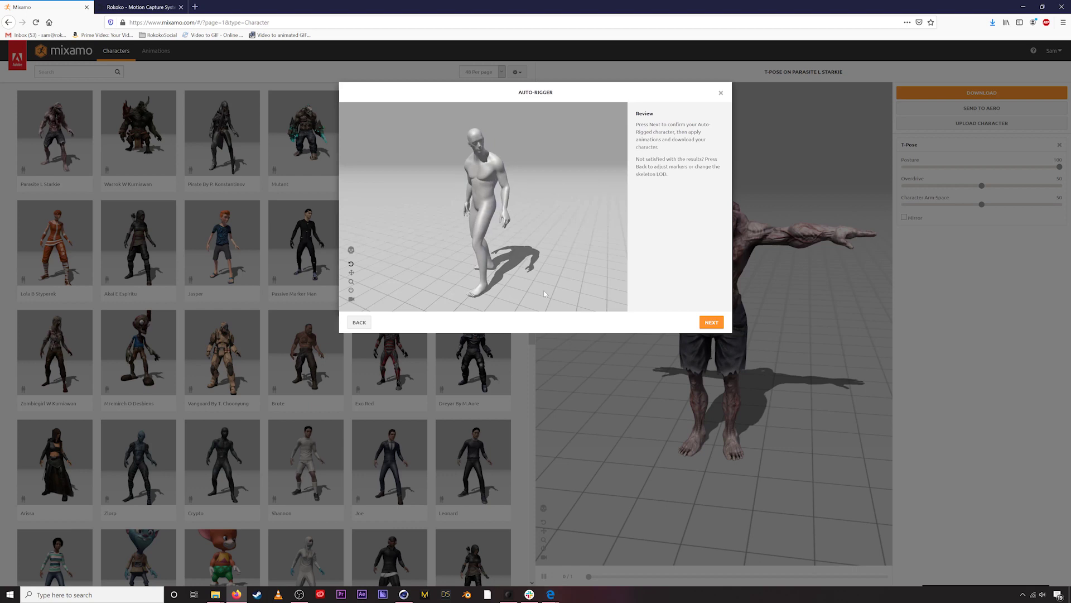
click(711, 322)
click(711, 323)
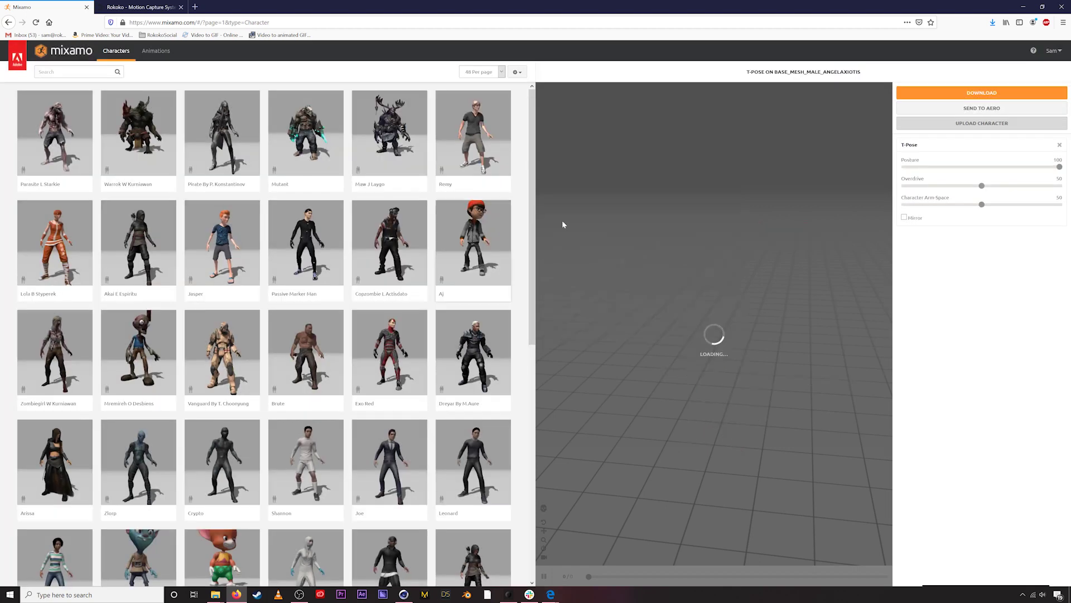
- Apply the T-Pose animation to the rigged character after searching animations for 'tpose'
drag(656, 253, 732, 264)
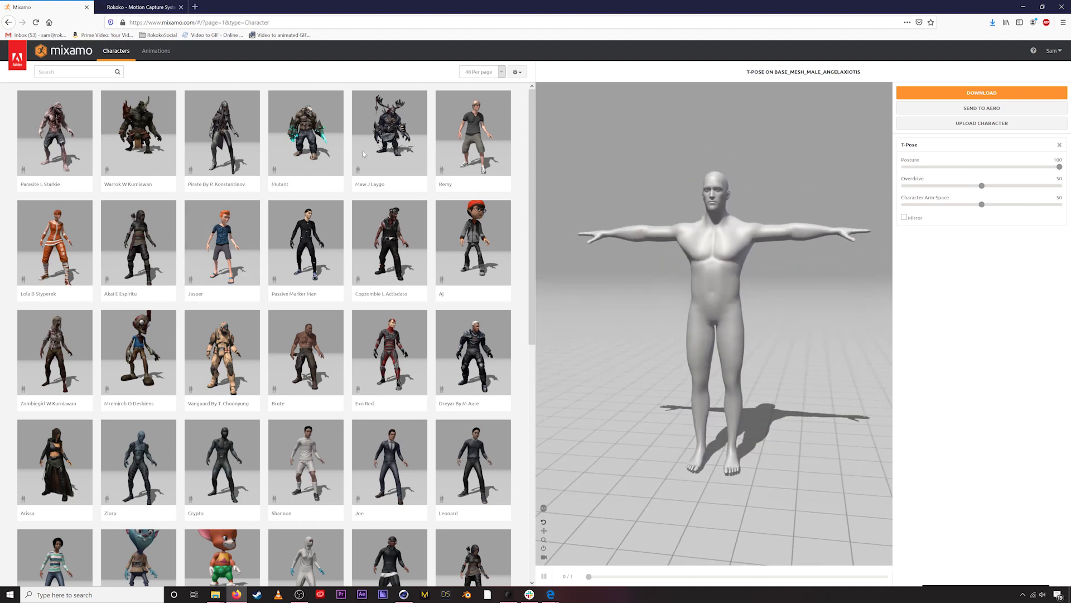
click(156, 51)
click(42, 72)
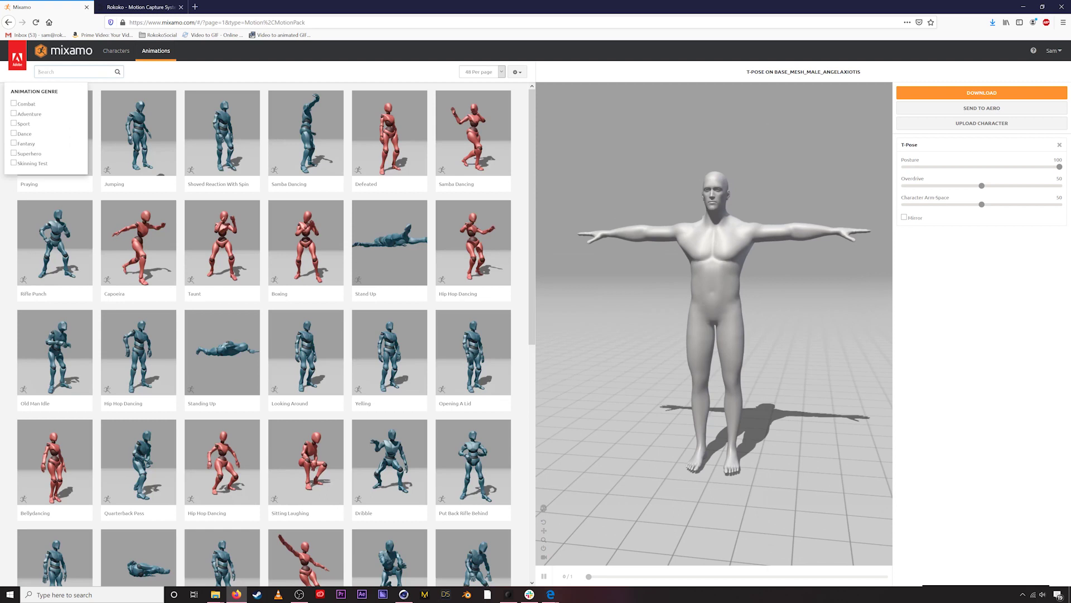
click(402, 184)
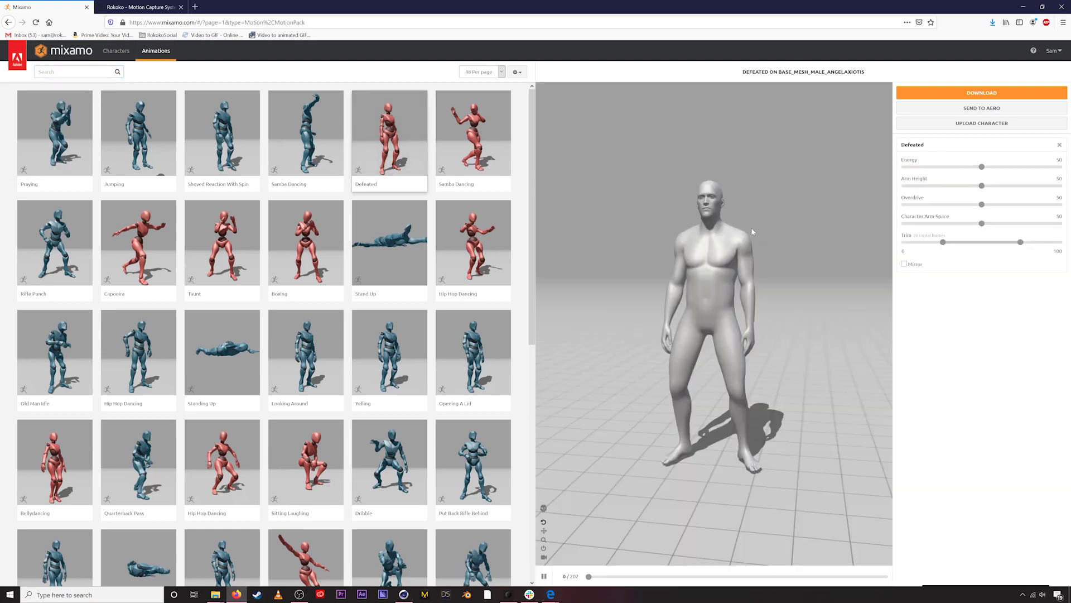
click(78, 71)
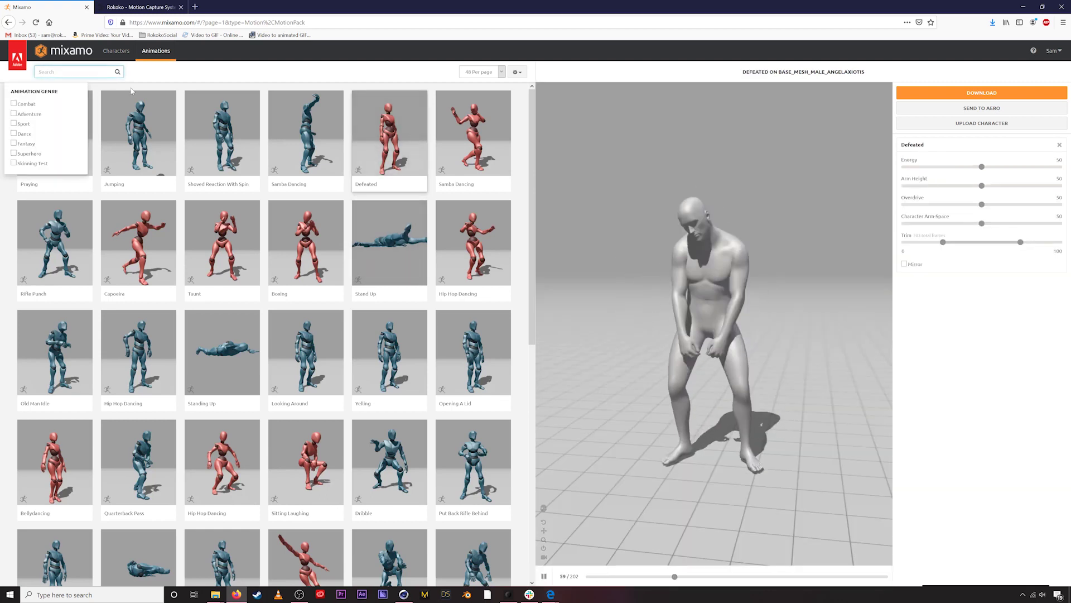
text(tpose)
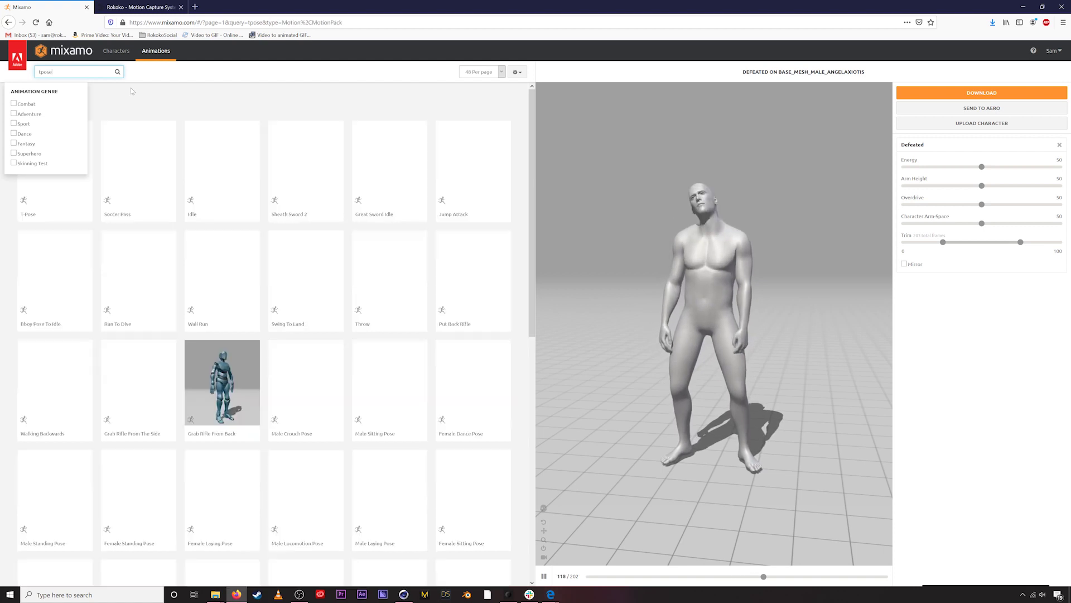
click(84, 144)
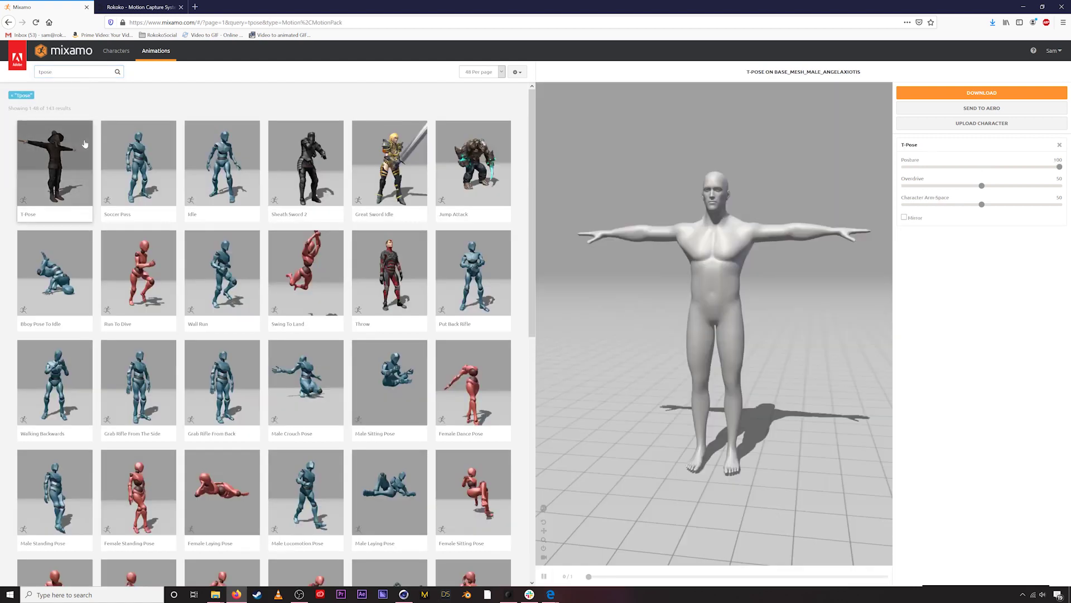
- Download the T-posed character as T-Pose.fbx with skin
drag(713, 242, 746, 256)
click(982, 93)
click(672, 190)
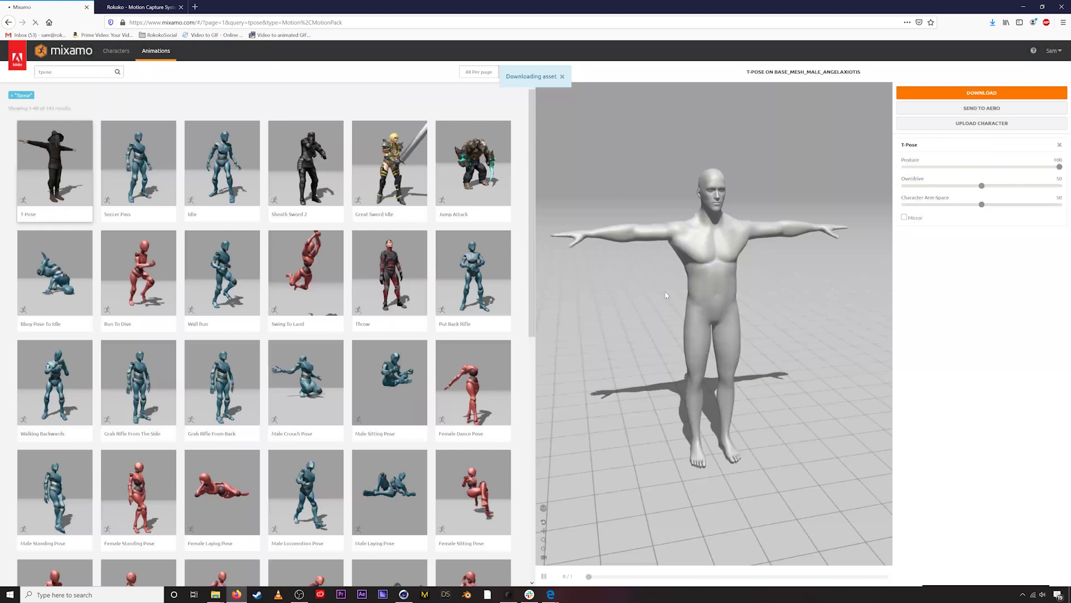
click(536, 301)
- Merge the downloaded T-Pose.fbx from Downloads into the Cinema 4D dance scene
click(405, 595)
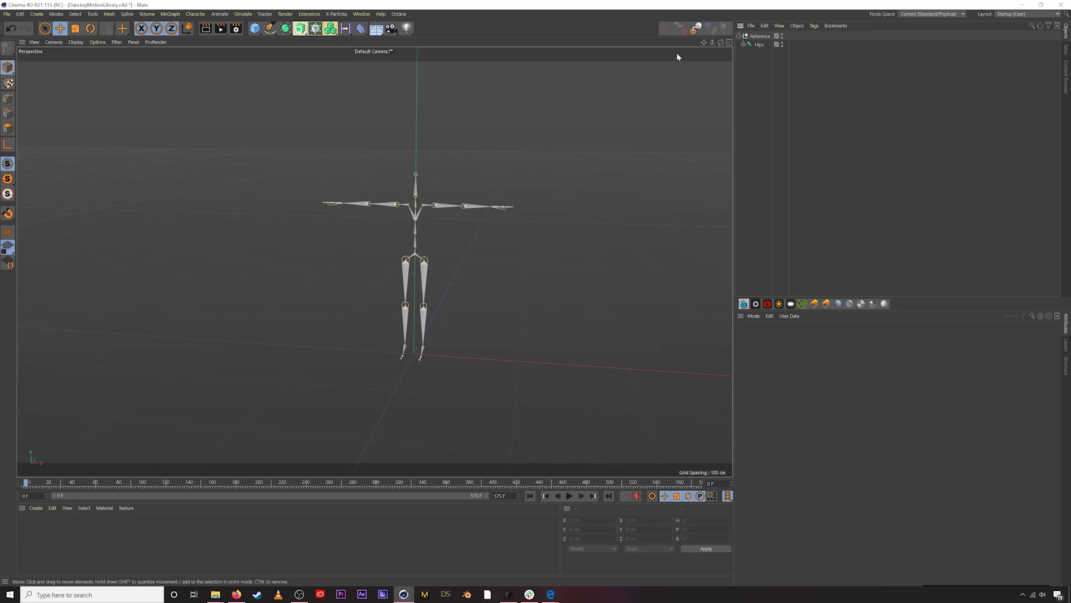
click(696, 28)
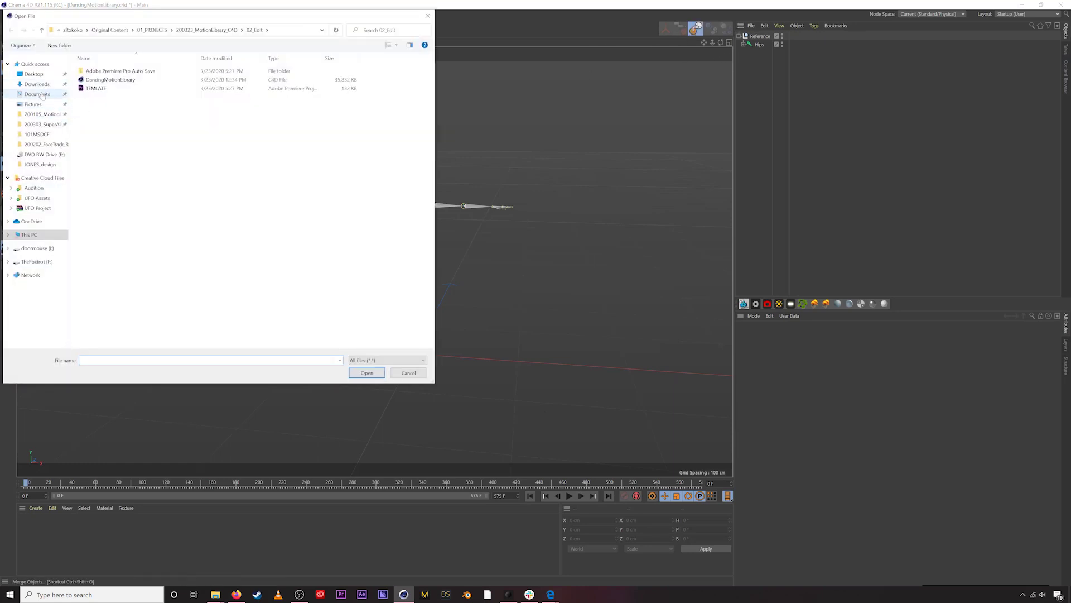
click(37, 83)
scroll(285, 178, down, 3)
double_click(290, 342)
click(105, 450)
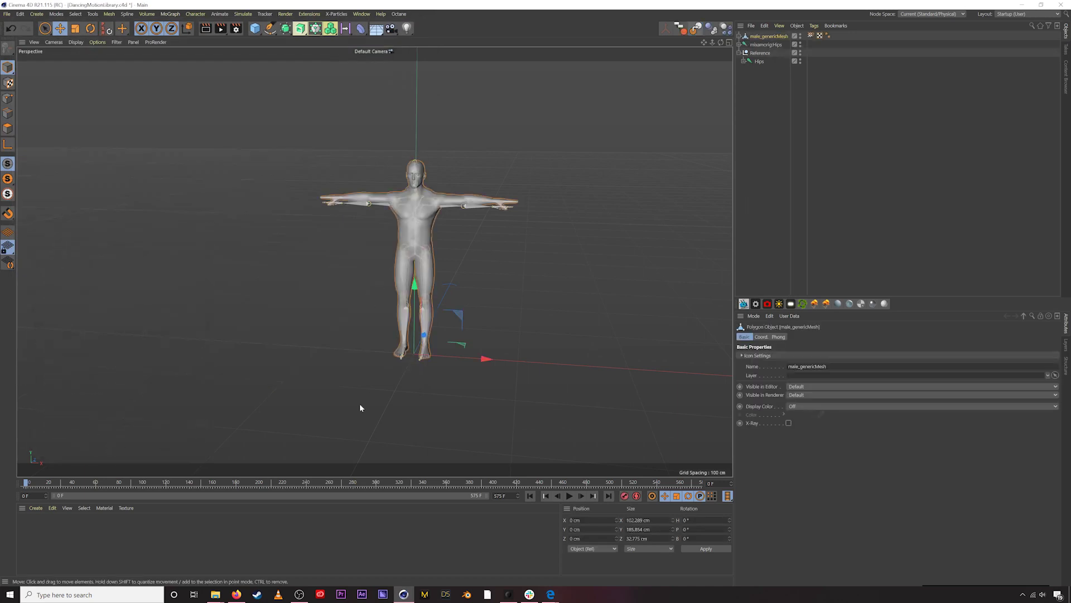
- Move the Reference Hips skeleton about 136 cm along Z beside the mesh
alt+drag(411, 234, 432, 233)
alt+right_drag(430, 230, 634, 220)
click(759, 194)
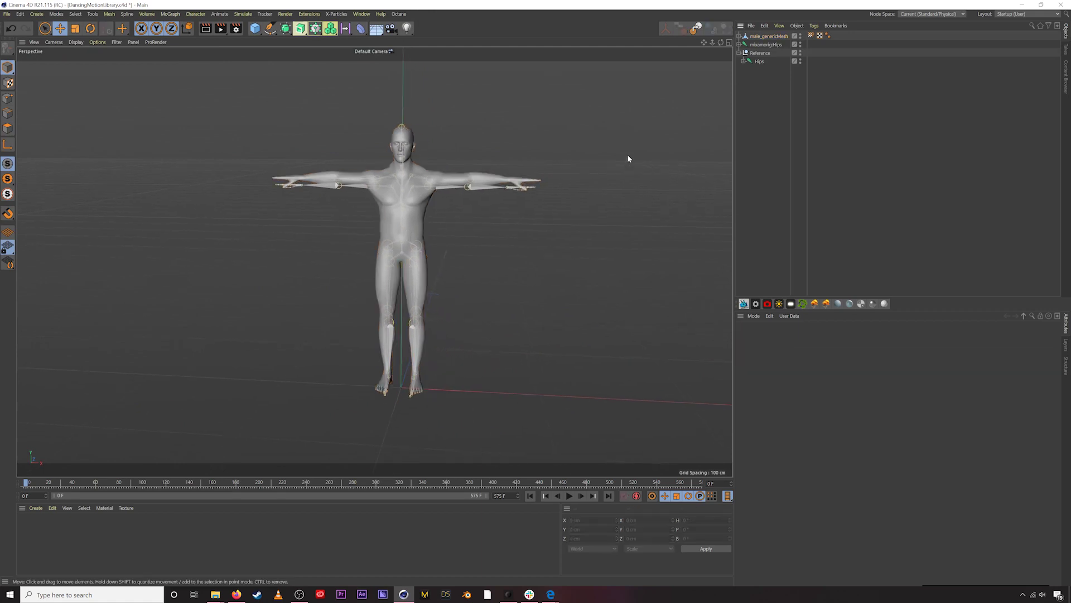
alt+drag(425, 232, 449, 154)
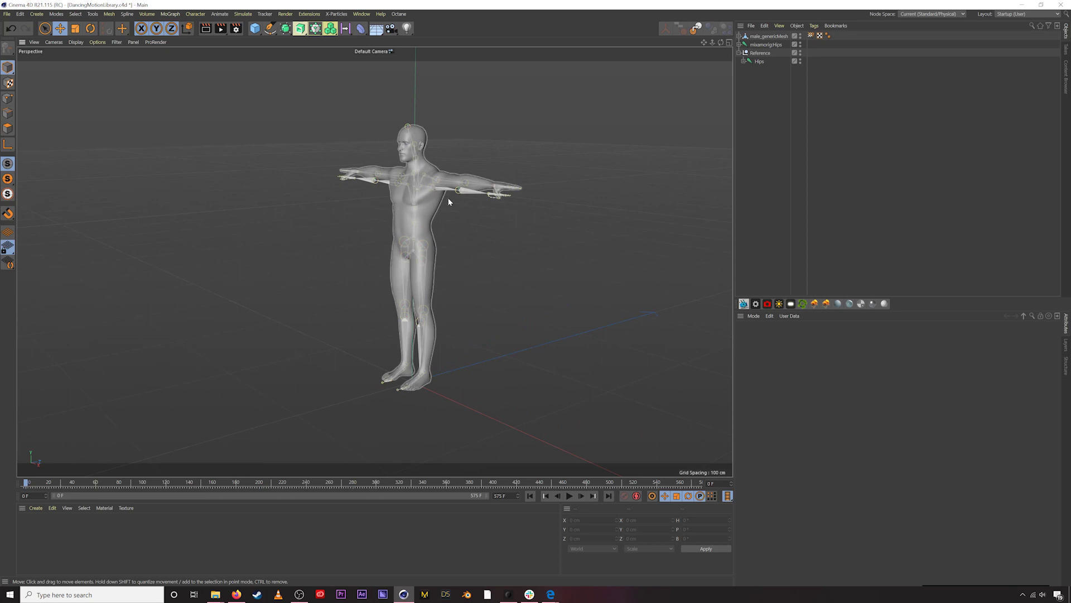
click(757, 60)
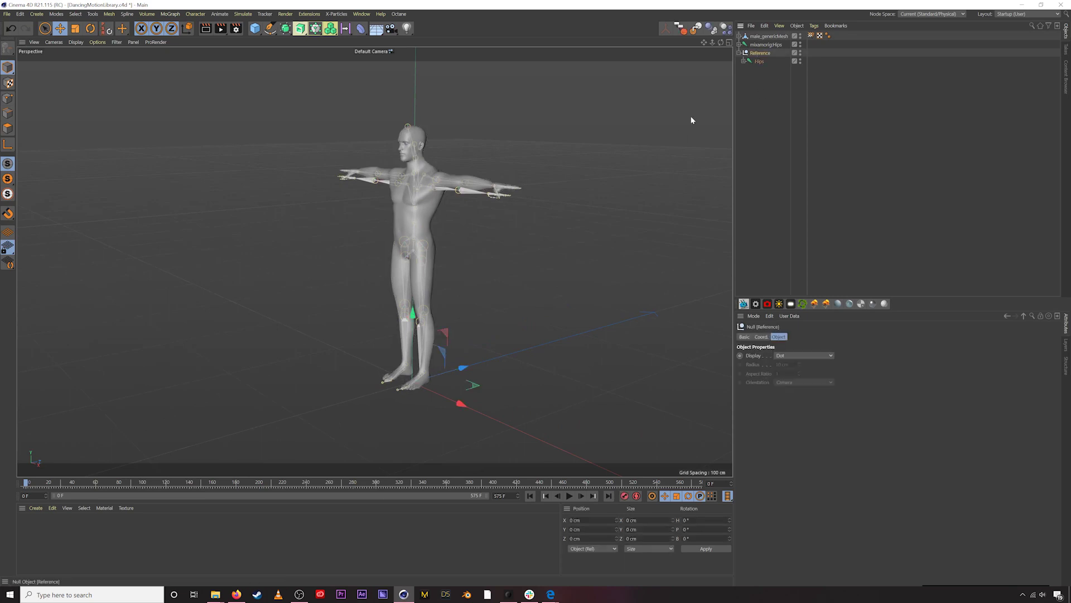
drag(463, 357, 587, 341)
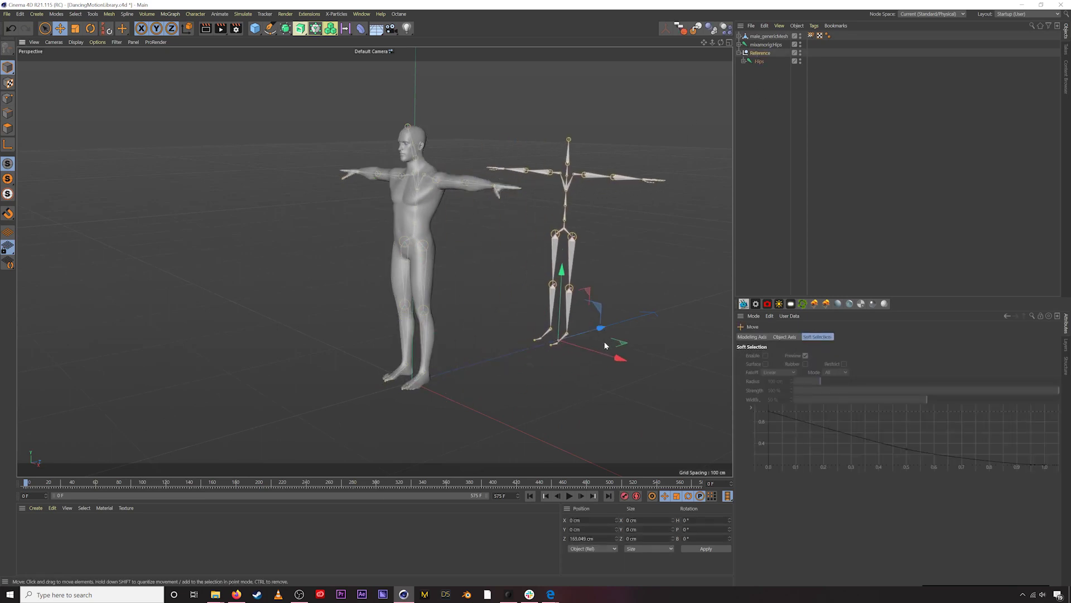
alt+drag(434, 316, 439, 307)
click(439, 311)
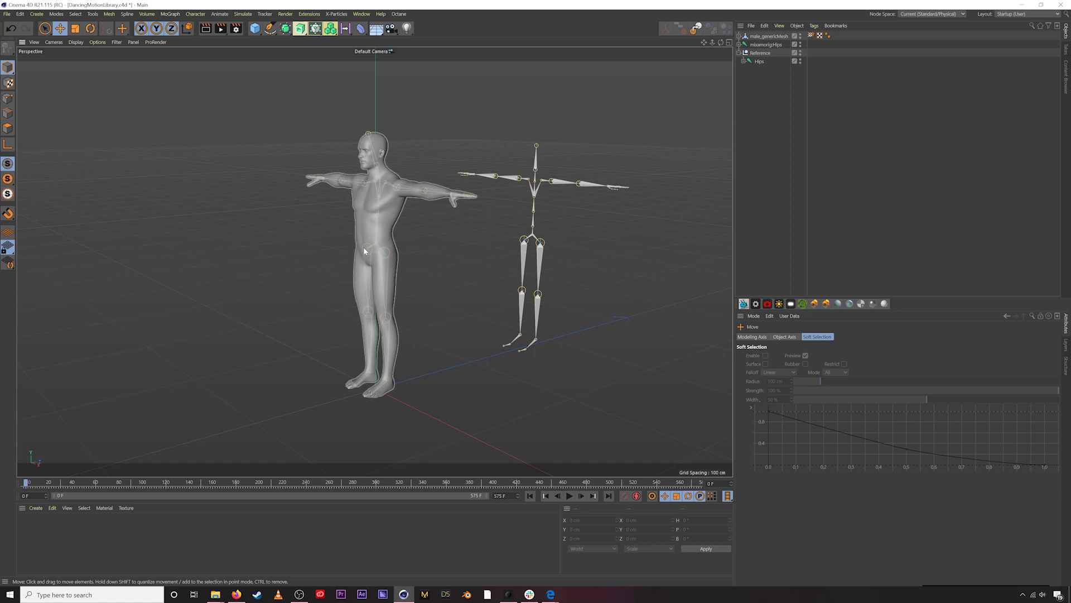
click(368, 134)
click(446, 150)
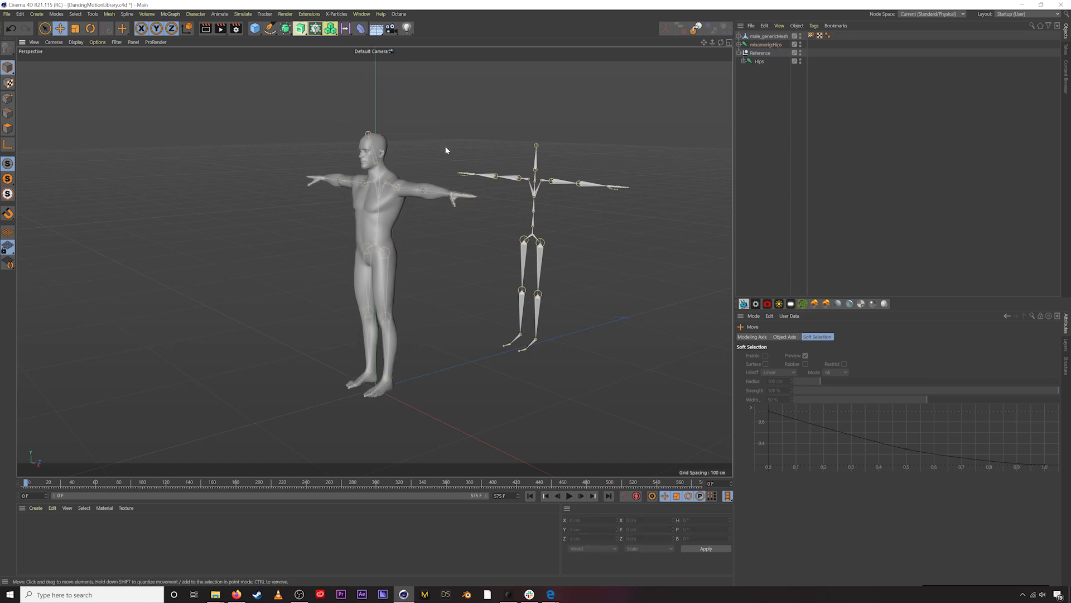
click(379, 152)
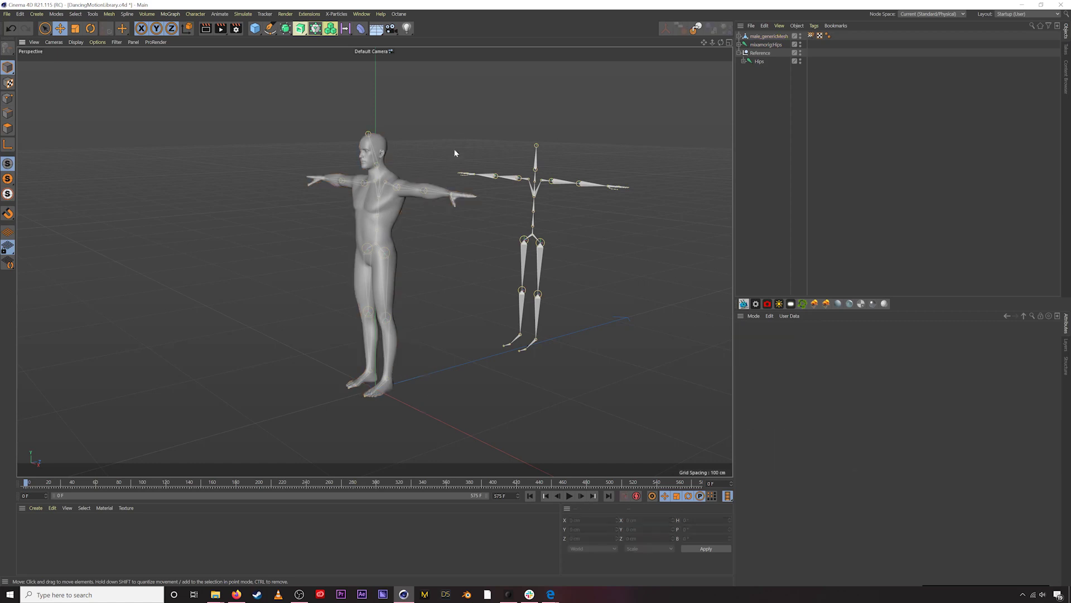
- Play the skeleton's dance, then stop and return to frame 0
alt+drag(389, 221, 404, 206)
key(F8)
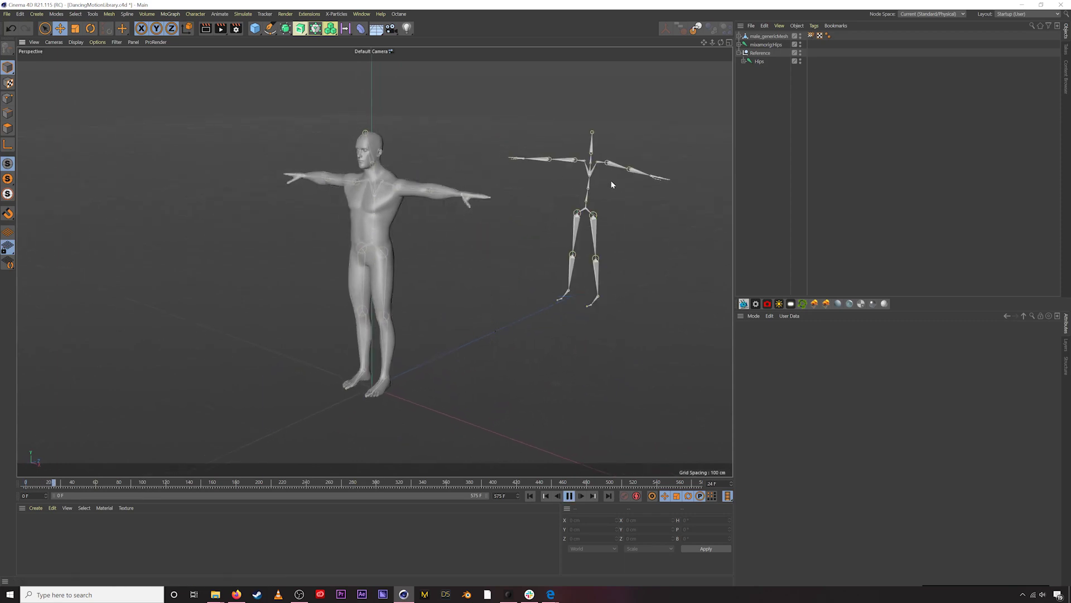
click(175, 482)
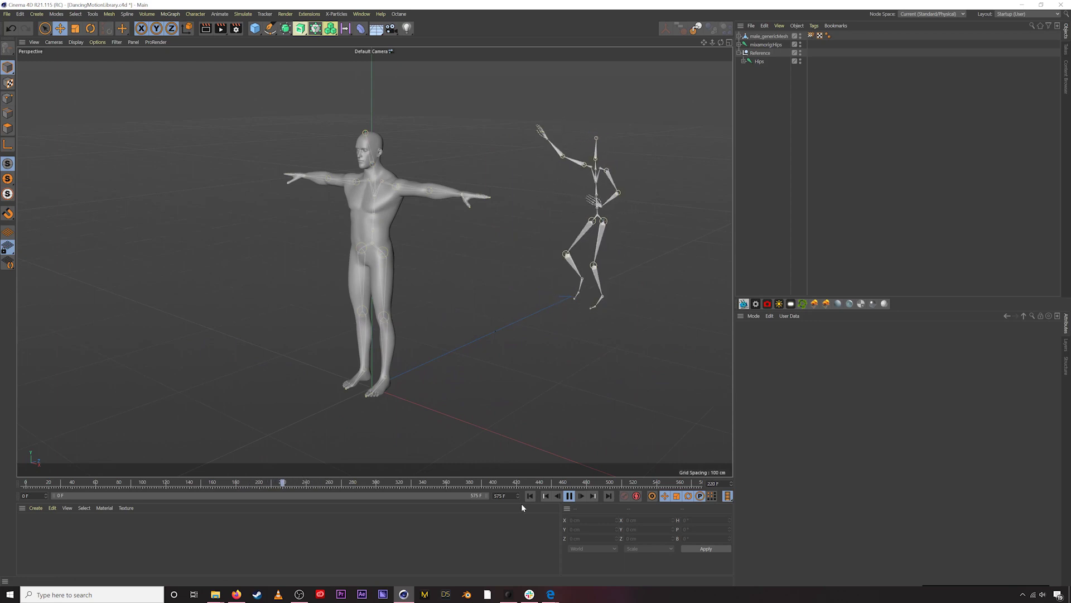
click(569, 495)
click(530, 496)
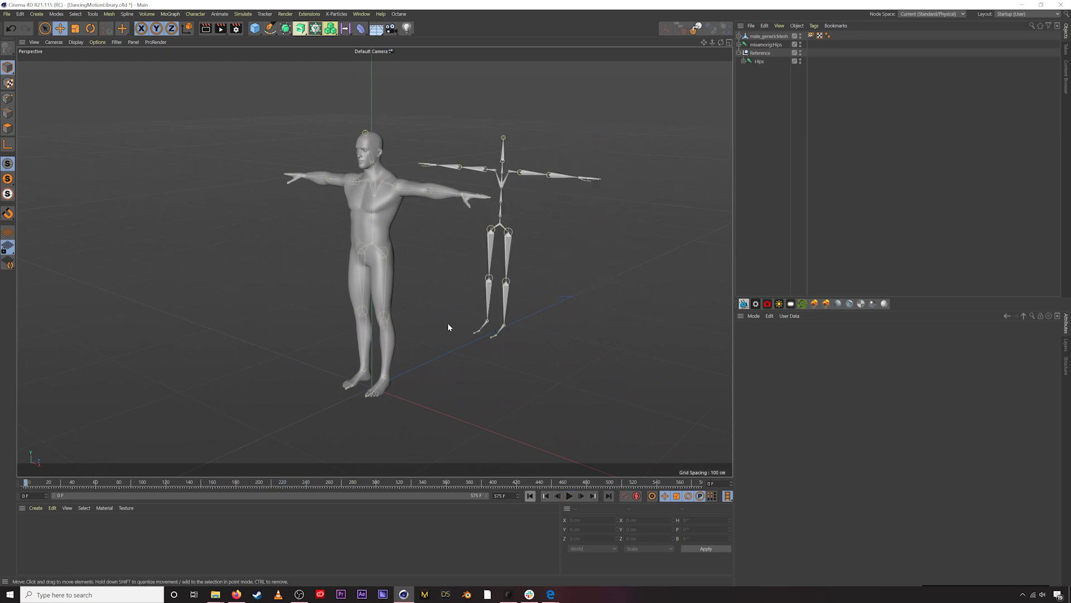
alt+drag(466, 263, 454, 246)
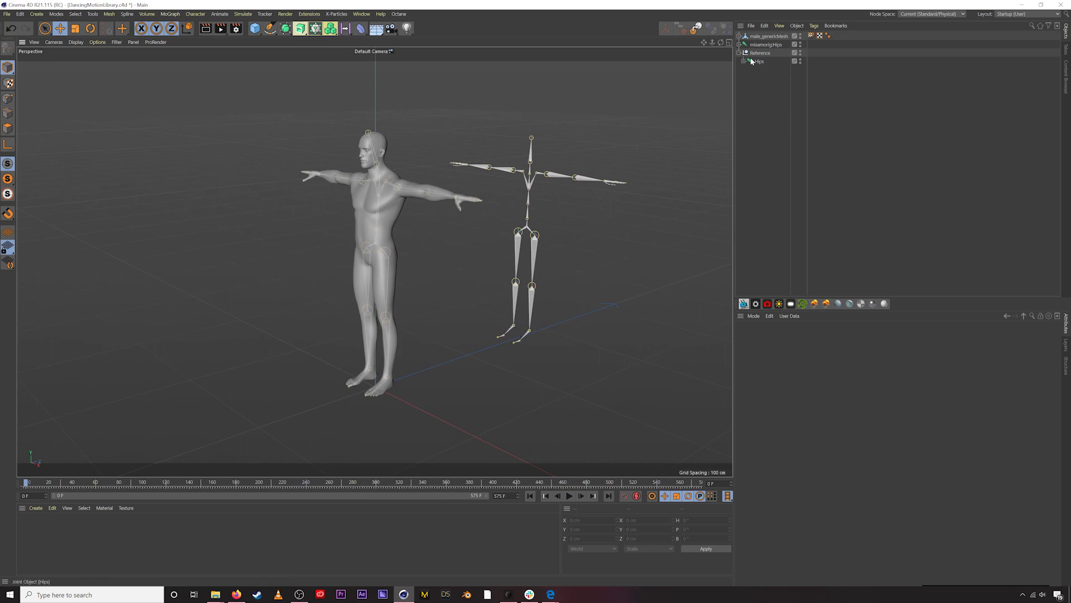
- Expand mixamorig:Hips and test-rotate the Spine joint, then undo the rotation
click(740, 44)
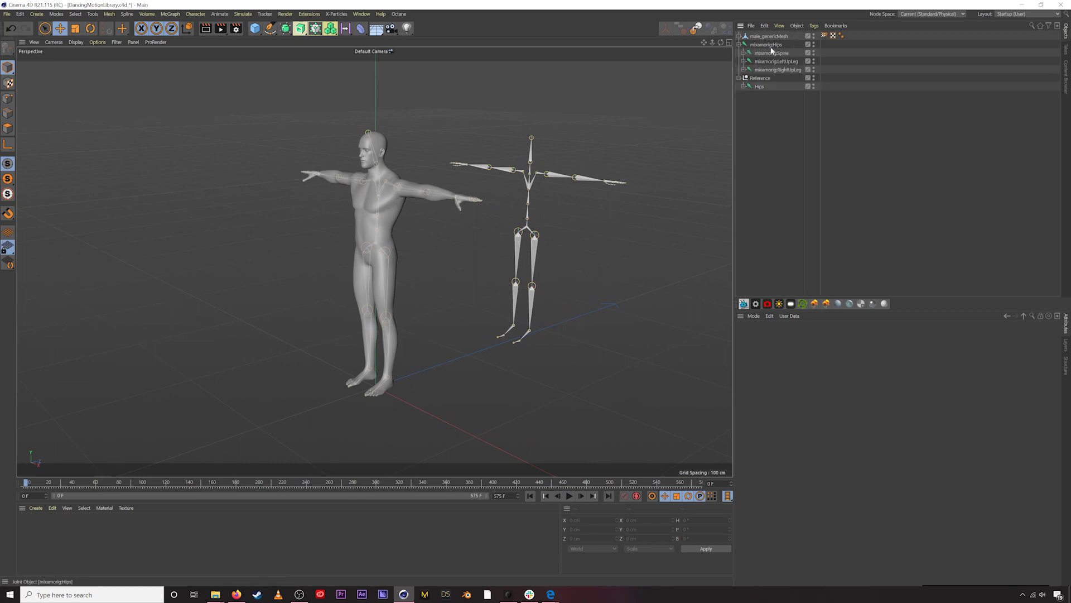
click(769, 45)
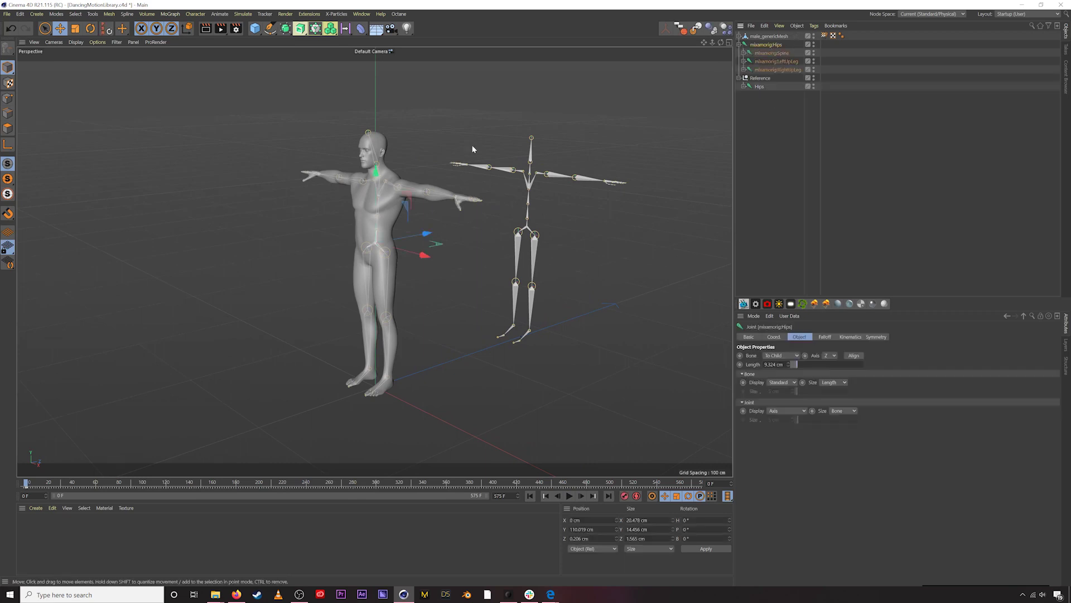
click(762, 56)
key(r)
drag(385, 229, 441, 206)
key(ctrl+z)
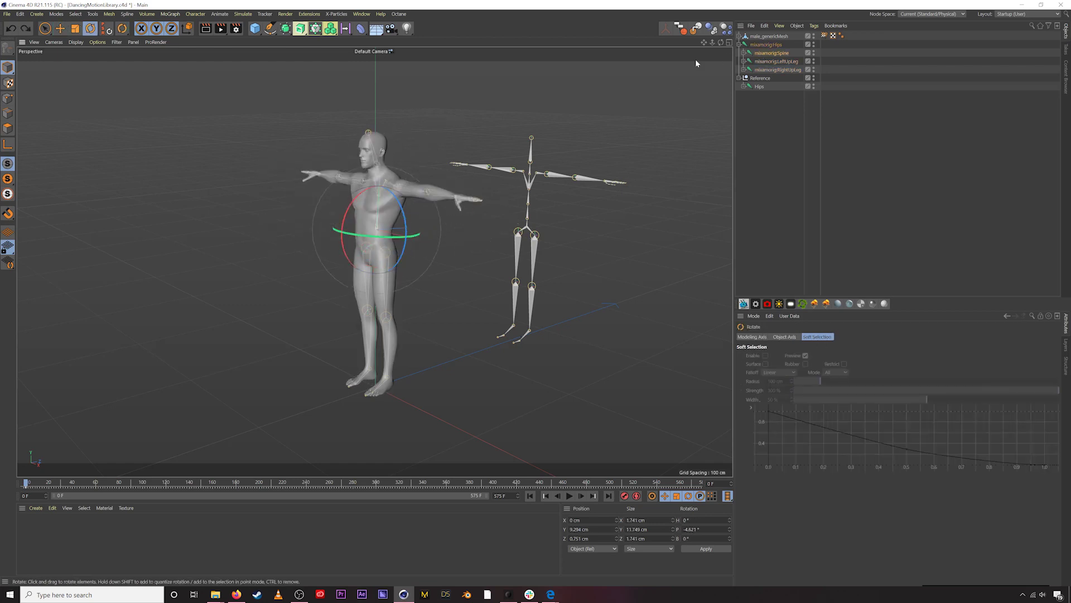
- Expand the Reference Hips and check its RightUpLeg and Spine joints
click(744, 87)
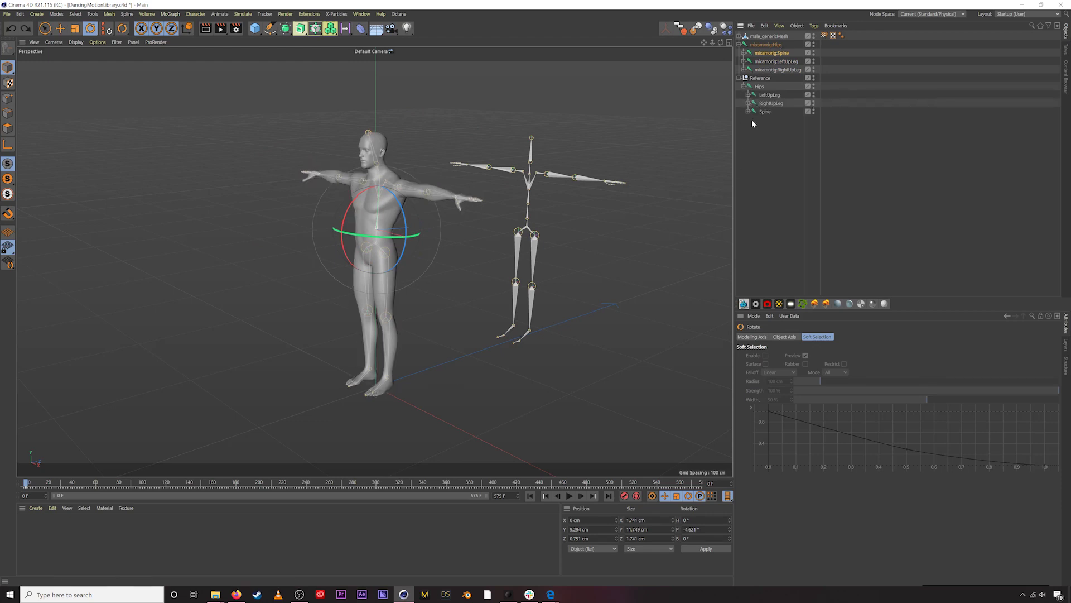
click(772, 104)
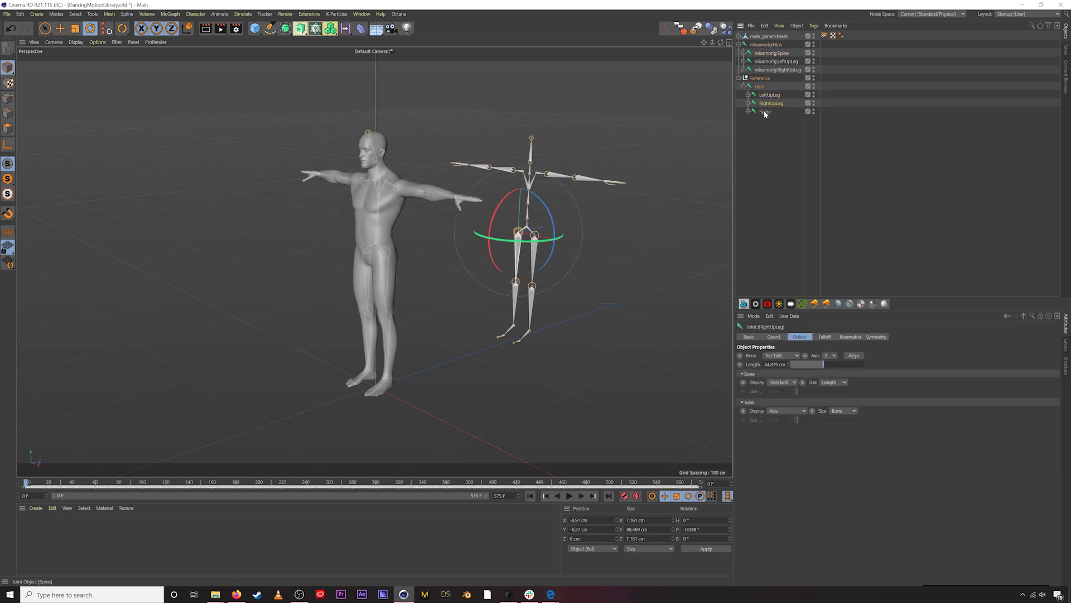
key(ctrl+z)
key(ctrl+y)
click(764, 111)
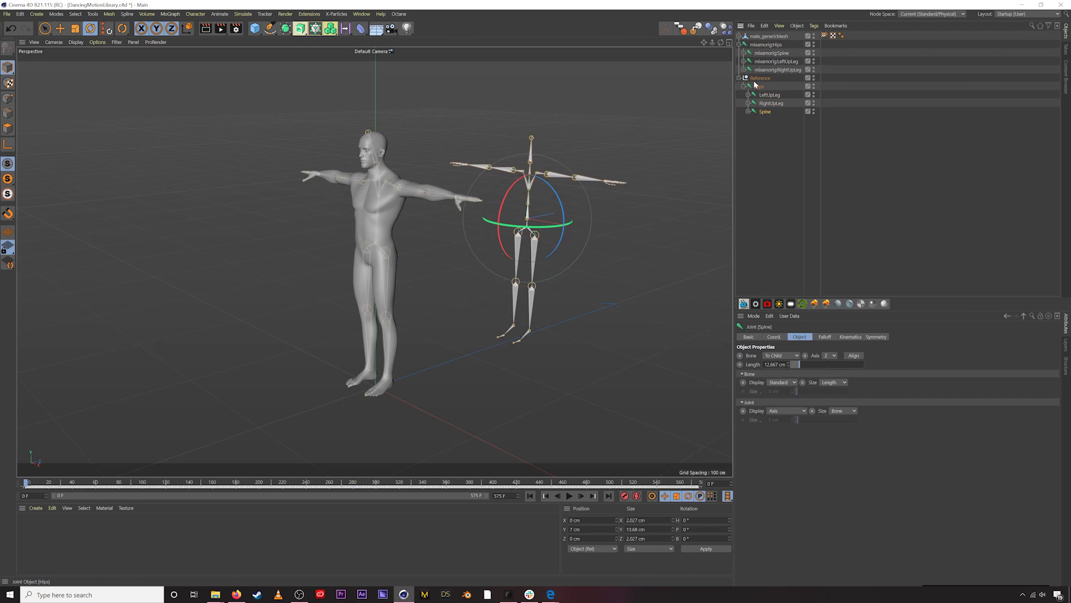
key(ctrl+shift+a)
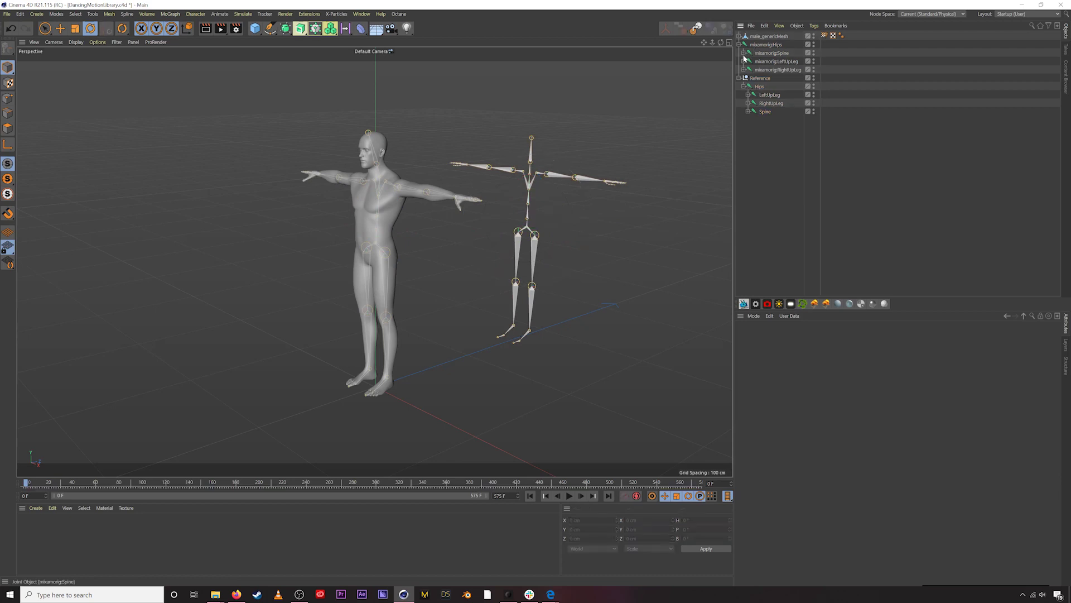
- Expand mixamorig Spine, Spine1, Spine2 and Neck to reveal the Head joint
click(744, 53)
click(748, 62)
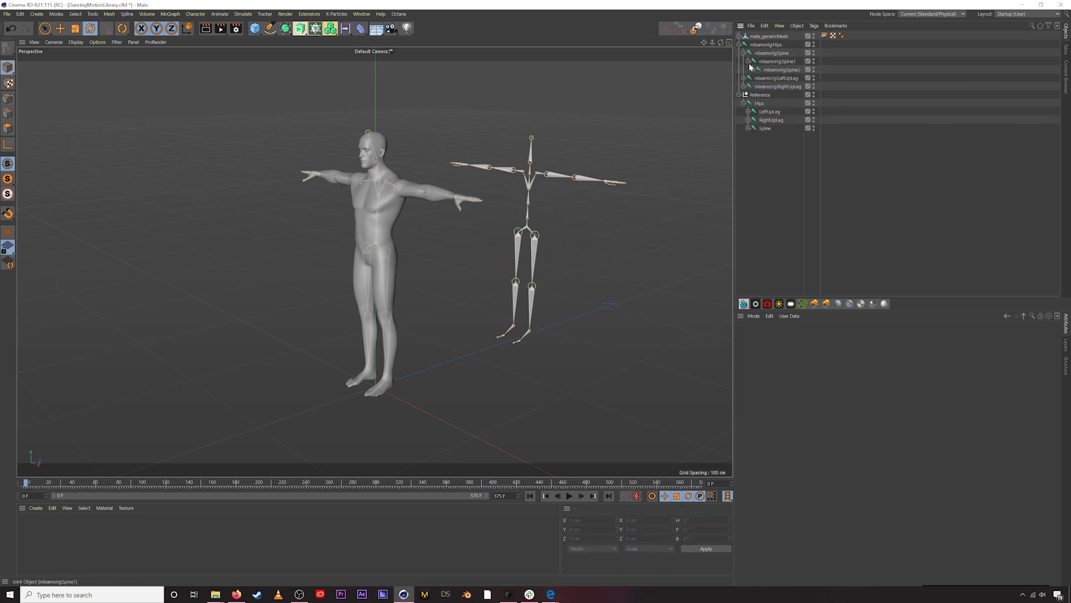
click(753, 70)
click(758, 79)
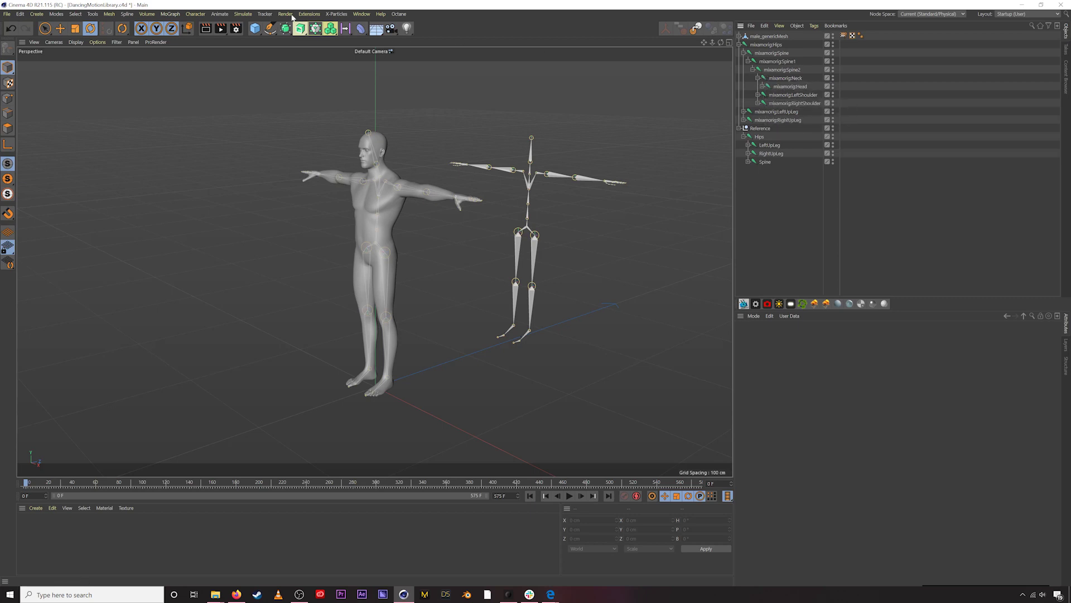
click(219, 14)
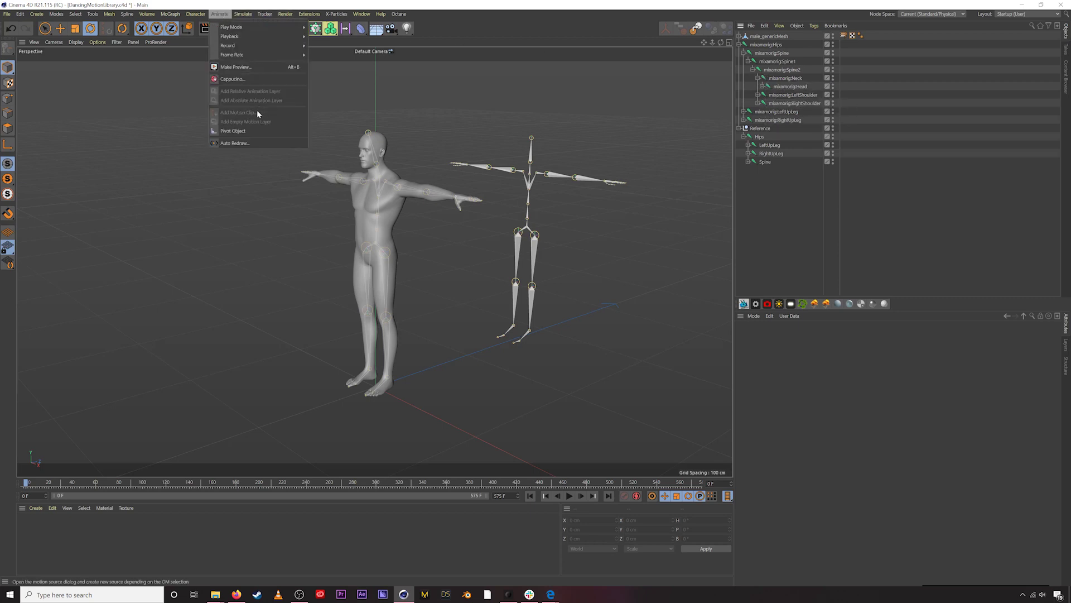
click(792, 208)
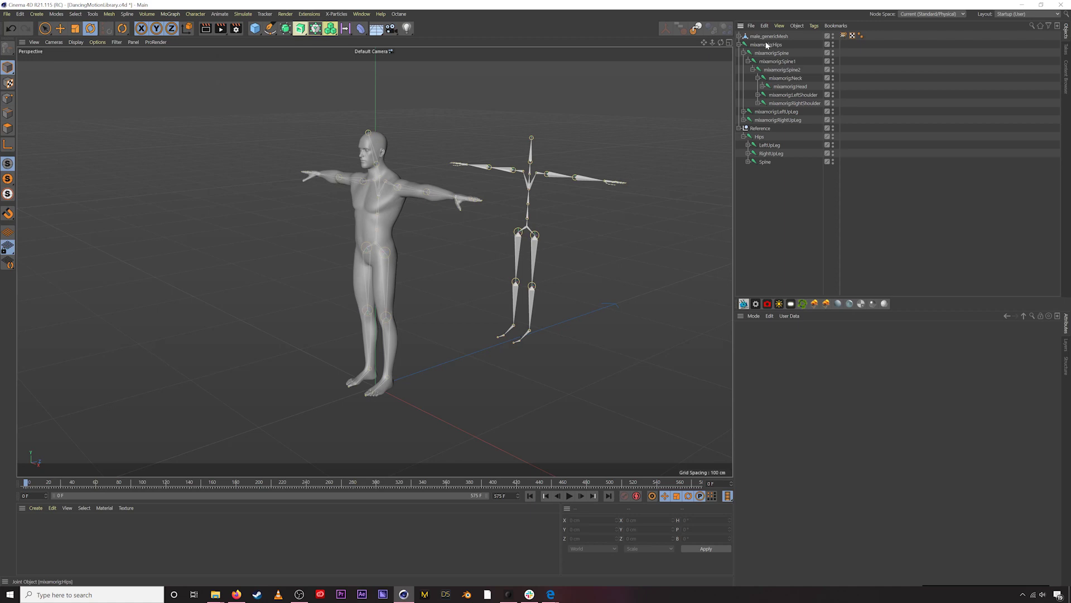
alt+drag(511, 219, 471, 228)
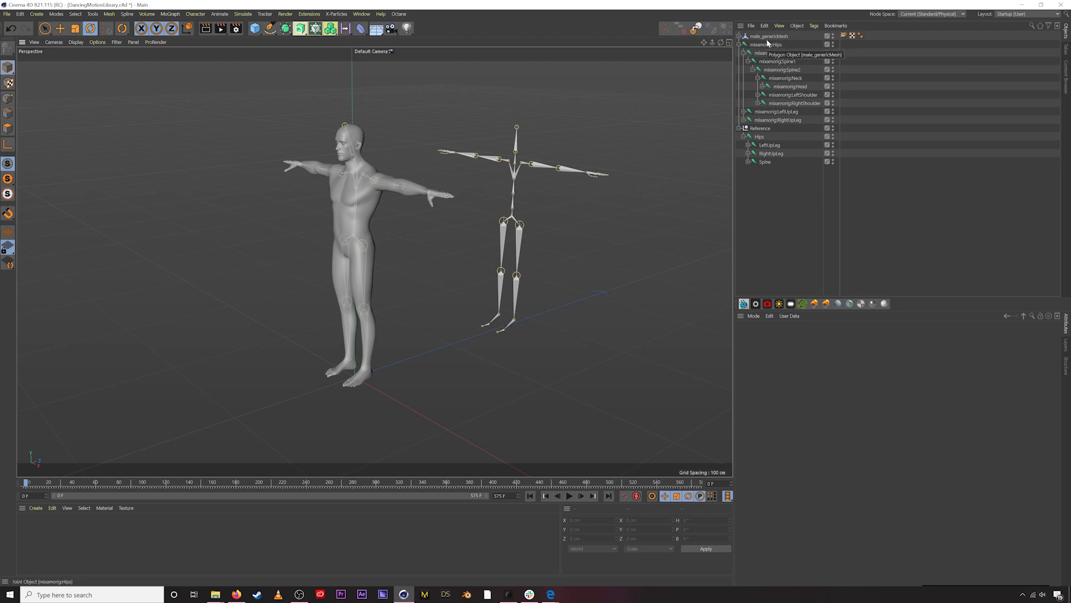
- Try box and select-all selections, then orbit the camera to face the mesh
drag(777, 203, 781, 44)
click(783, 175)
drag(777, 167, 785, 275)
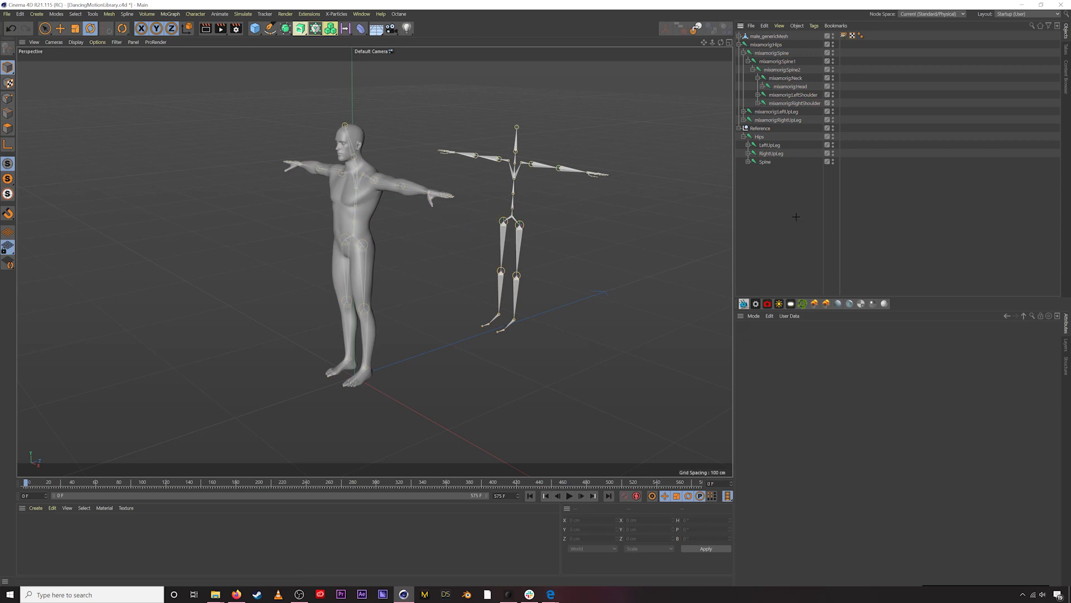
key(ctrl+a)
click(781, 184)
alt+drag(491, 170, 494, 178)
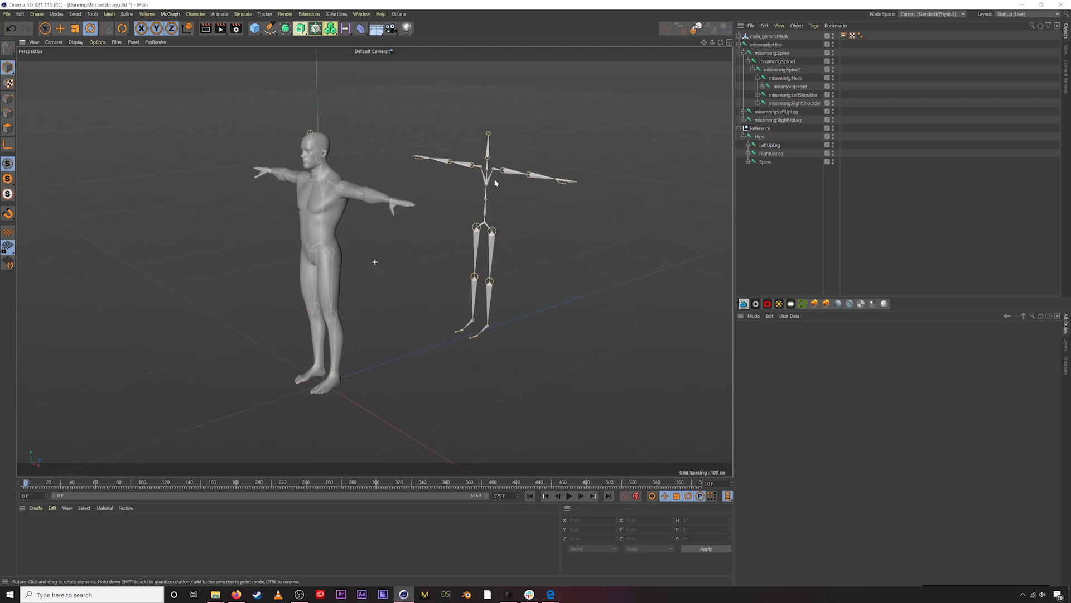
alt+drag(430, 211, 333, 226)
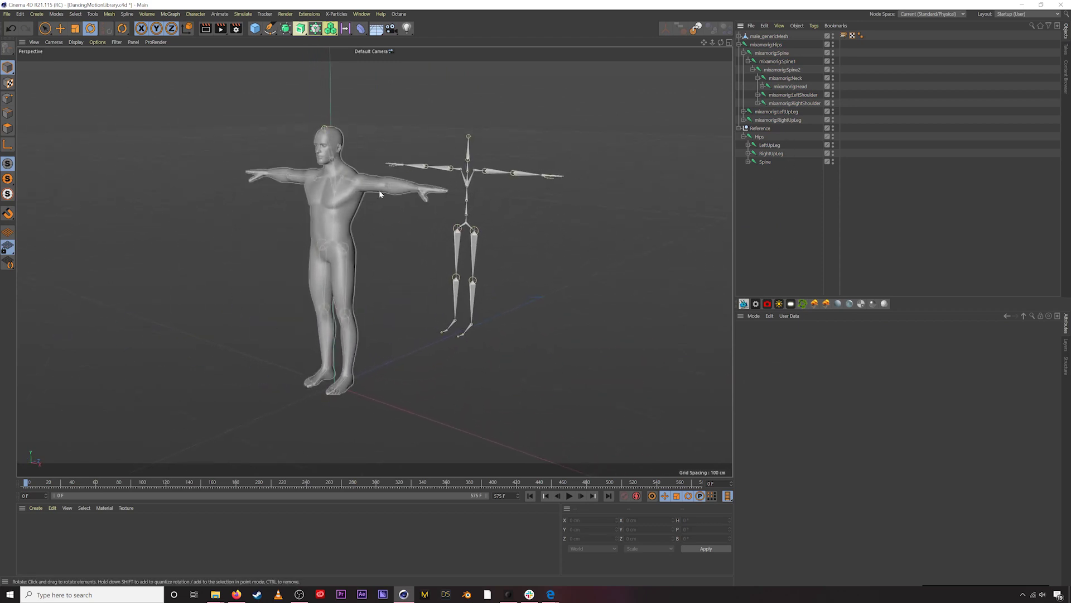
alt+middle_drag(426, 230, 440, 234)
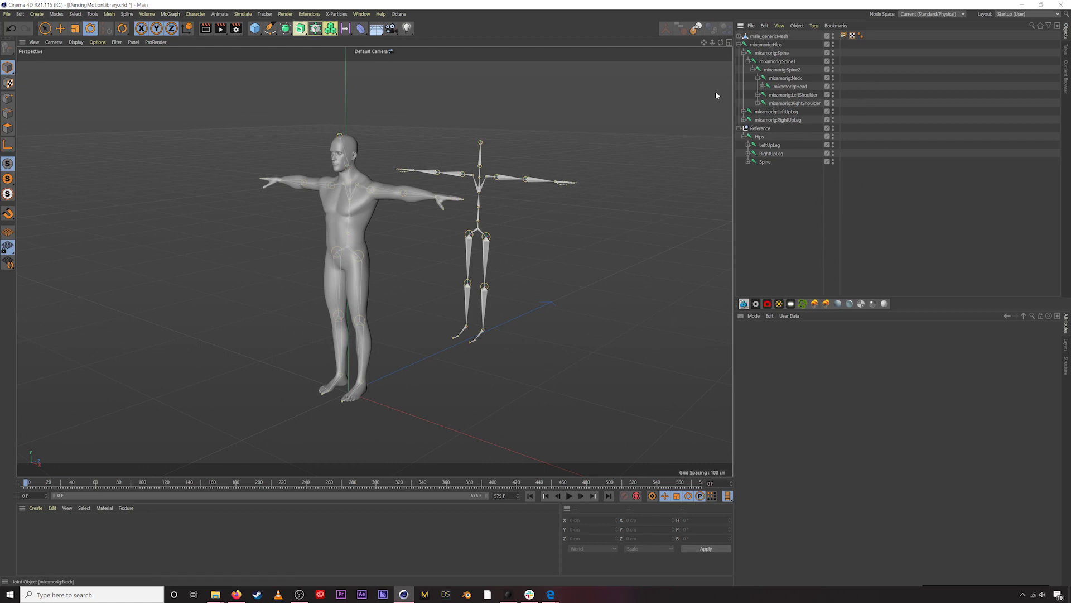
- Expand the Reference Spine, Spine1, Spine2 and Neck joints so Head shows
click(769, 45)
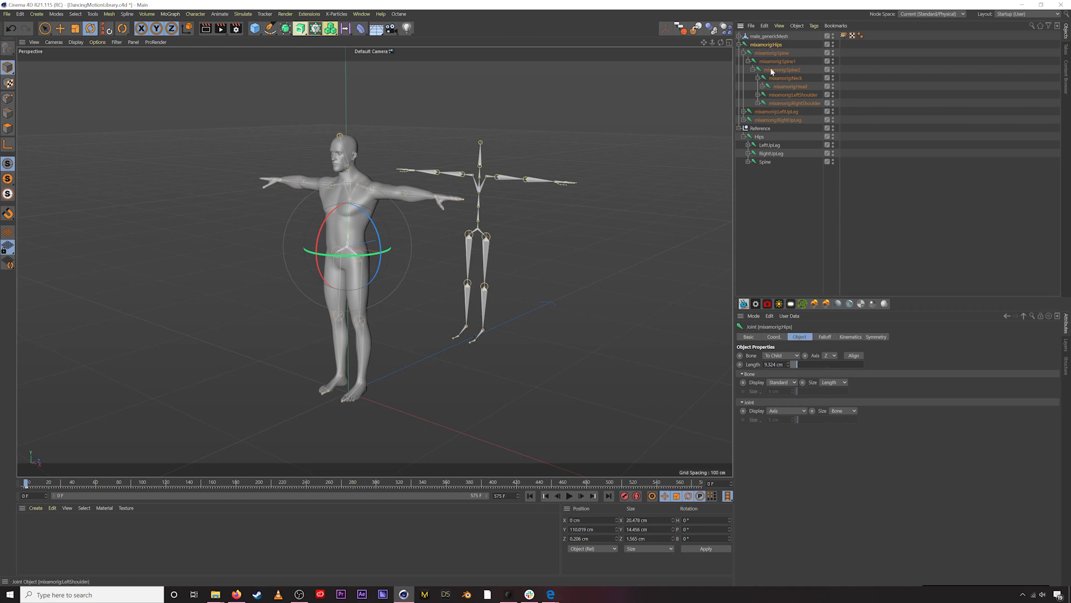
click(763, 137)
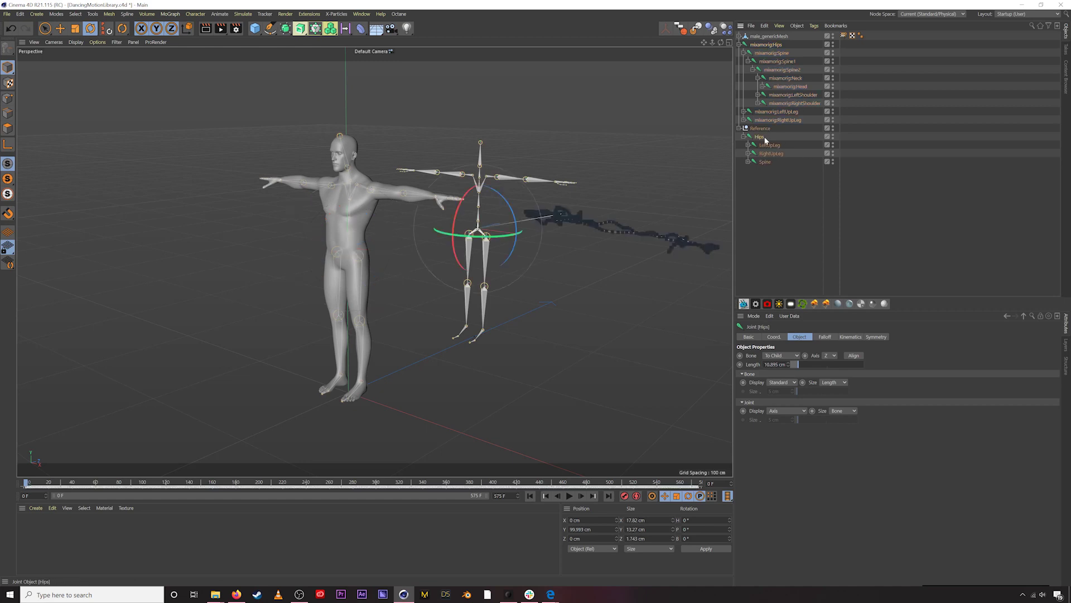
key(ctrl+shift+a)
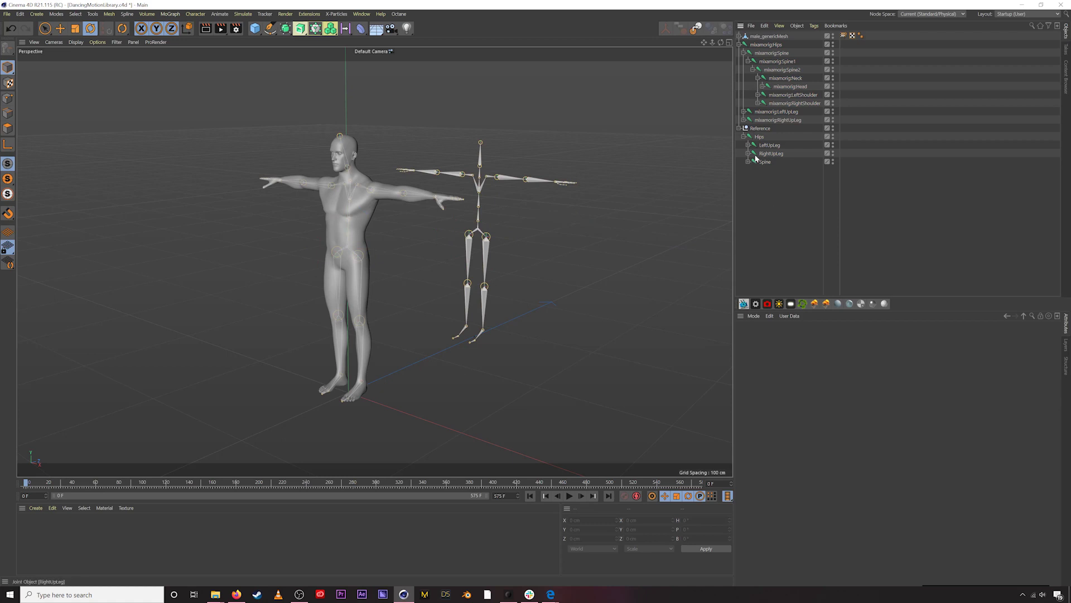
click(749, 162)
click(753, 171)
click(758, 178)
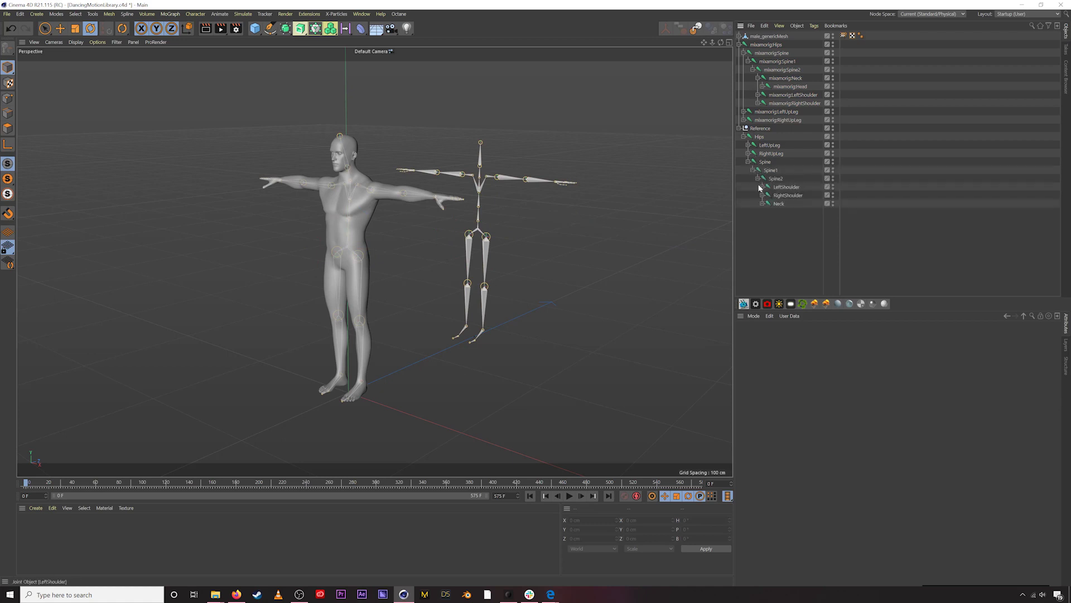
click(762, 204)
- Add a template Constraint tag with PSR enabled to male_genericMesh
right_click(781, 36)
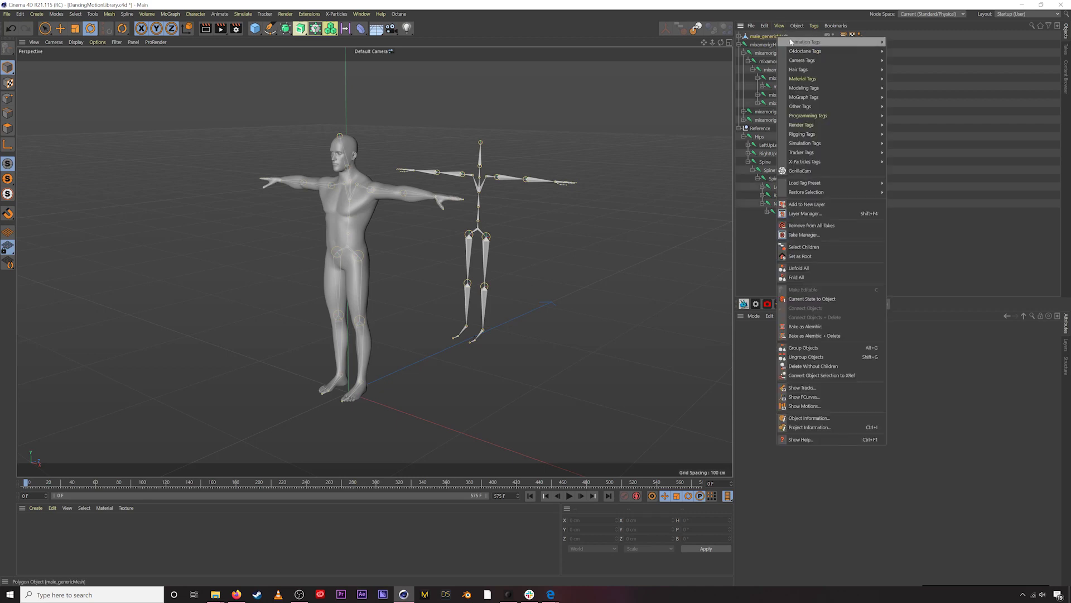
mouse_move(786, 106)
click(781, 33)
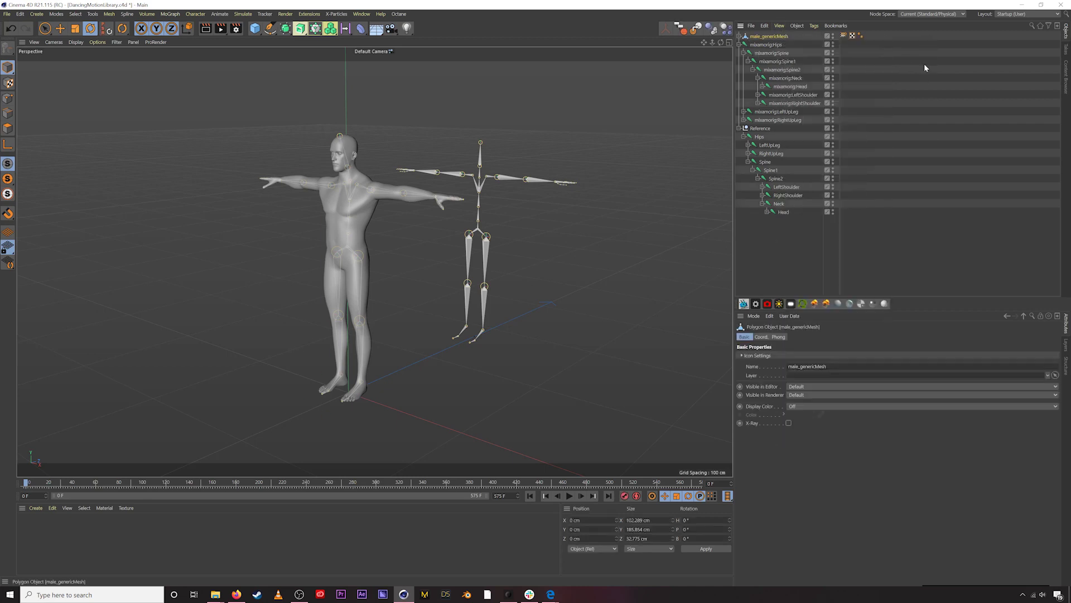
right_click(773, 35)
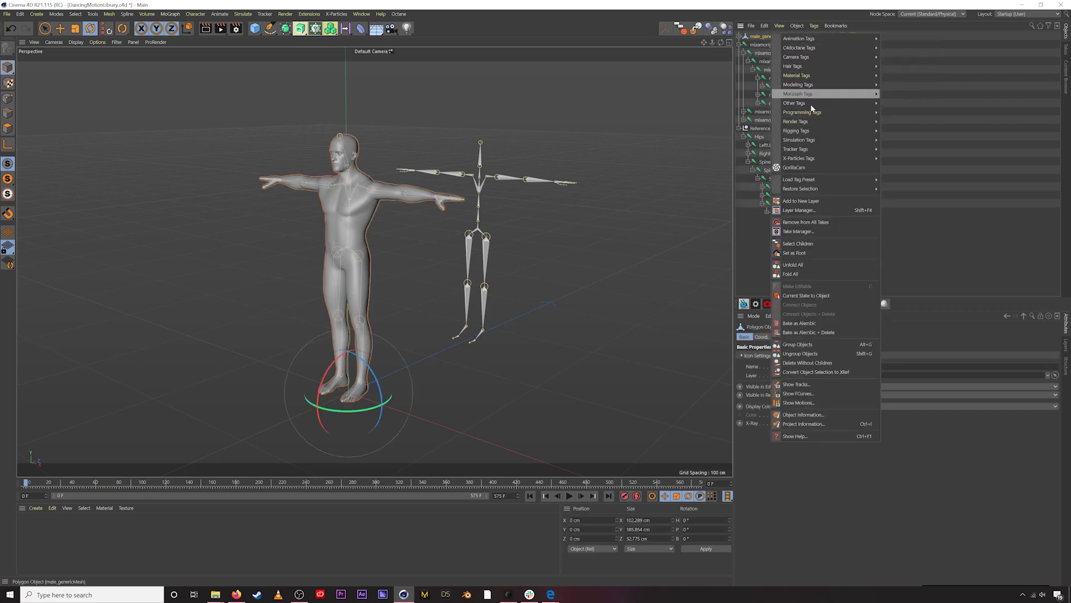
mouse_move(808, 133)
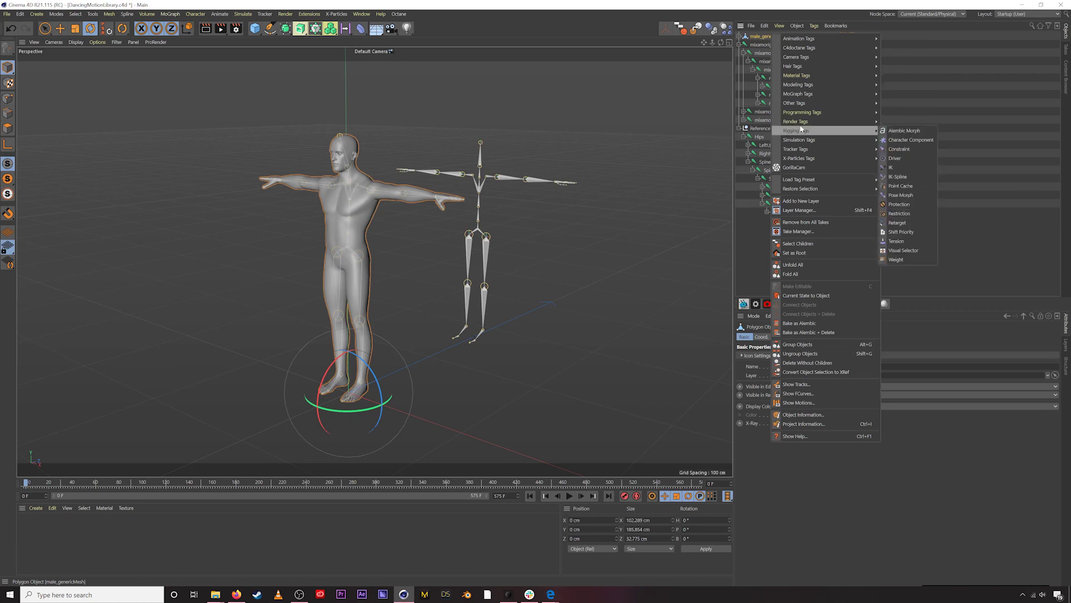
click(766, 40)
right_click(765, 39)
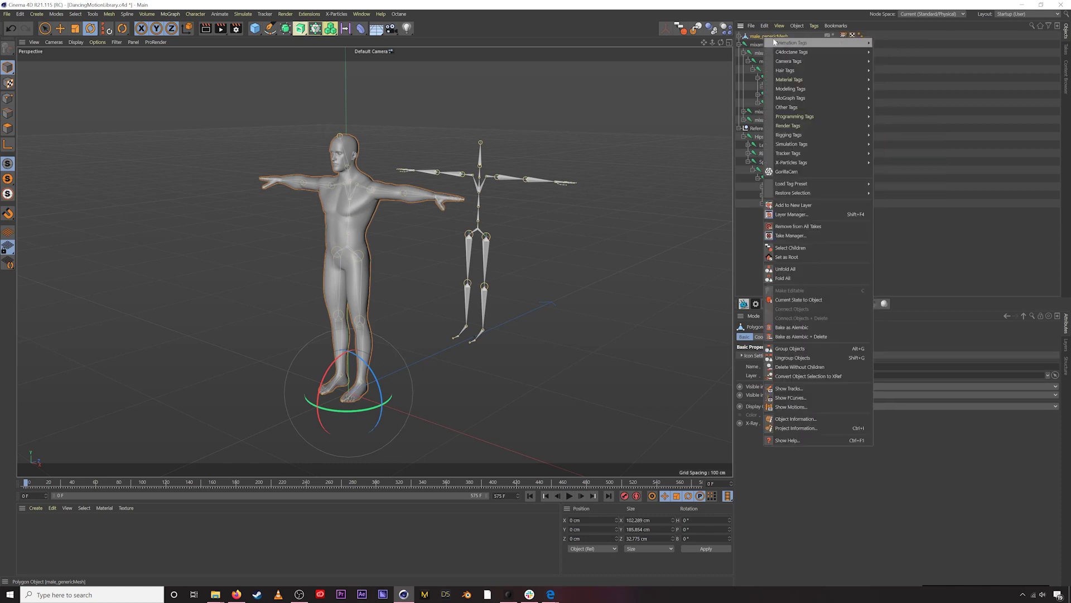
mouse_move(789, 138)
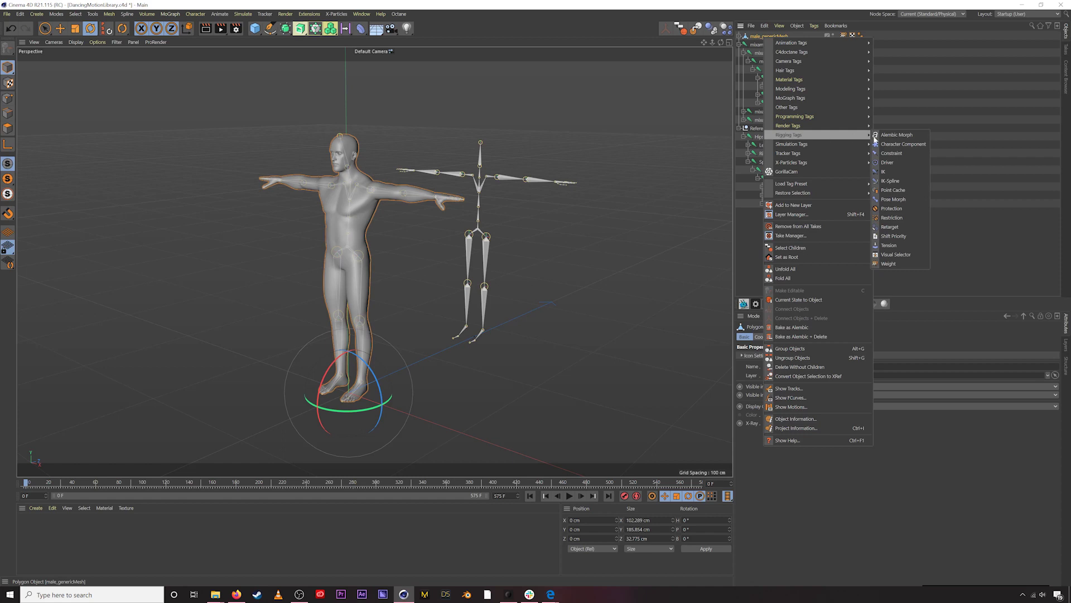
click(891, 152)
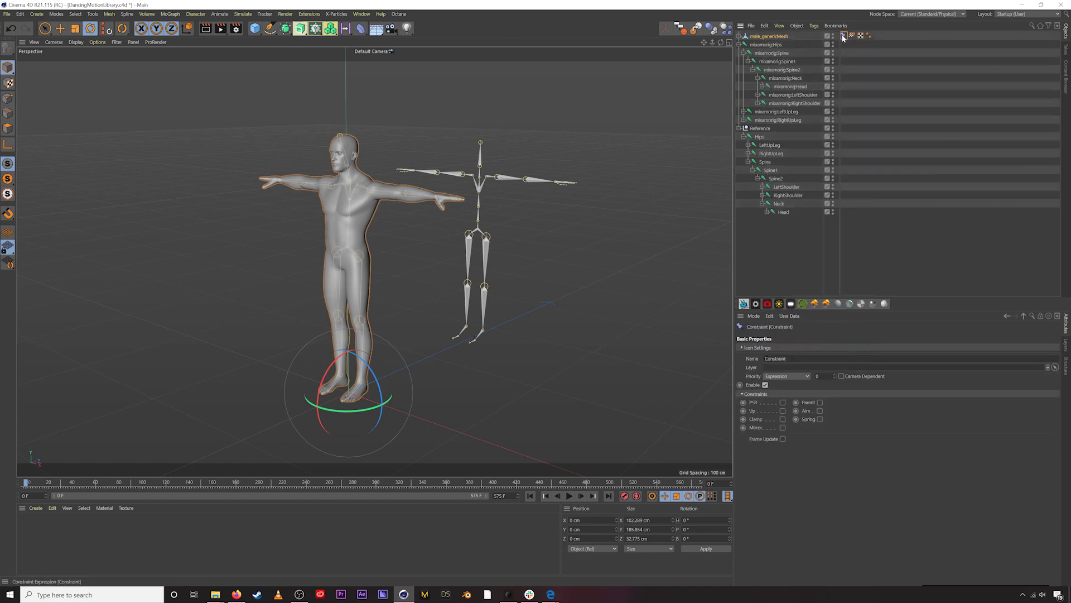
drag(881, 43, 875, 35)
click(783, 403)
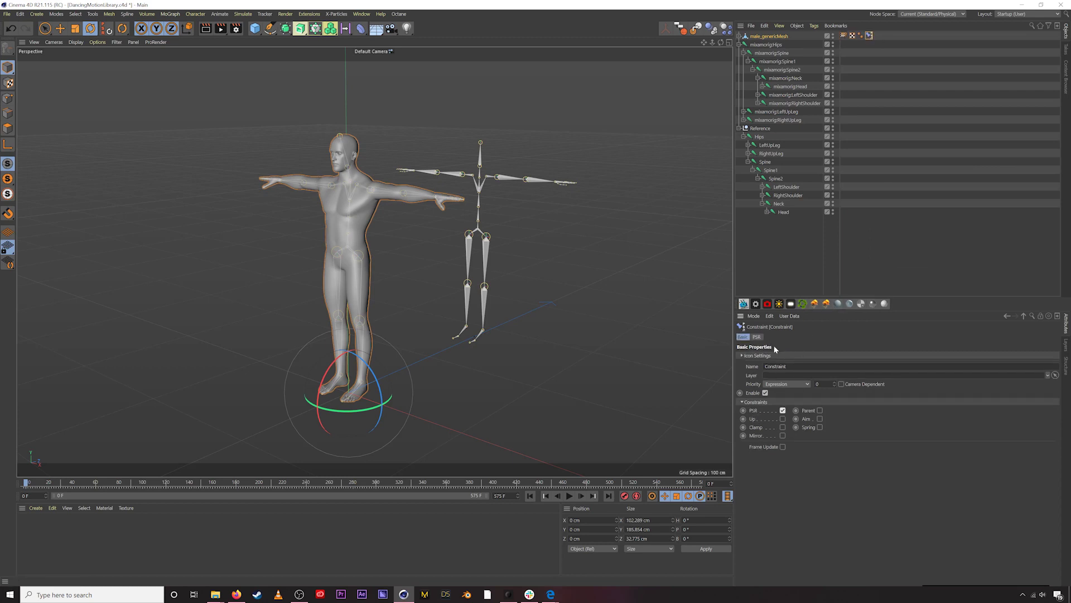
click(757, 337)
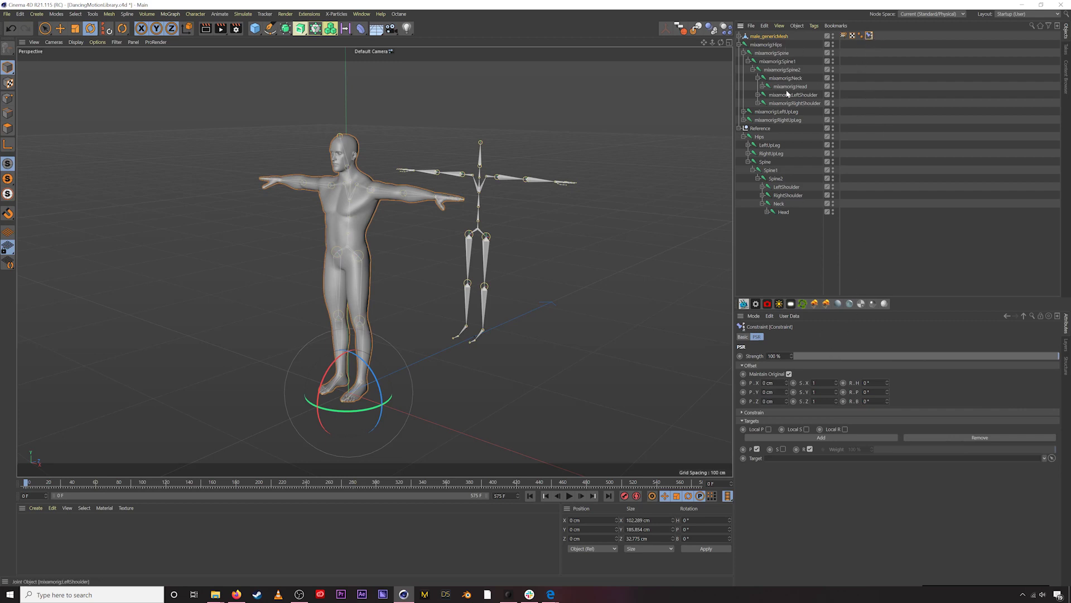
- Copy the constraint tag onto mixamorig:Hips, targeting the Reference Hips joint
click(788, 37)
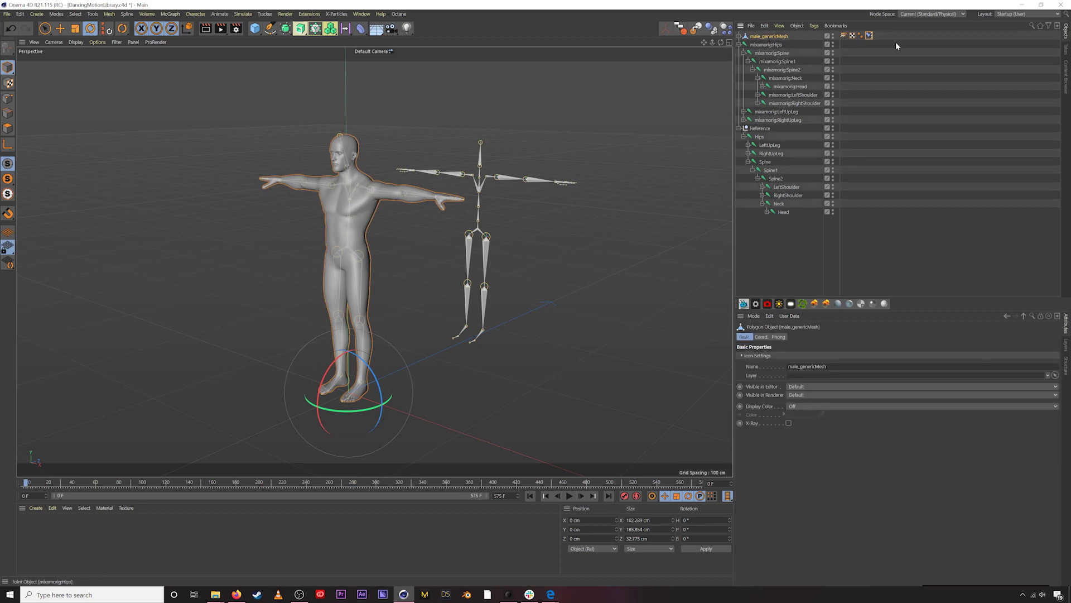
click(883, 57)
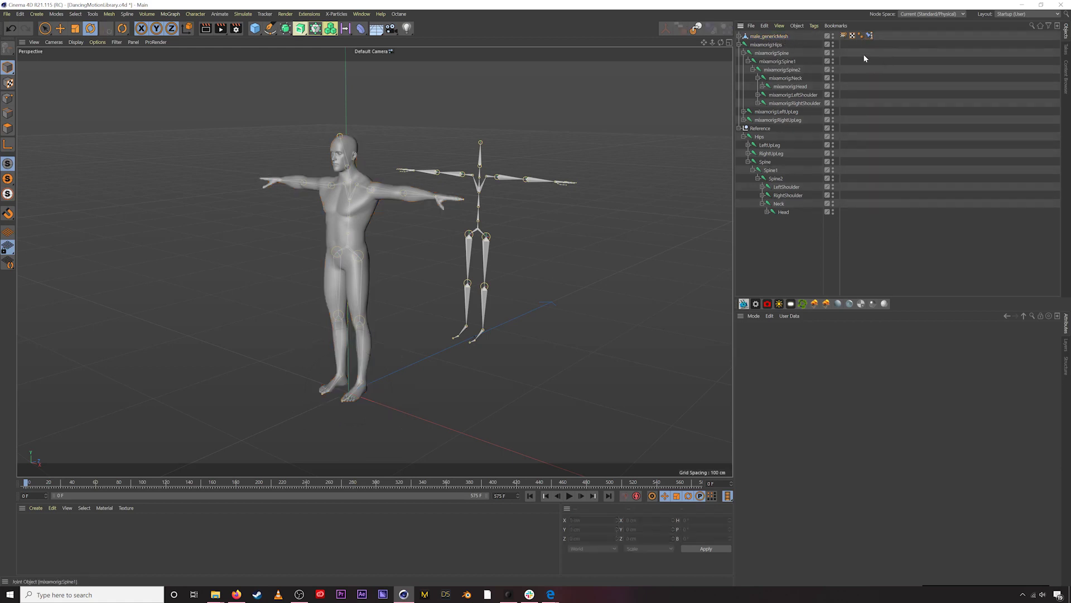
right_click(781, 48)
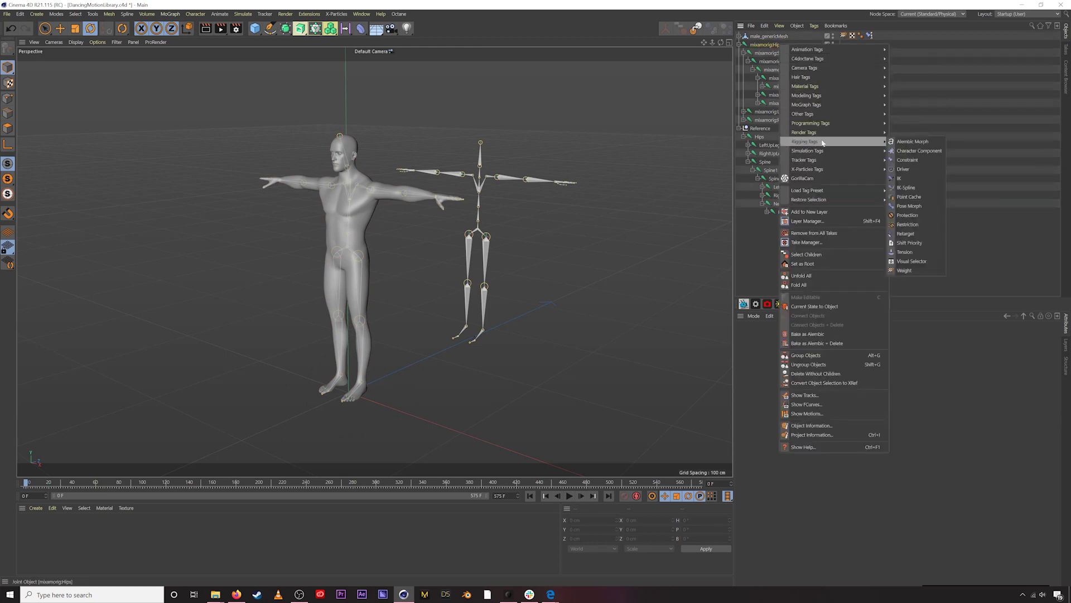
mouse_move(809, 141)
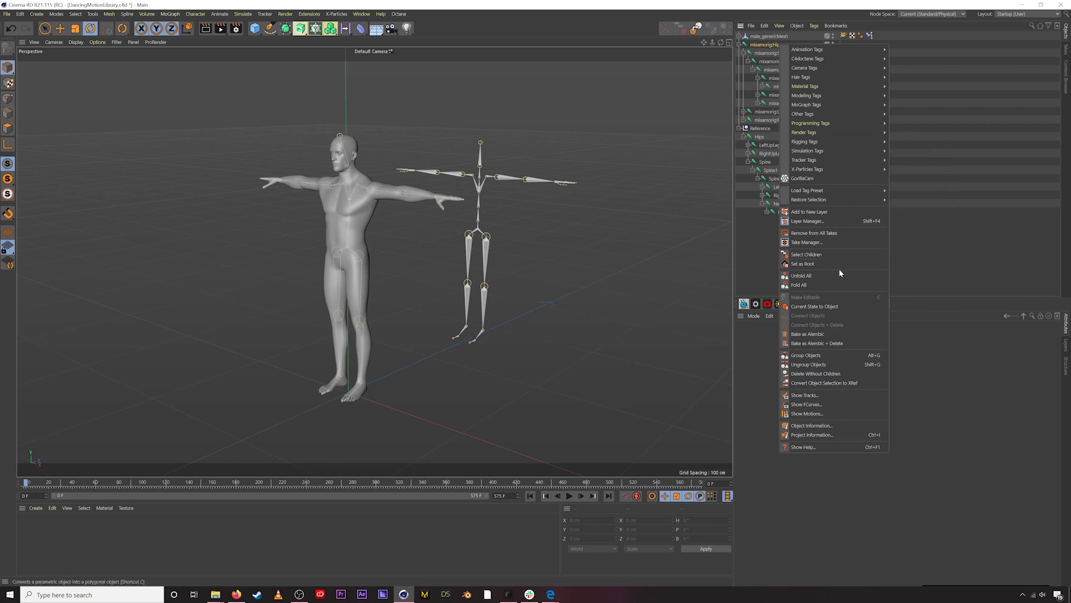
click(921, 109)
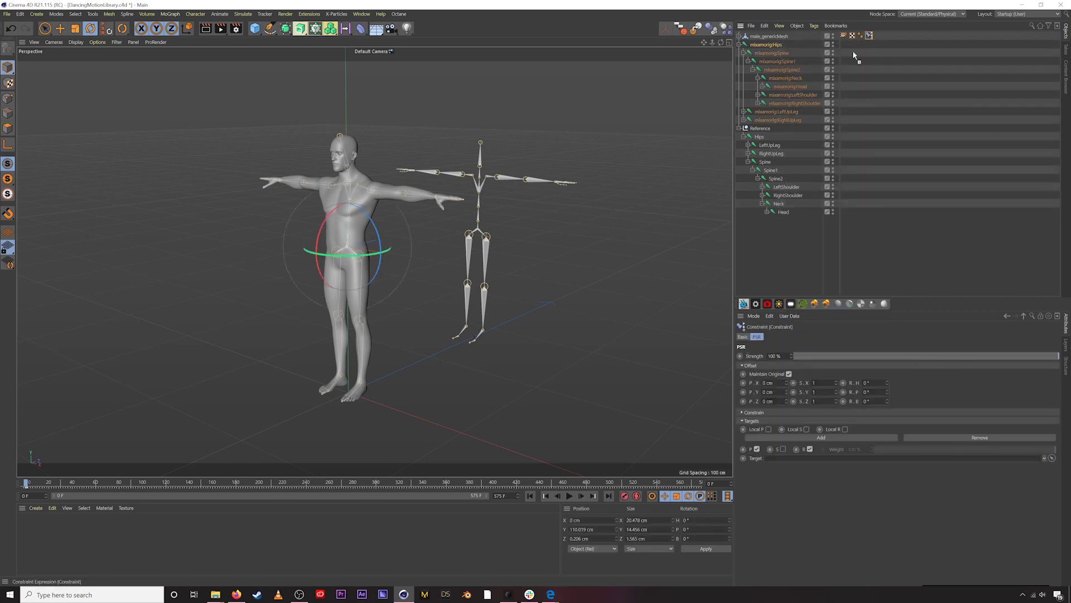
ctrl+drag(792, 48, 785, 47)
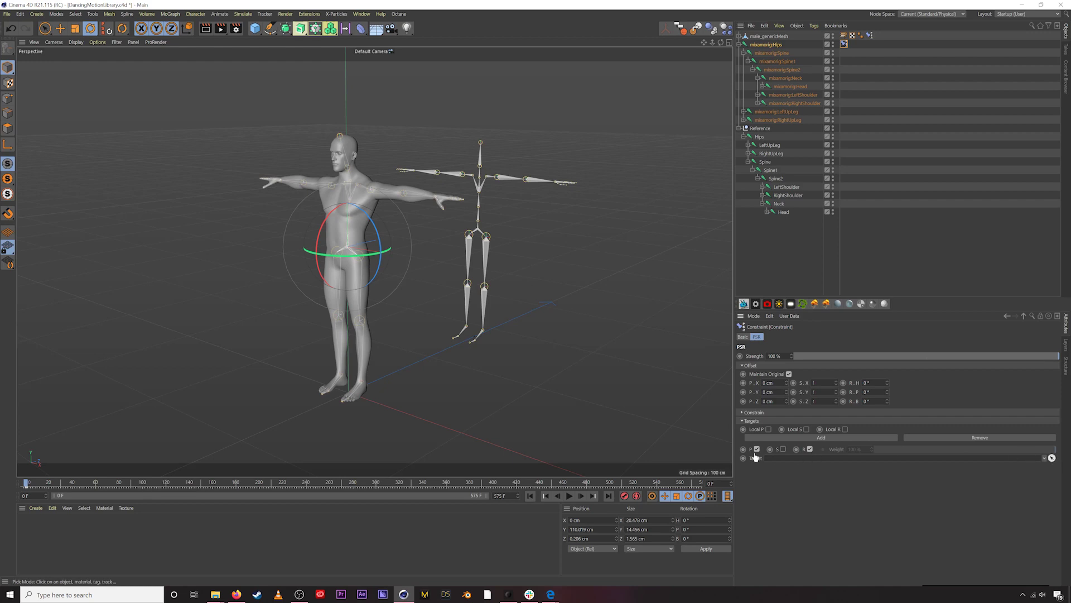
click(759, 138)
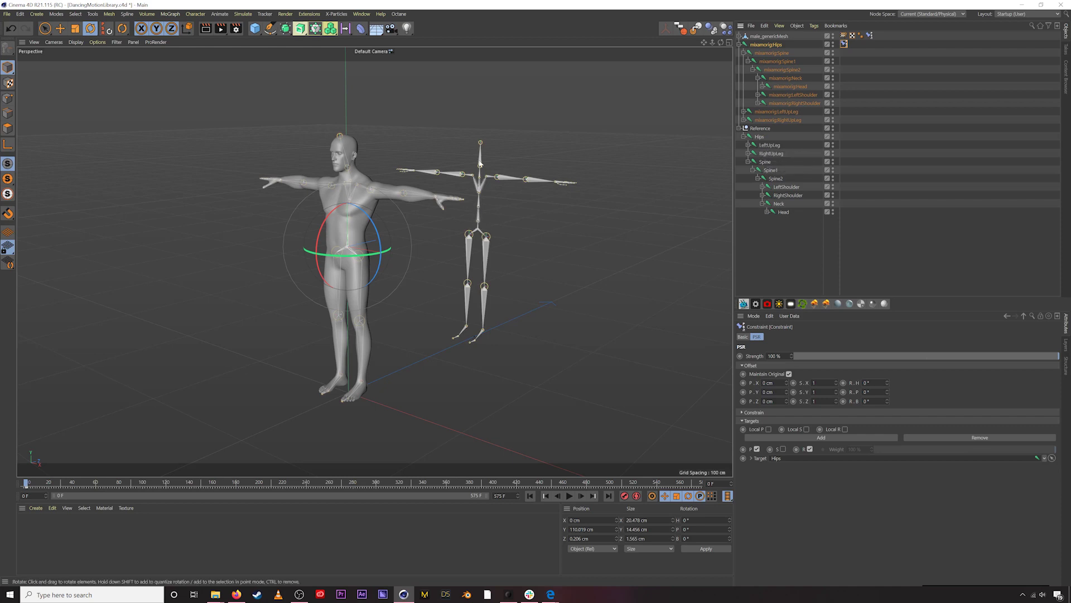
- Copy the tag onto mixamorig:Spine, targeting Reference Spine, and onto Spine1
click(852, 50)
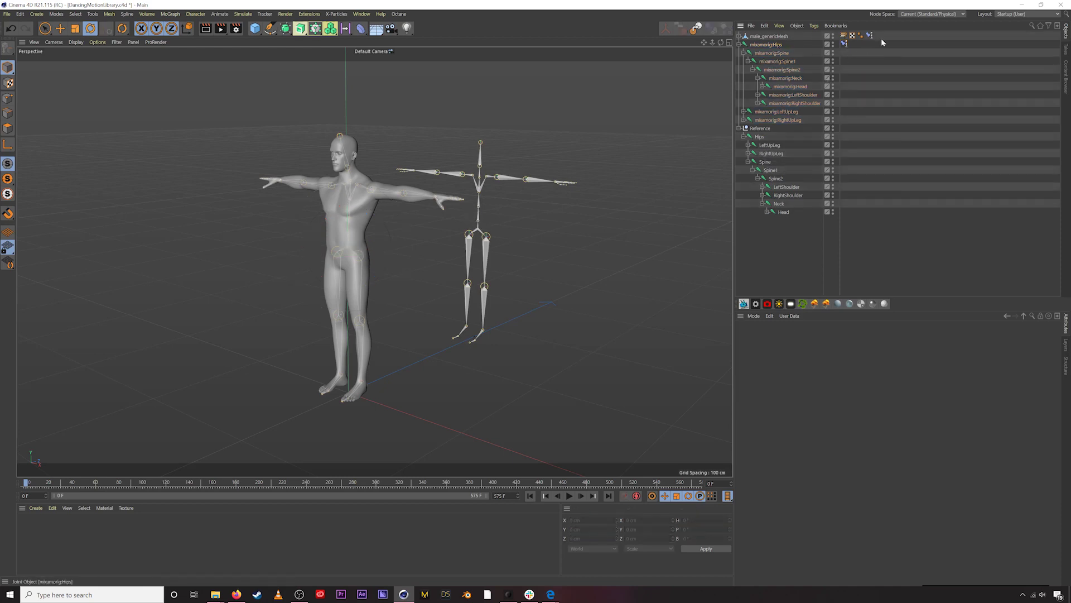
click(870, 35)
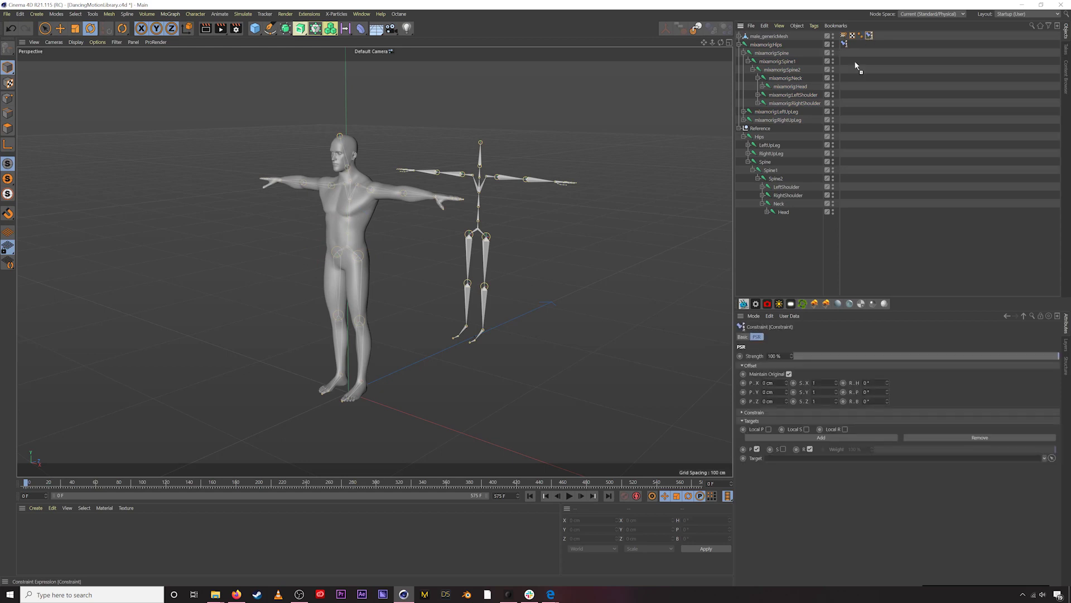
ctrl+drag(792, 56, 845, 53)
click(1052, 458)
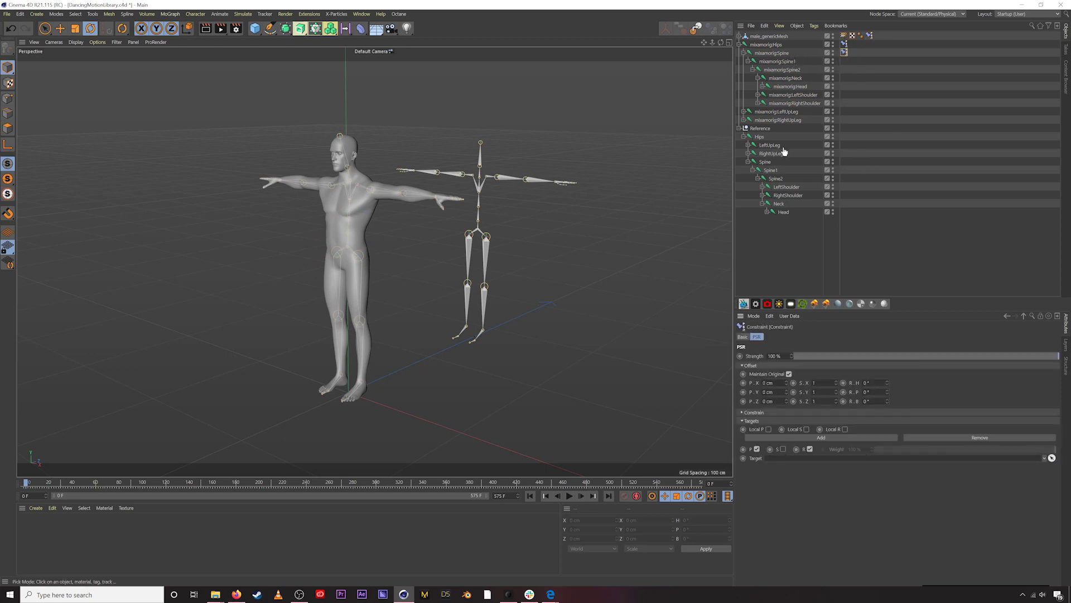
click(768, 162)
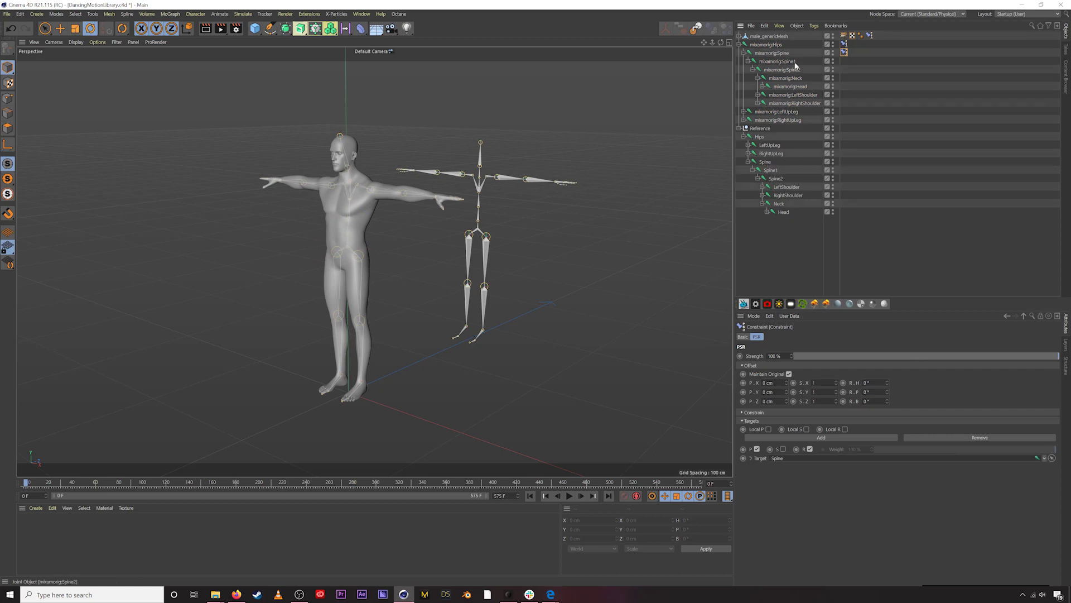
click(870, 36)
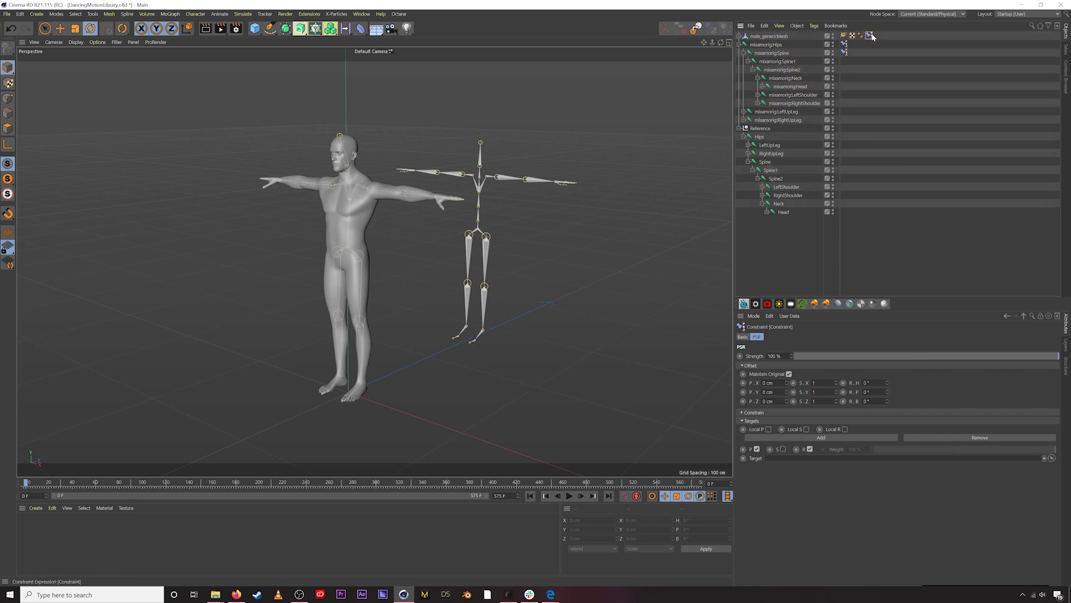
ctrl+drag(812, 65, 814, 62)
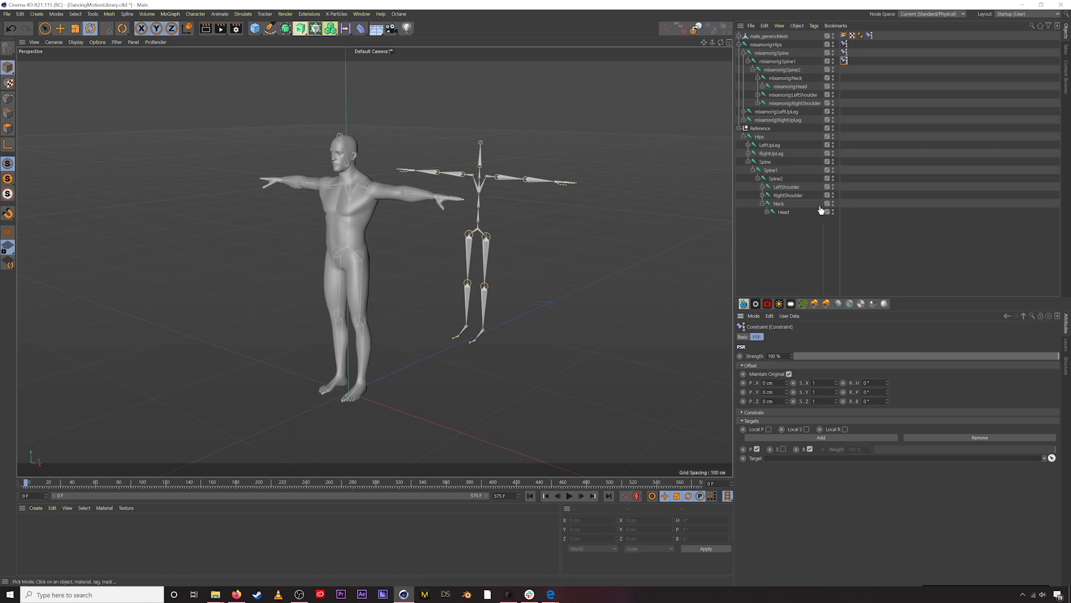
click(853, 74)
- Copy the tag onto Spine2, Neck and Head, targeting their matching Reference joints
click(870, 36)
ctrl+drag(826, 69, 828, 70)
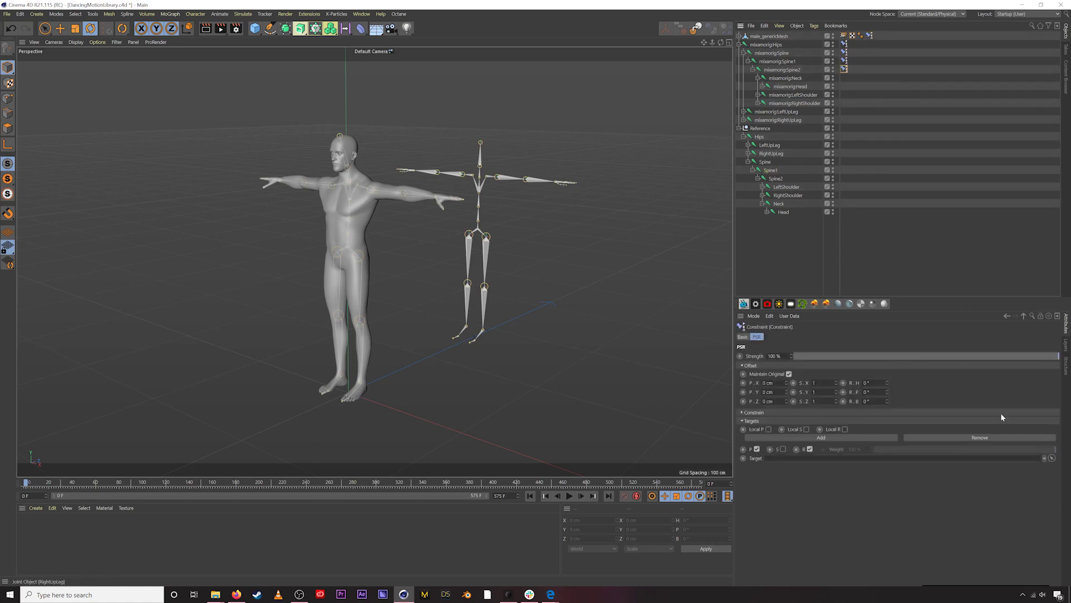
click(1052, 458)
click(776, 179)
click(870, 36)
ctrl+drag(812, 83, 810, 79)
click(1051, 459)
click(779, 204)
ctrl+drag(820, 85, 822, 87)
click(1052, 458)
click(785, 215)
click(758, 95)
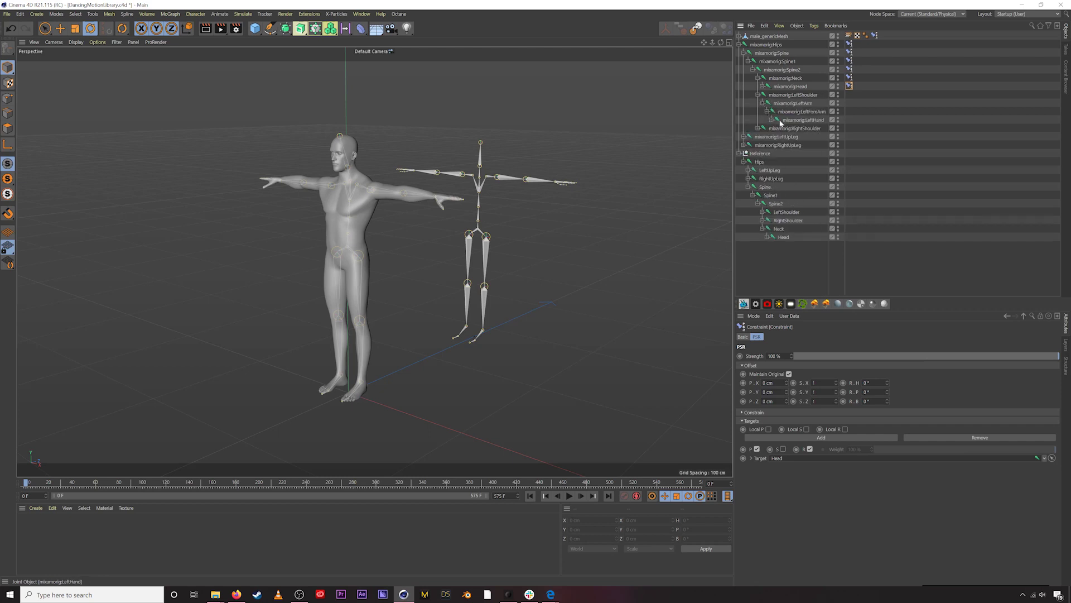
click(763, 212)
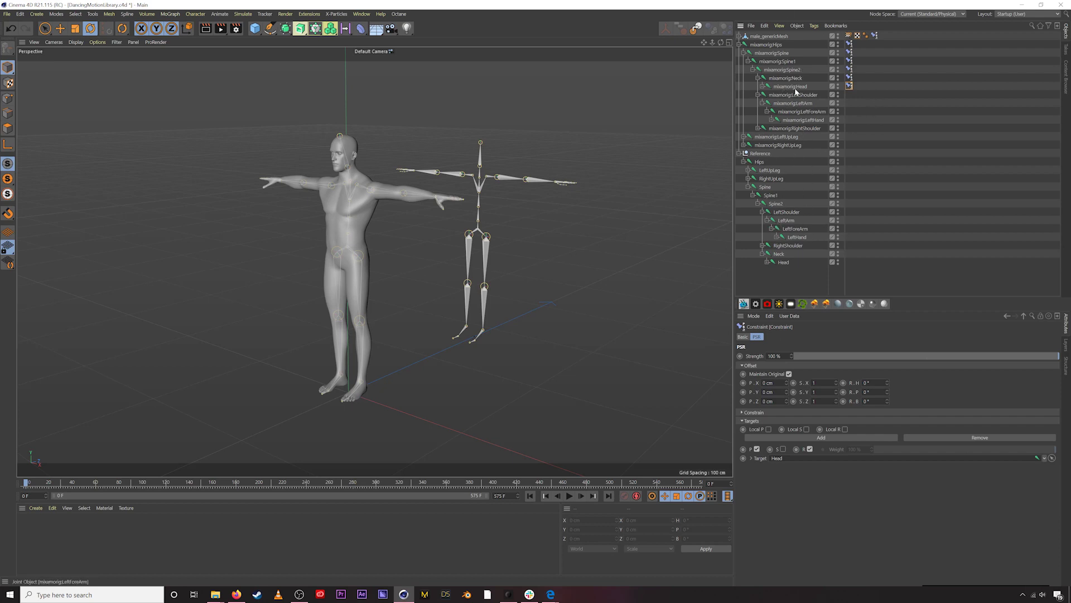
click(883, 89)
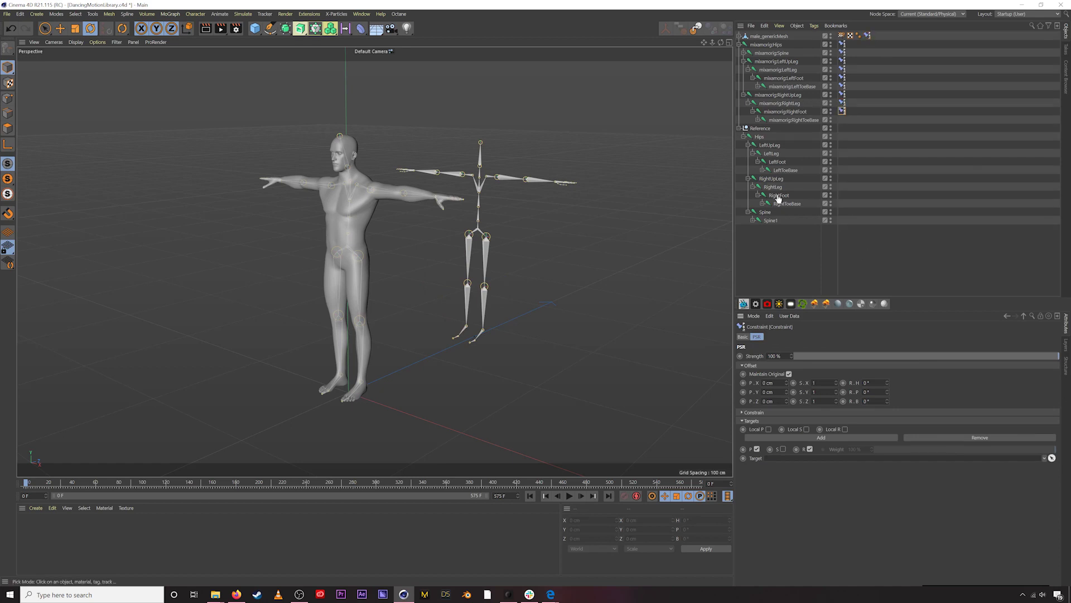
click(778, 199)
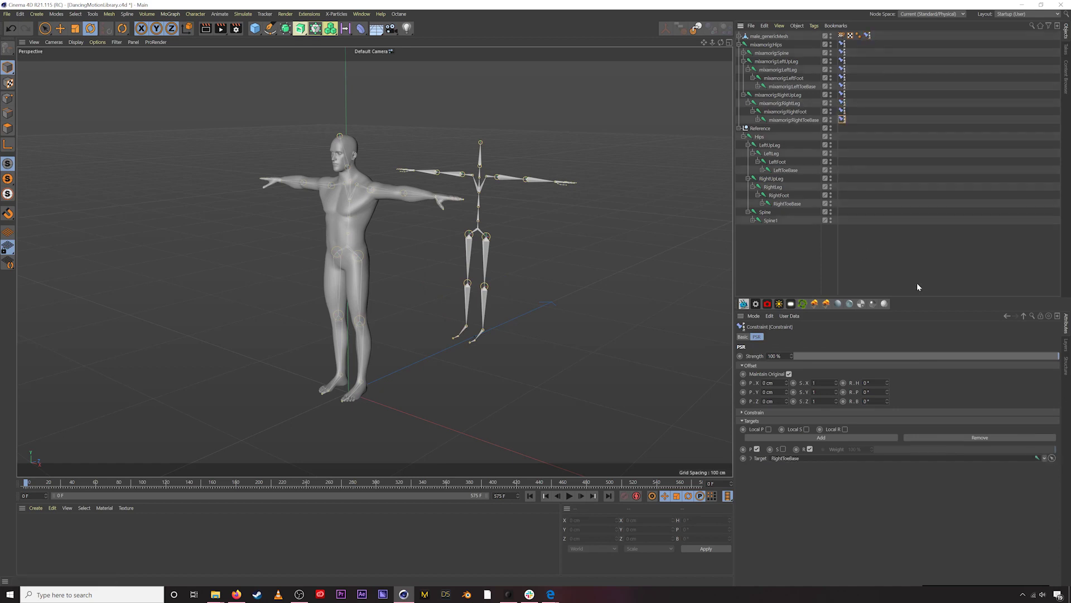
click(897, 269)
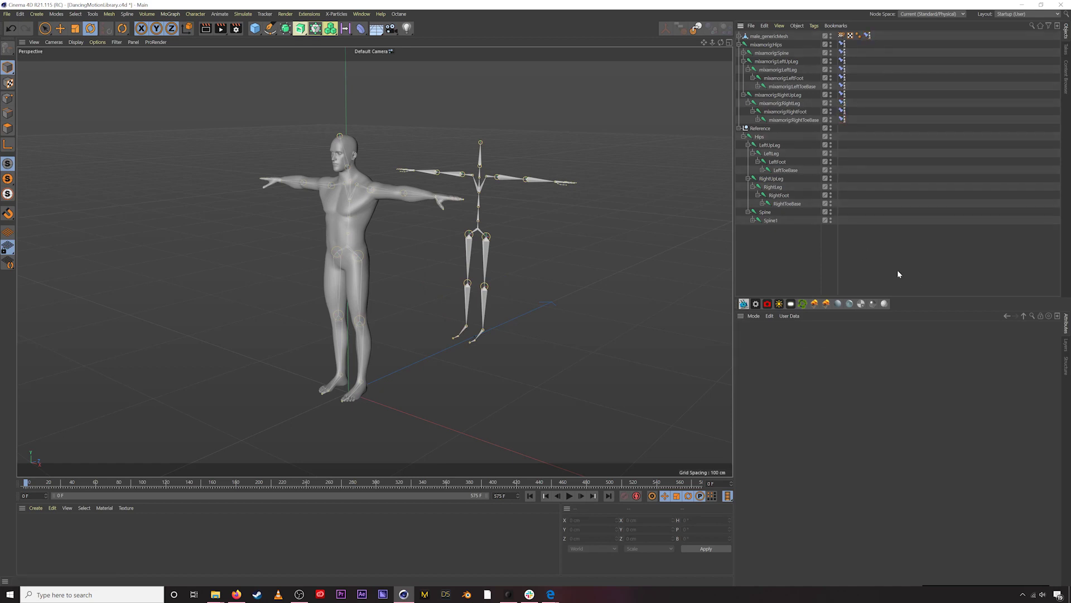
click(739, 128)
click(739, 129)
click(740, 128)
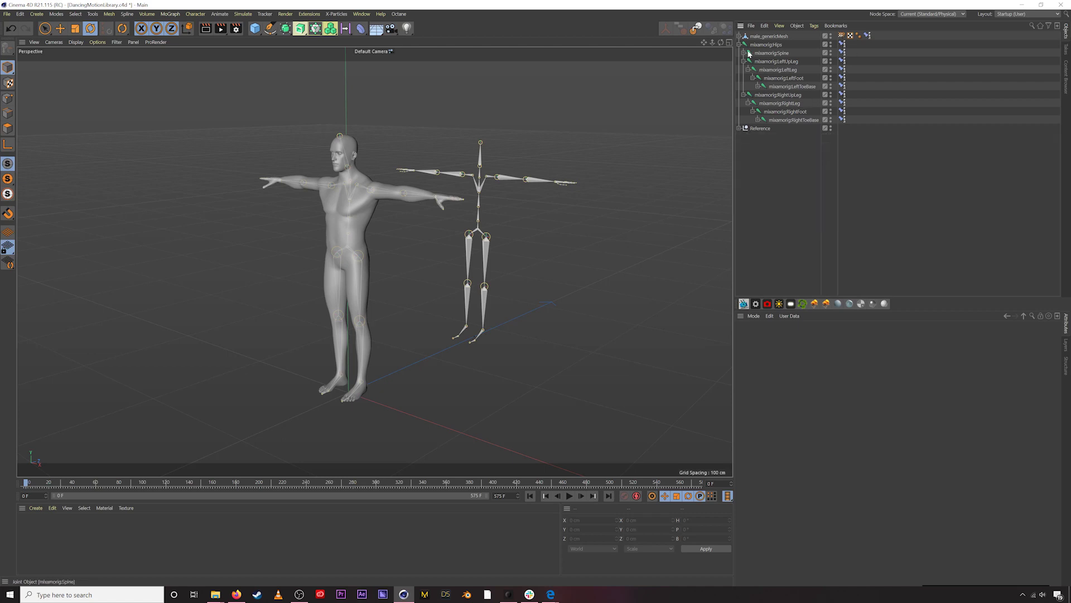
click(740, 45)
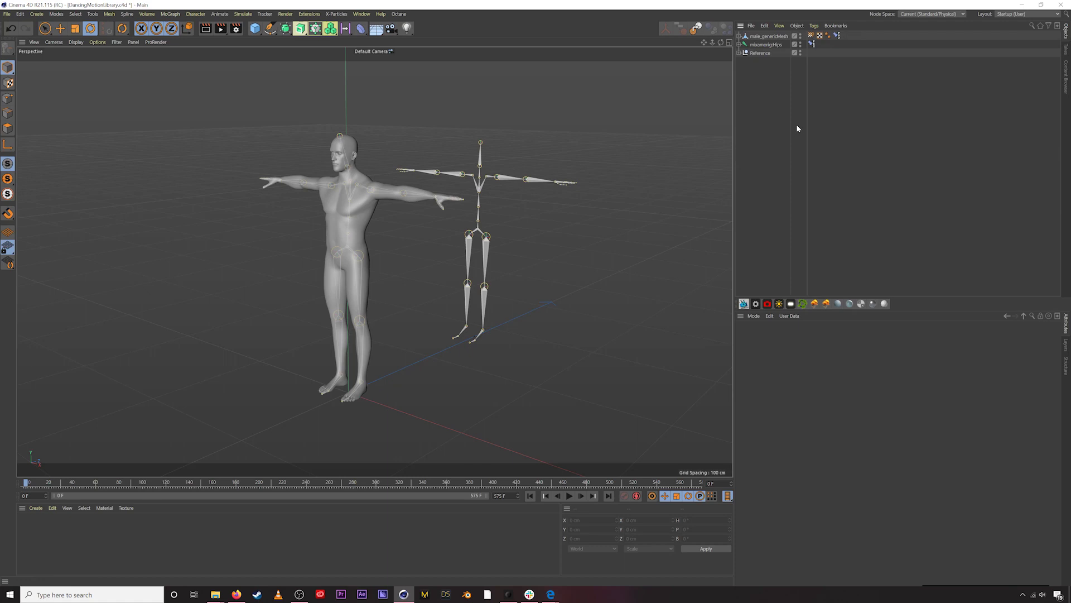
- Play the dance while orbiting to see the mesh follow the Reference skeleton, stopping near frame 383
alt+drag(463, 267, 434, 267)
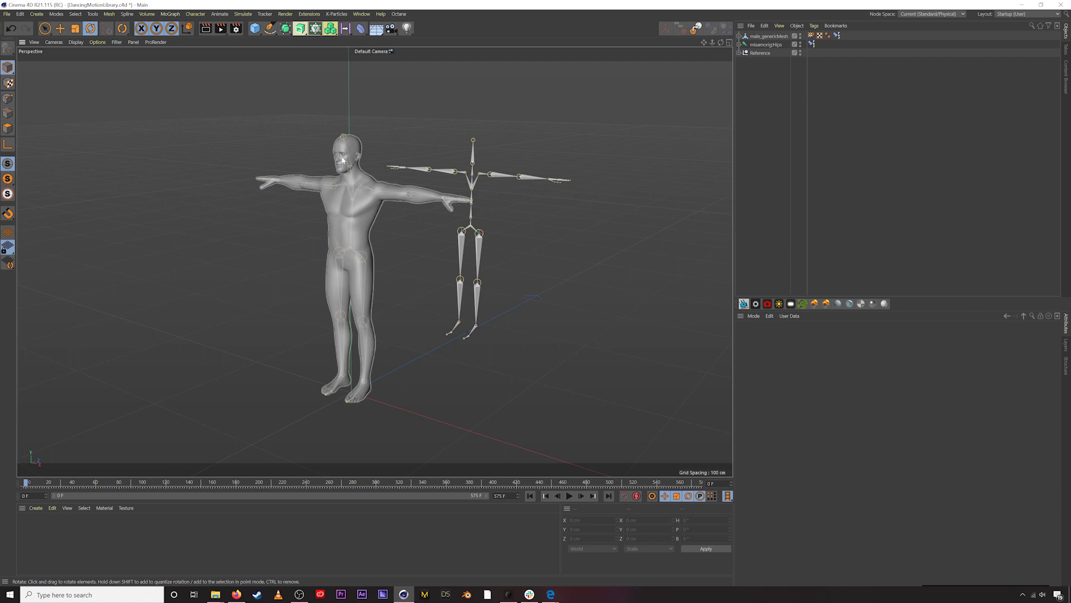
alt+drag(328, 182, 346, 149)
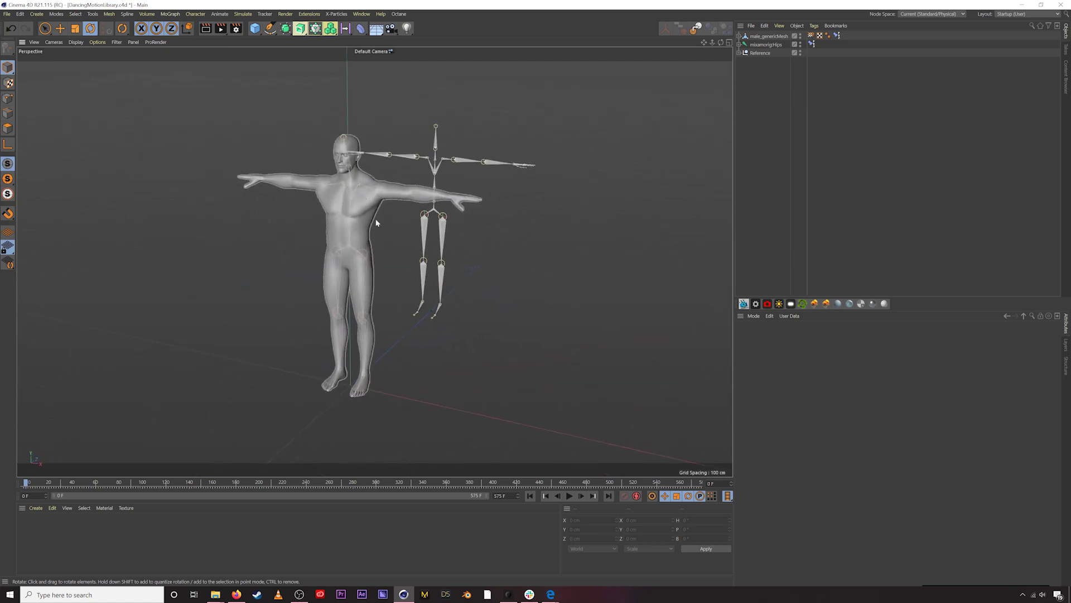
alt+drag(350, 210, 380, 212)
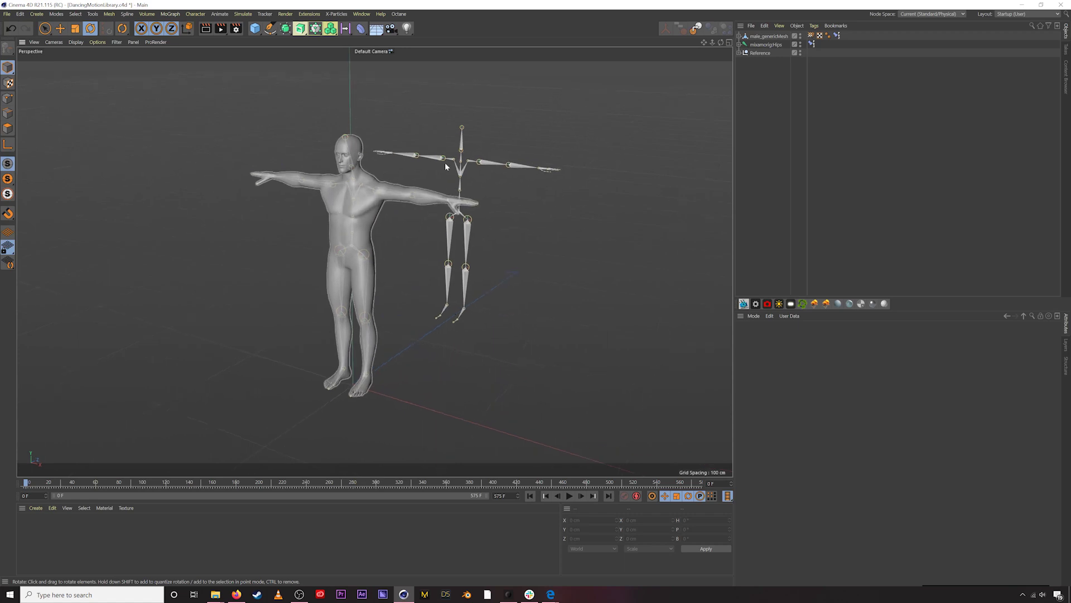
click(569, 496)
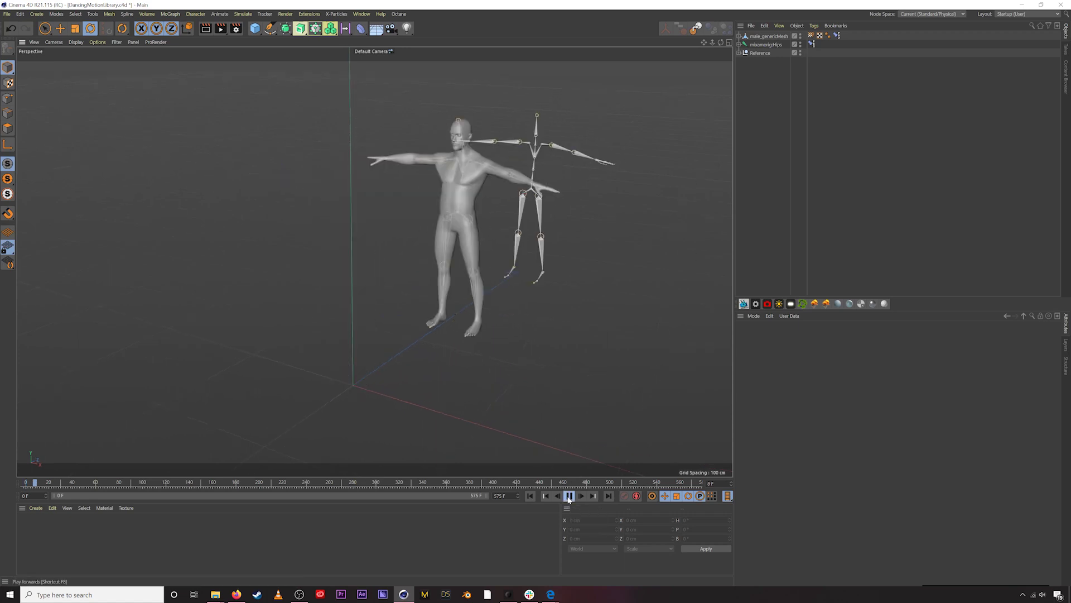
alt+drag(552, 229, 494, 194)
alt+drag(567, 216, 578, 327)
key(F8)
- Expand mixamorig:Hips and check the LeftFoot and LeftToeBase joints
click(740, 44)
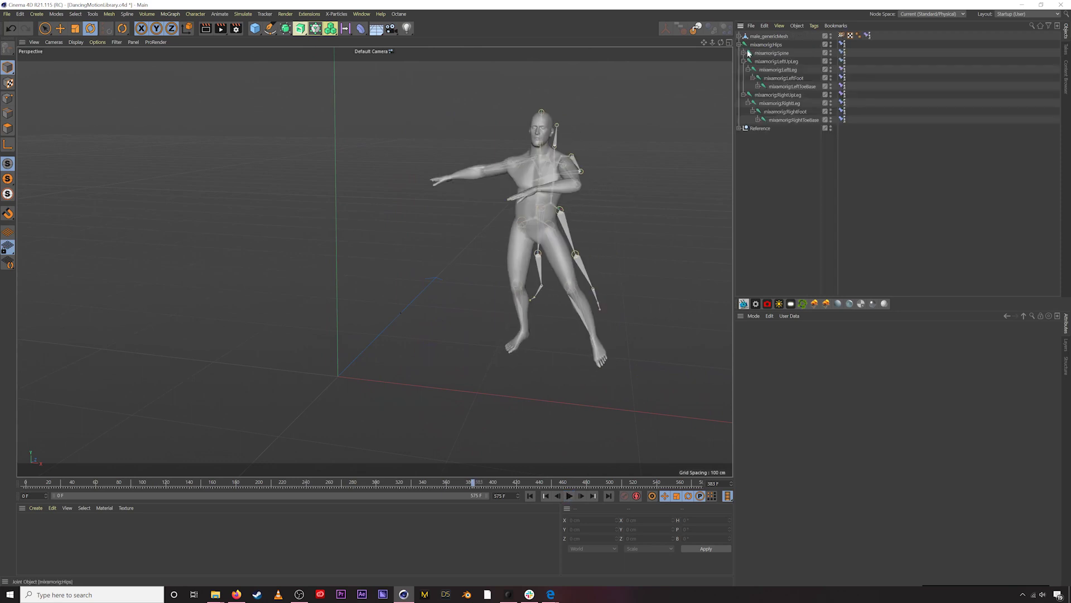
click(788, 78)
key(Down)
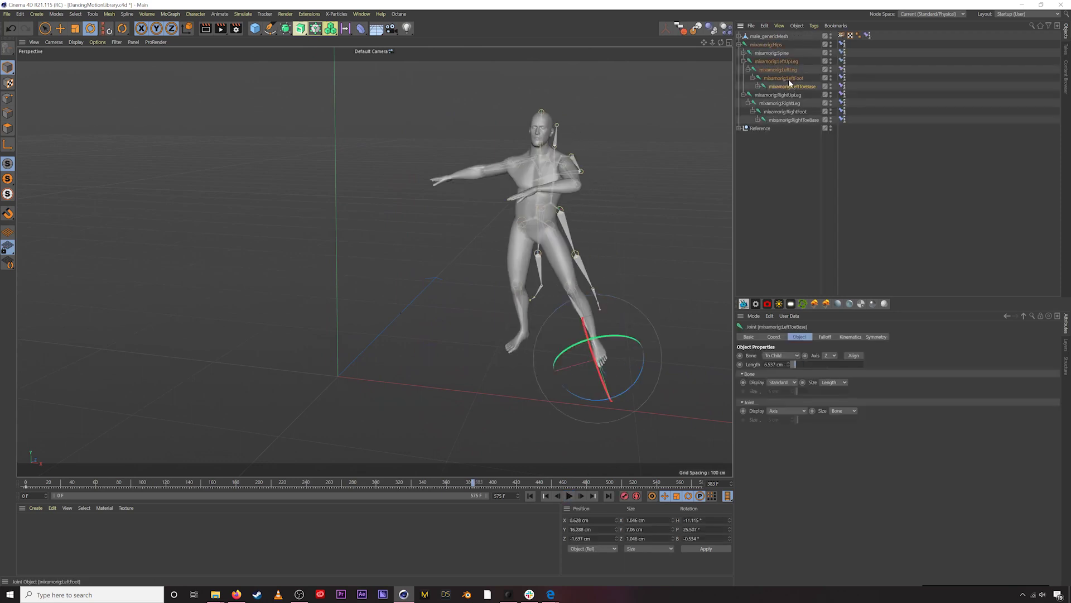
- Expand mixamorig:Spine, inspect the LeftForeArm and LeftHand constraint tags, then replay from the start
click(745, 54)
click(804, 119)
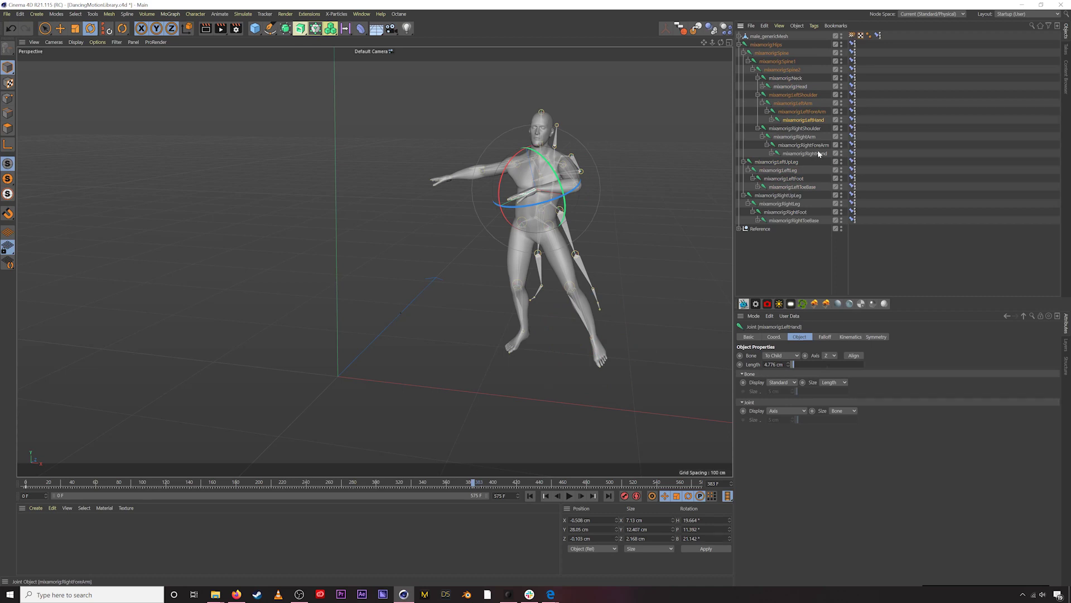
drag(852, 119, 851, 122)
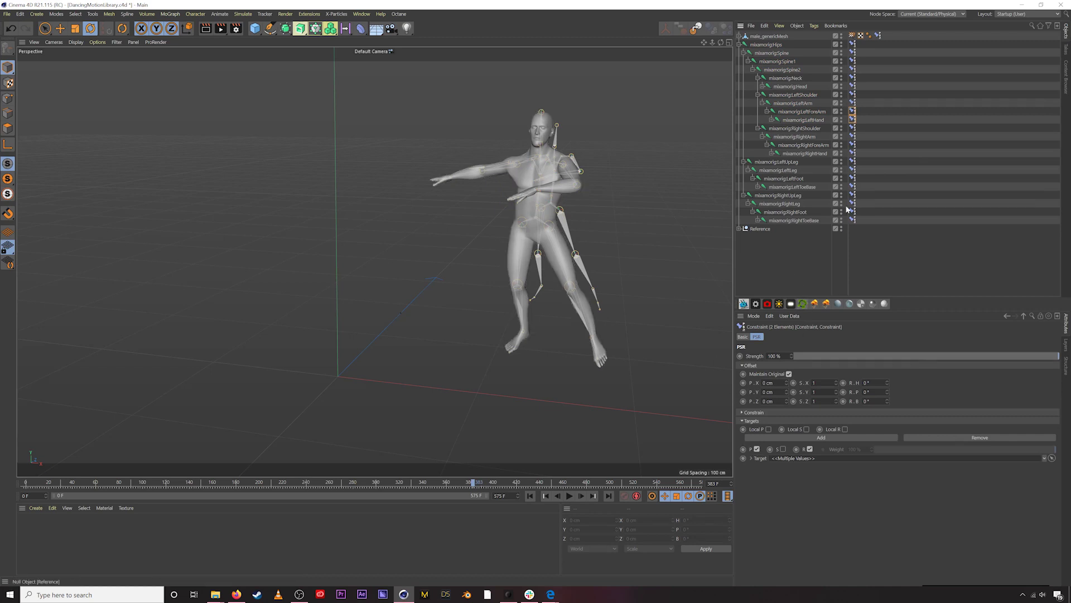
click(658, 251)
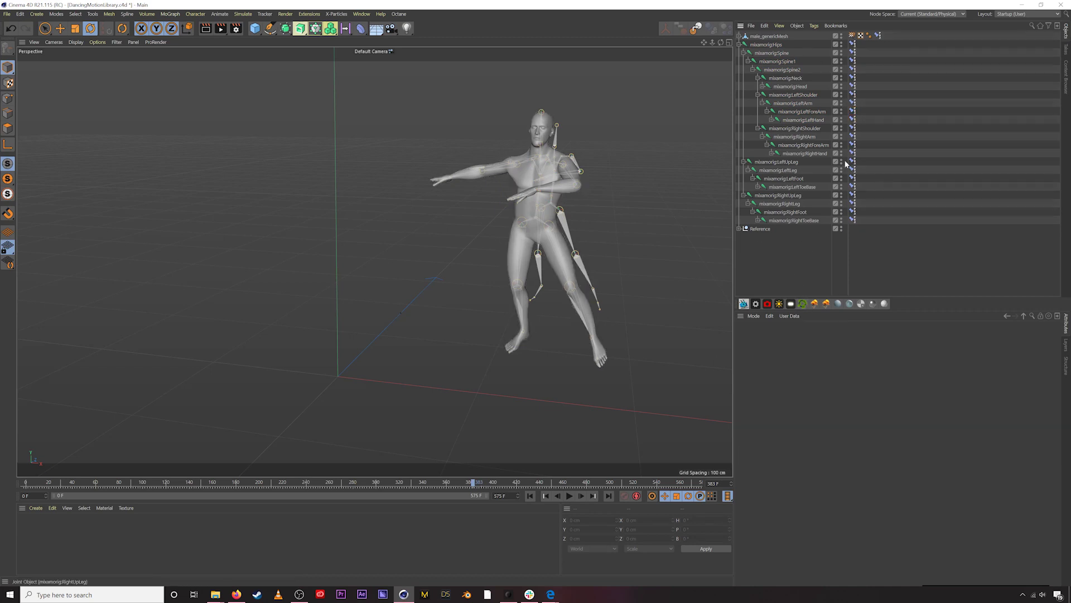
click(530, 496)
click(569, 496)
- Orbit during playback, then expand Reference to show Hips and its leg joints
alt+drag(415, 349, 261, 151)
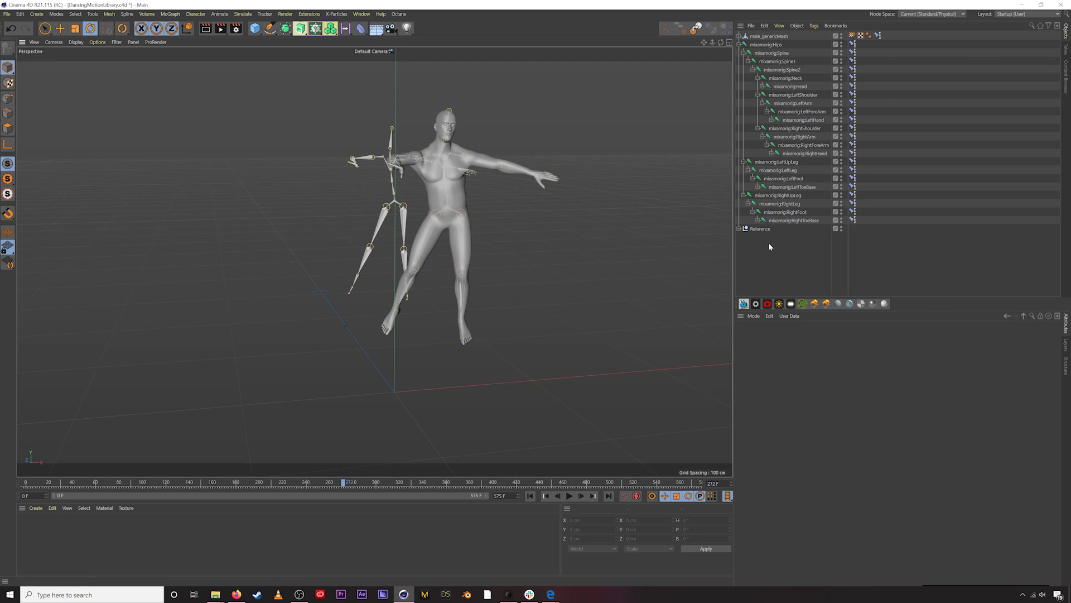
click(739, 229)
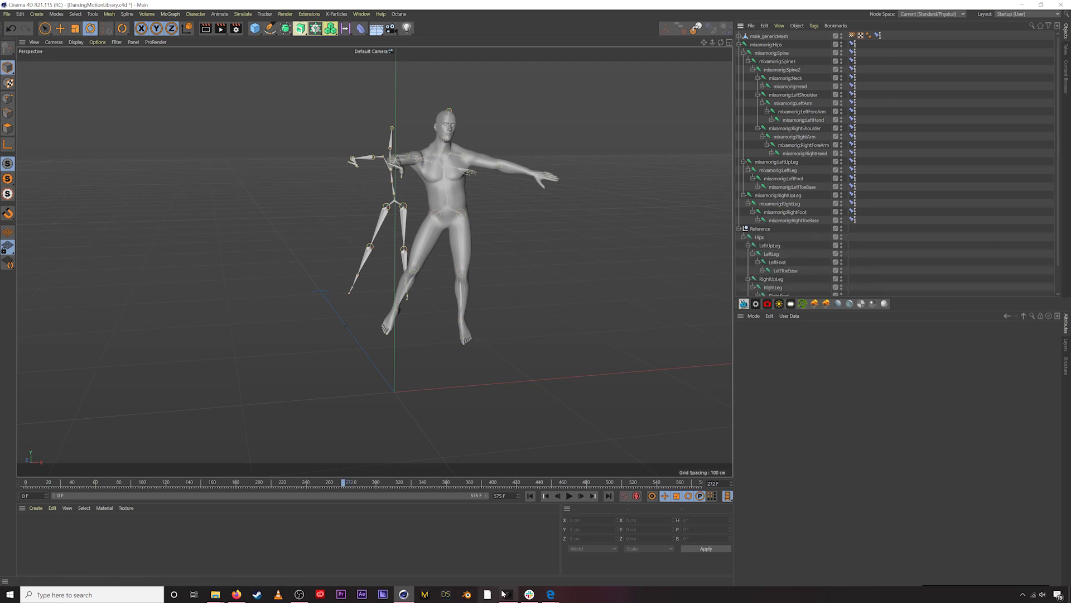
click(508, 594)
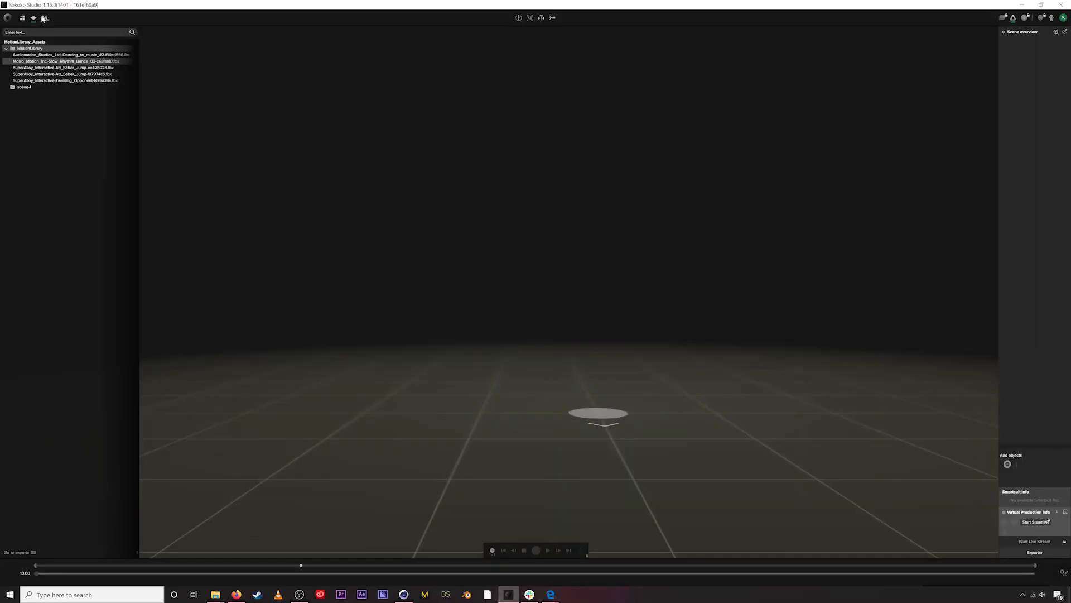
- Open Morro Motion's Mid Rhythm Dance 03 from the Motion Library and preview it, pausing midway
click(50, 19)
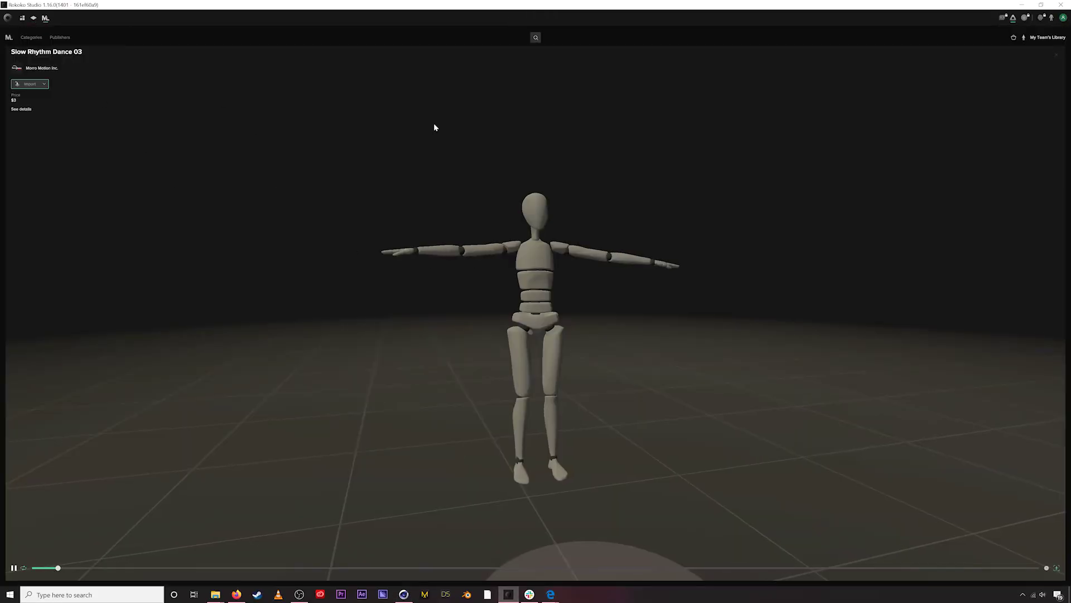
click(1048, 38)
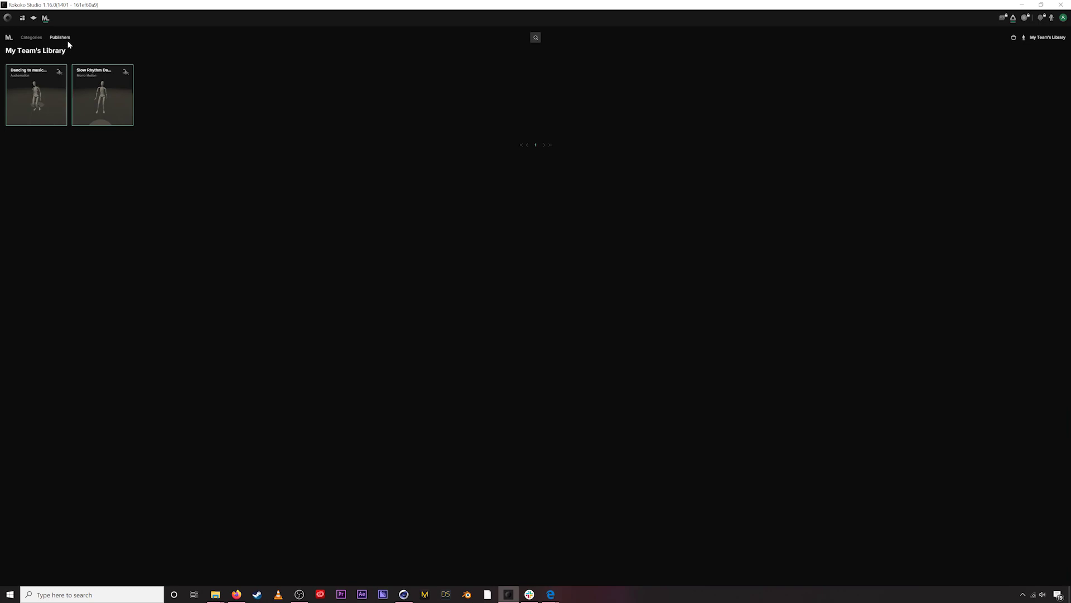
click(60, 37)
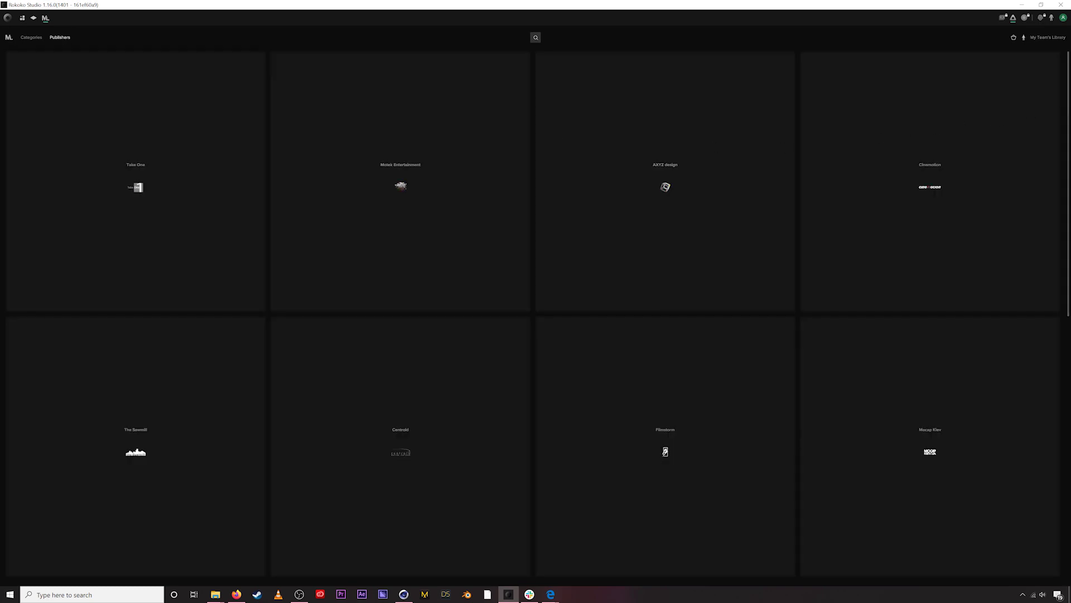
scroll(1062, 486, down, 10)
click(174, 378)
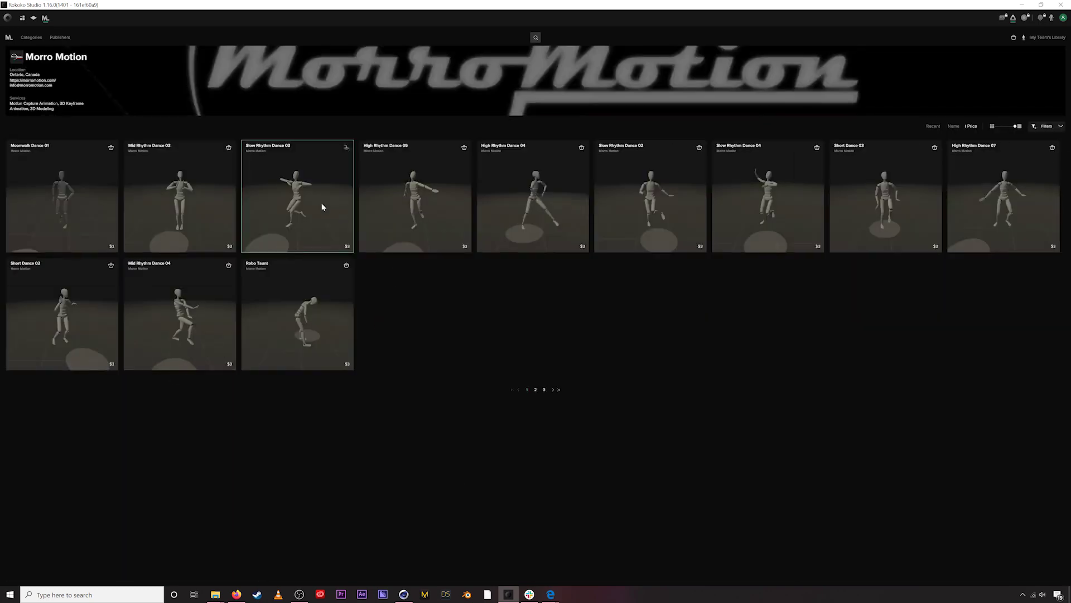
click(197, 186)
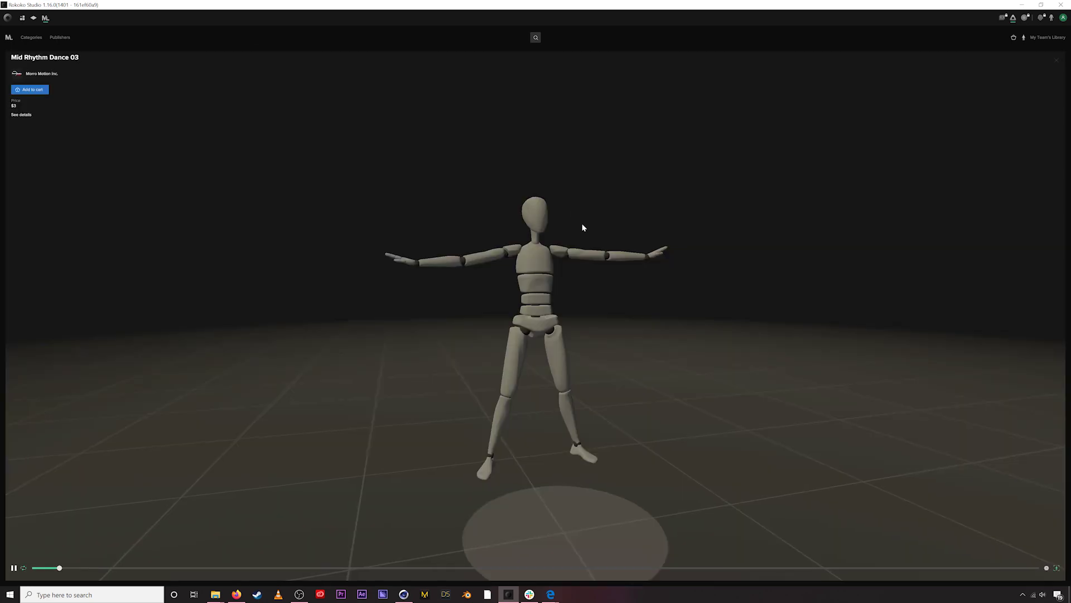
drag(549, 239, 525, 225)
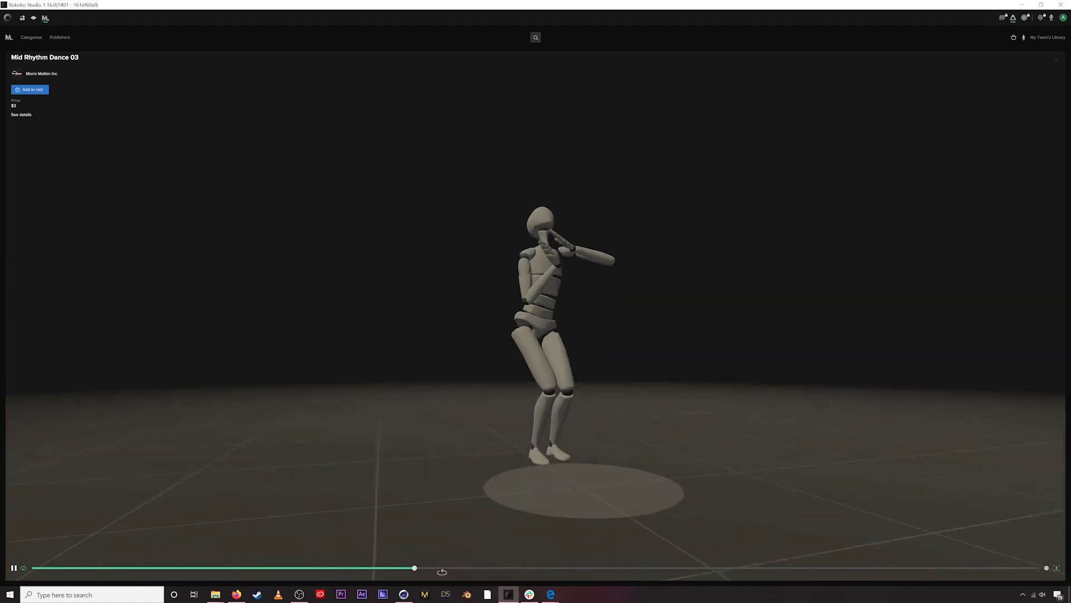
key(space)
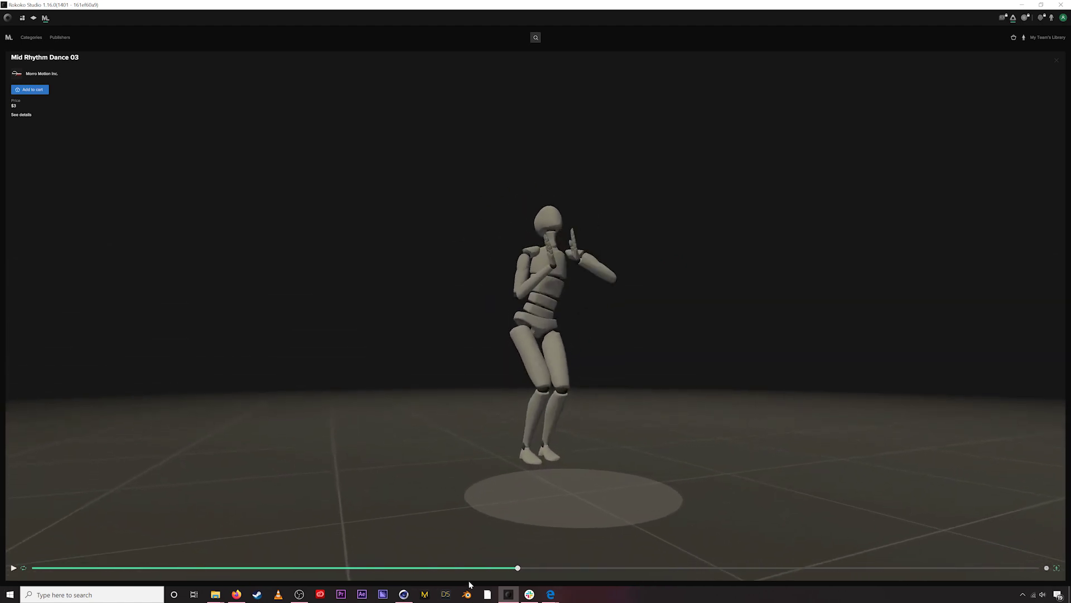
drag(518, 568, 424, 568)
drag(554, 419, 544, 440)
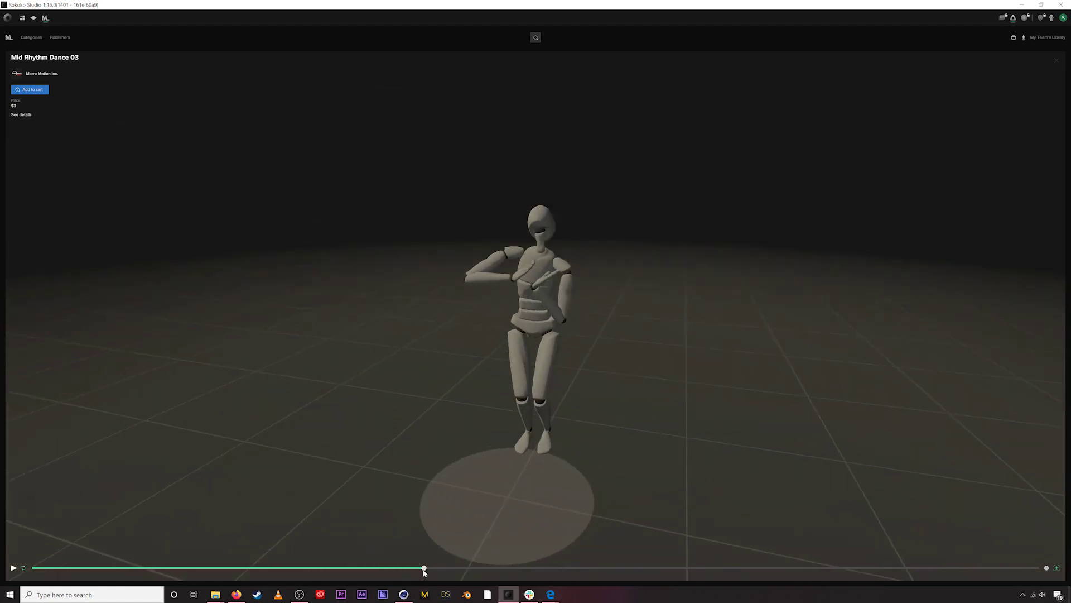
- Replay the constrained Mixamo dance in Cinema 4D, pausing partway through
click(404, 594)
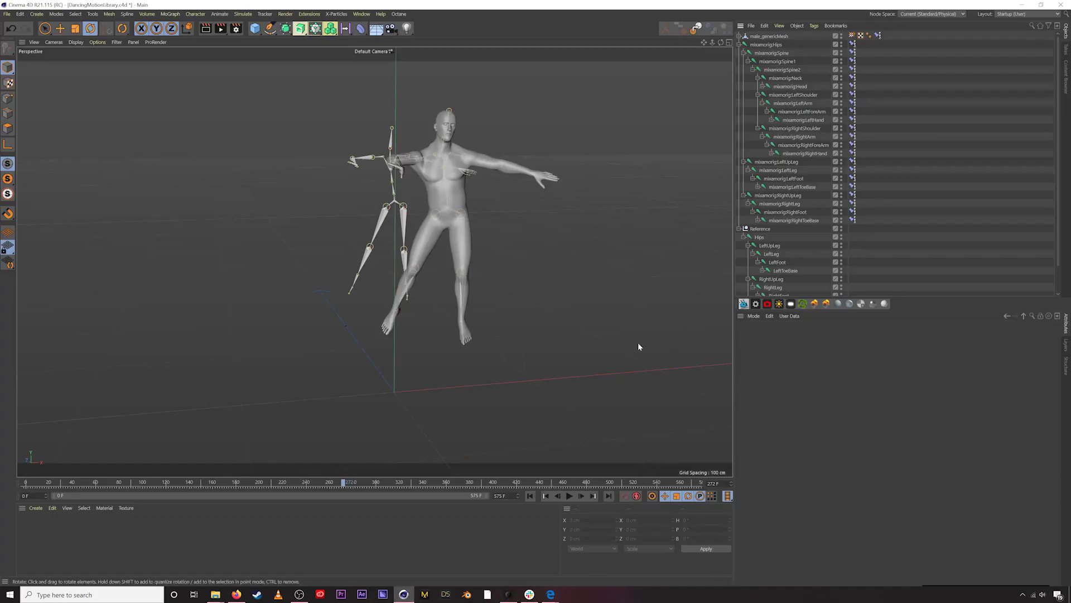
alt+drag(468, 224, 352, 223)
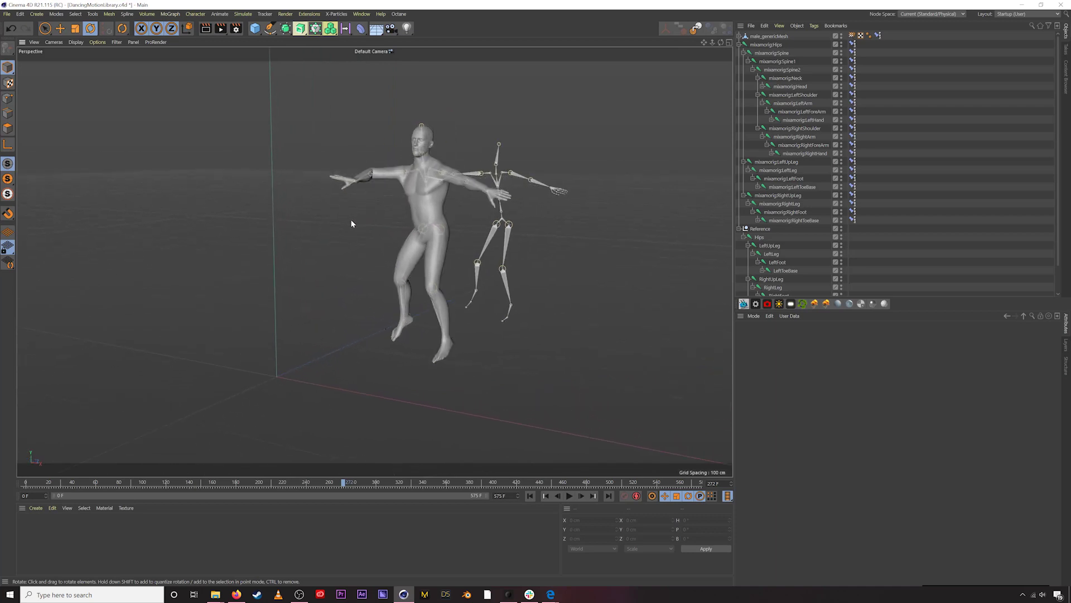
click(569, 496)
click(569, 496)
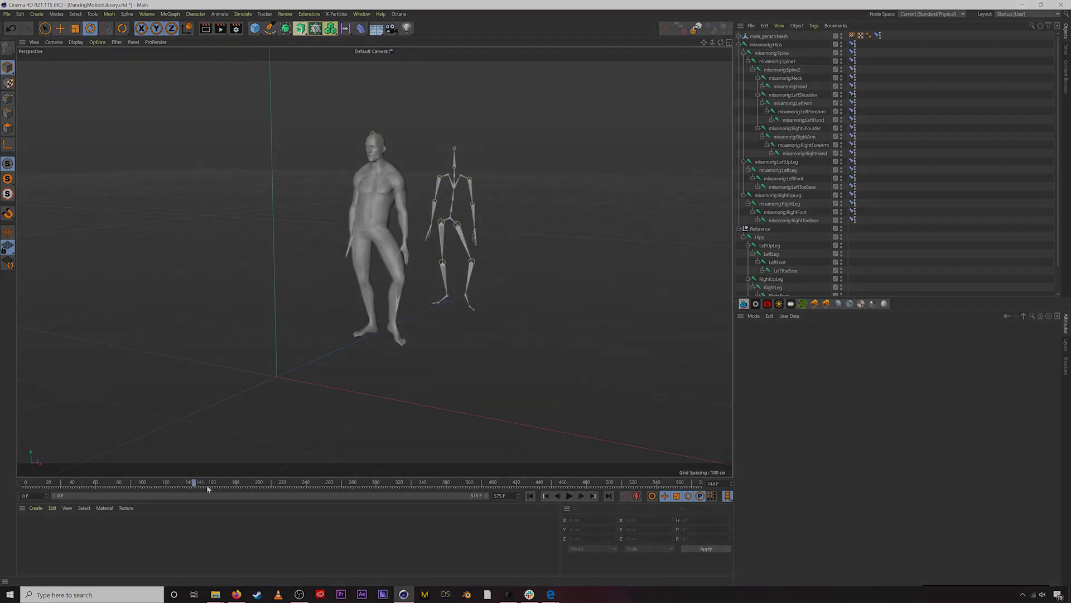